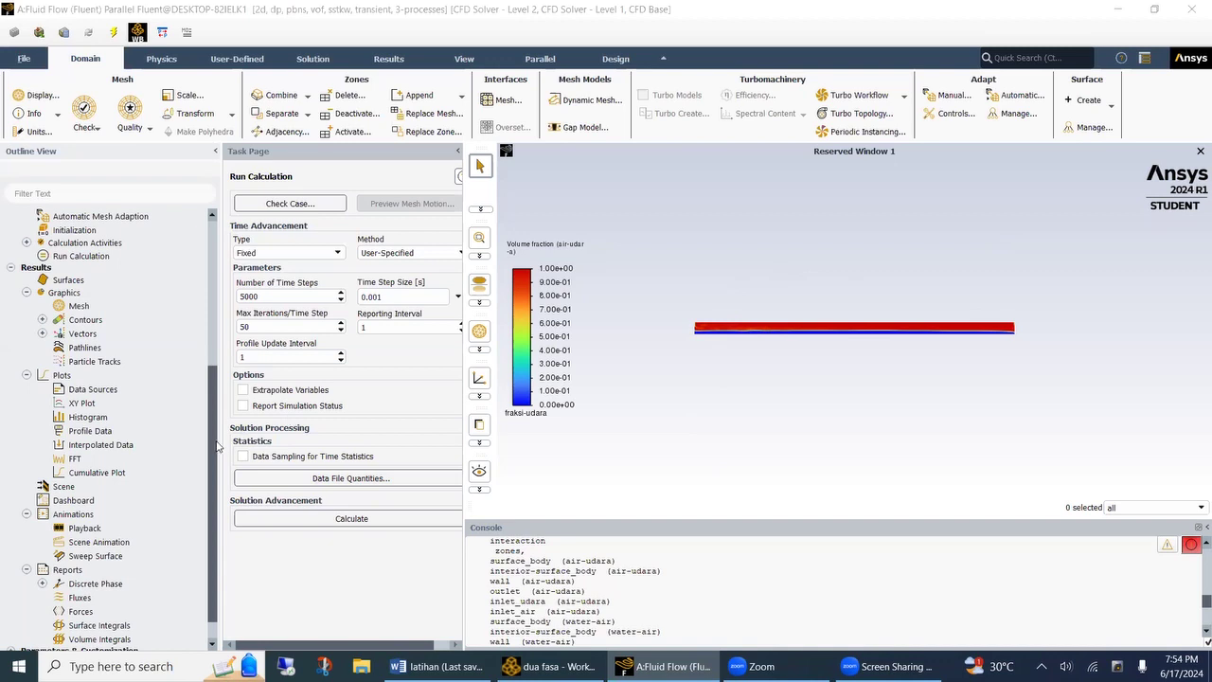
Step: Create a contour plot of the water-air phase volume fraction on surface_body and fit the result in view
scroll(204, 474, down, 1)
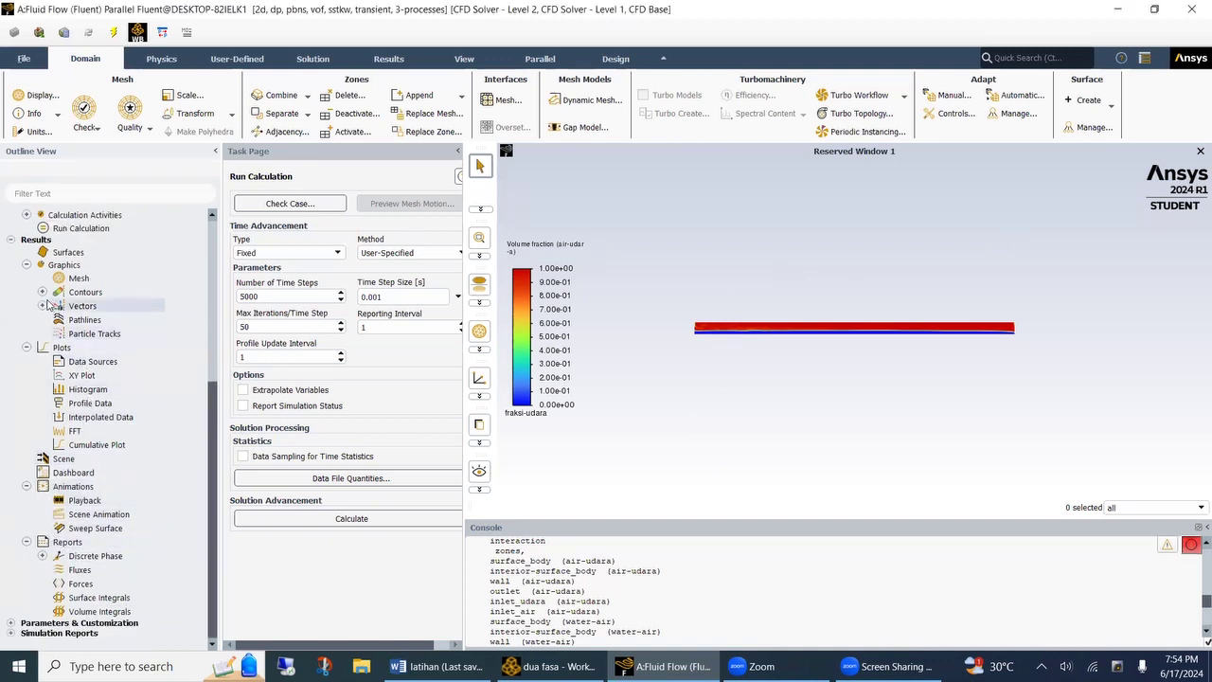
double_click(77, 293)
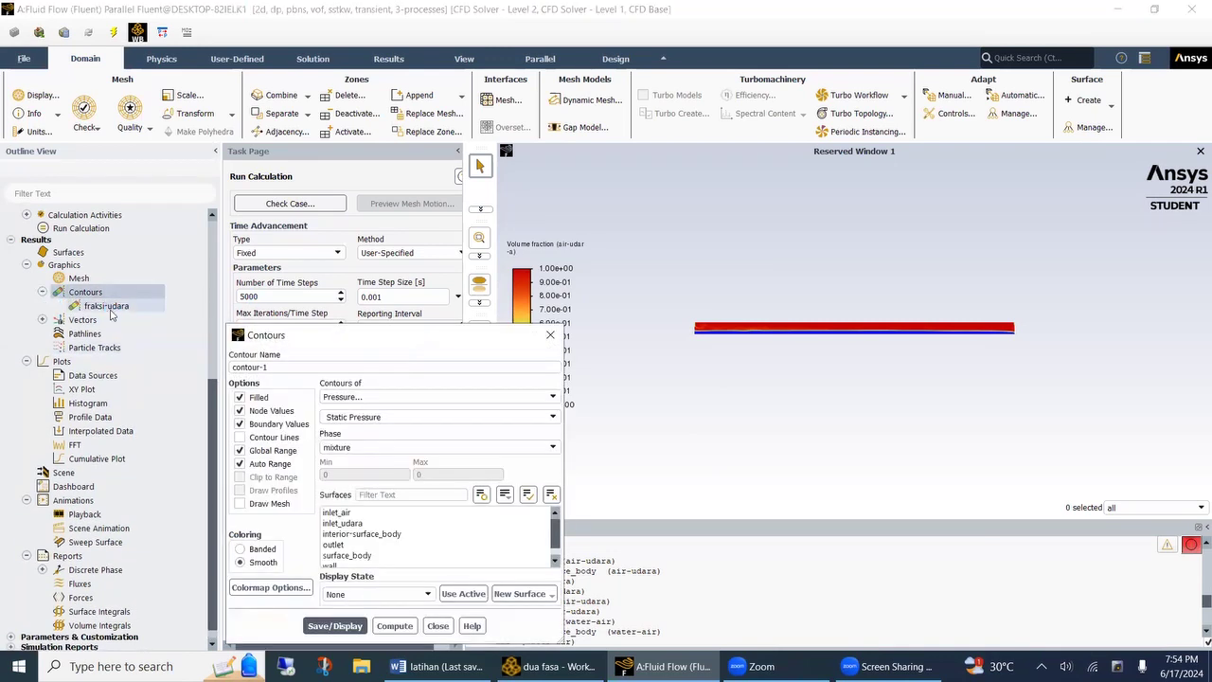
click(381, 398)
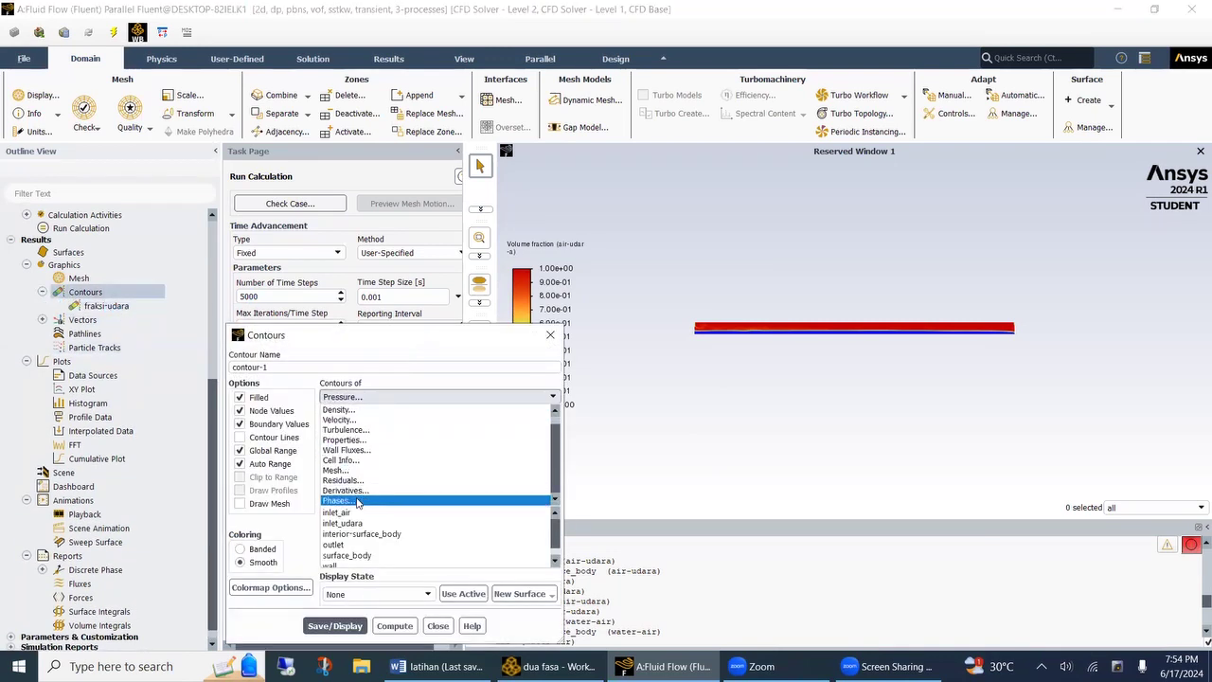
click(357, 502)
click(365, 447)
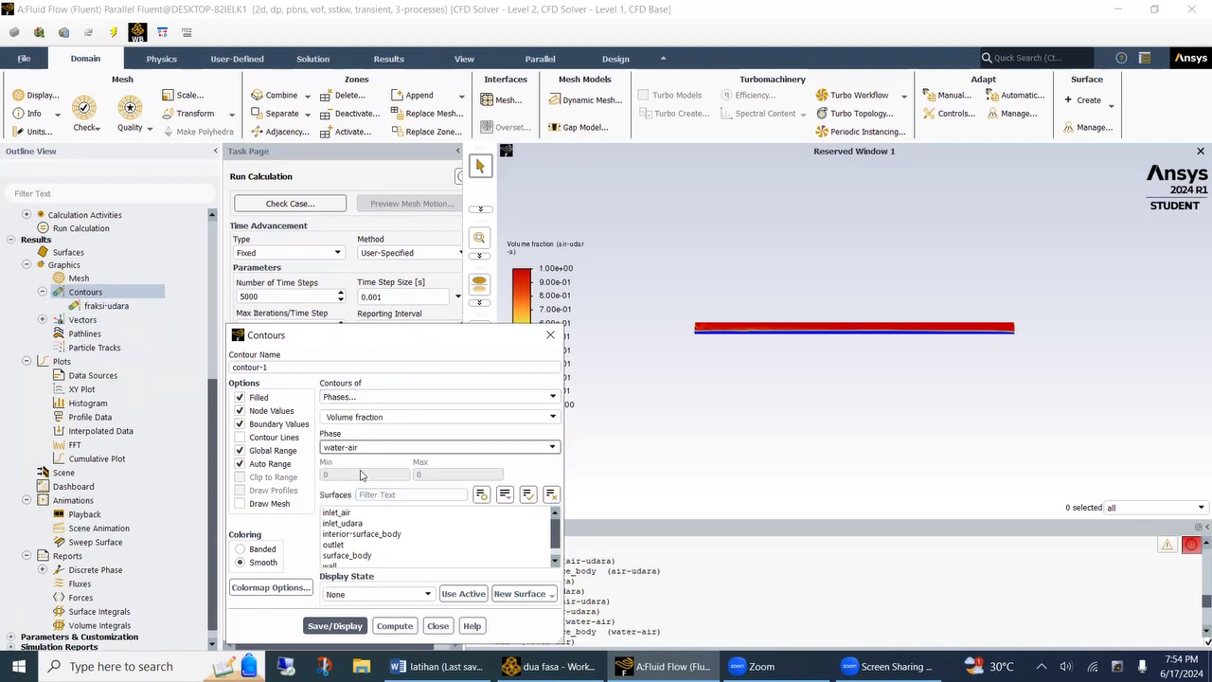
click(360, 471)
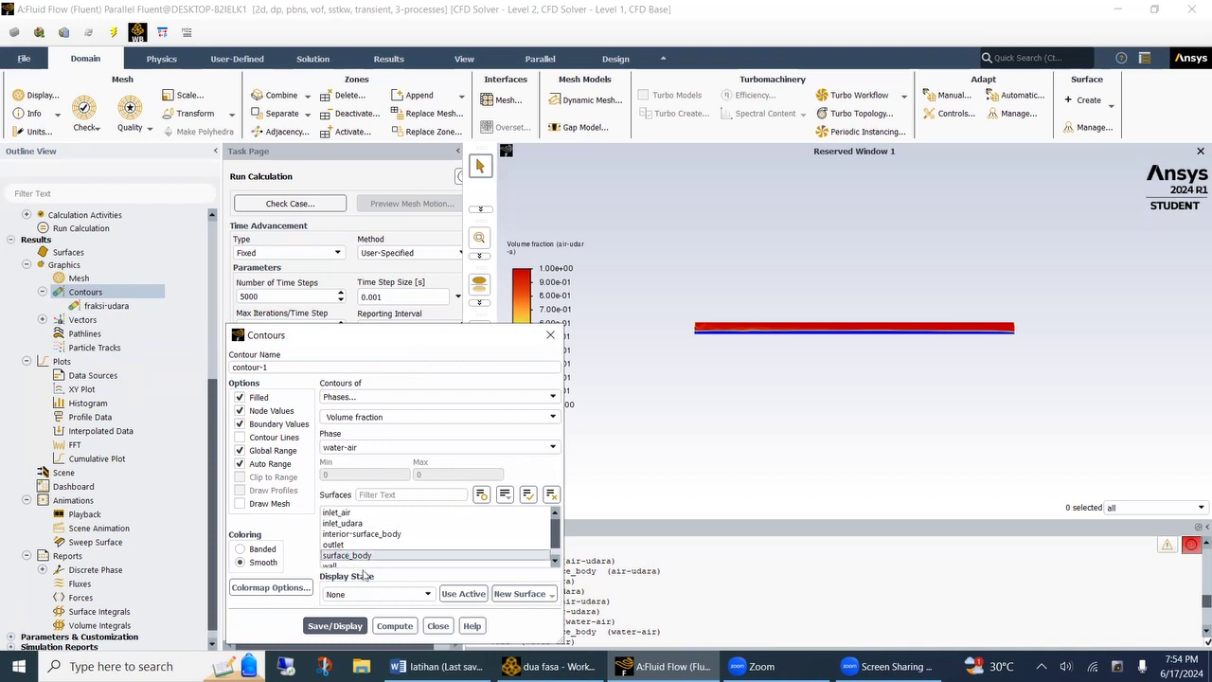
click(352, 556)
click(341, 626)
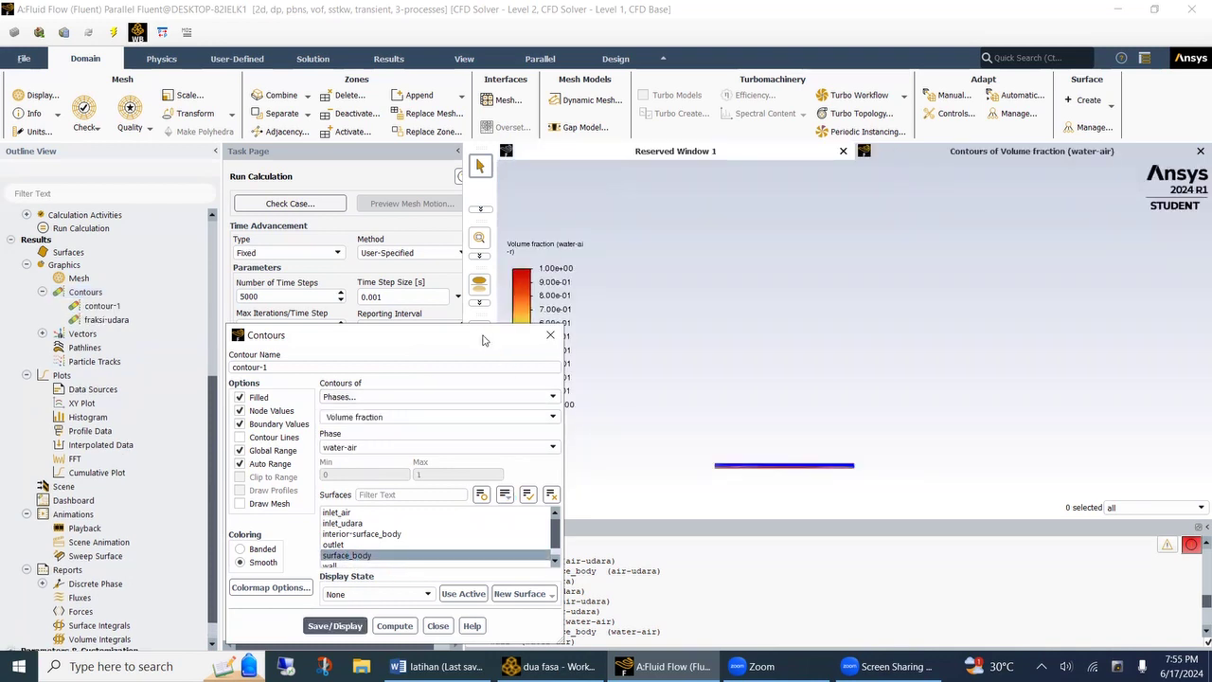
drag(483, 339, 367, 290)
click(749, 458)
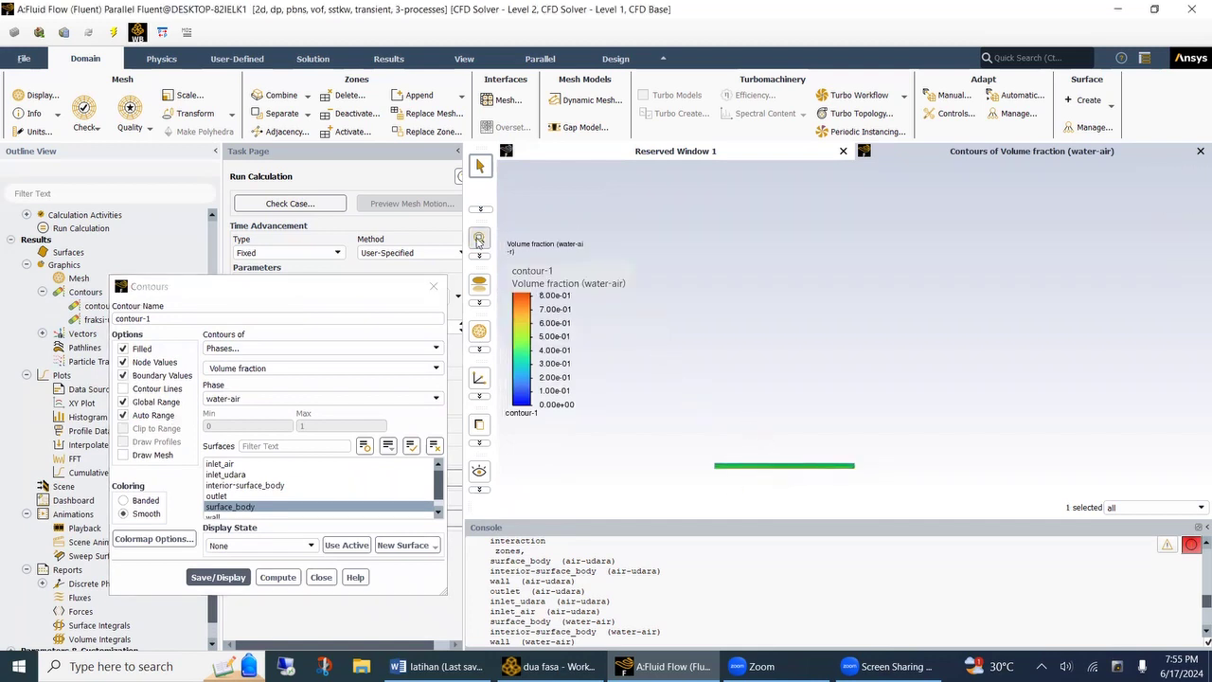
click(479, 240)
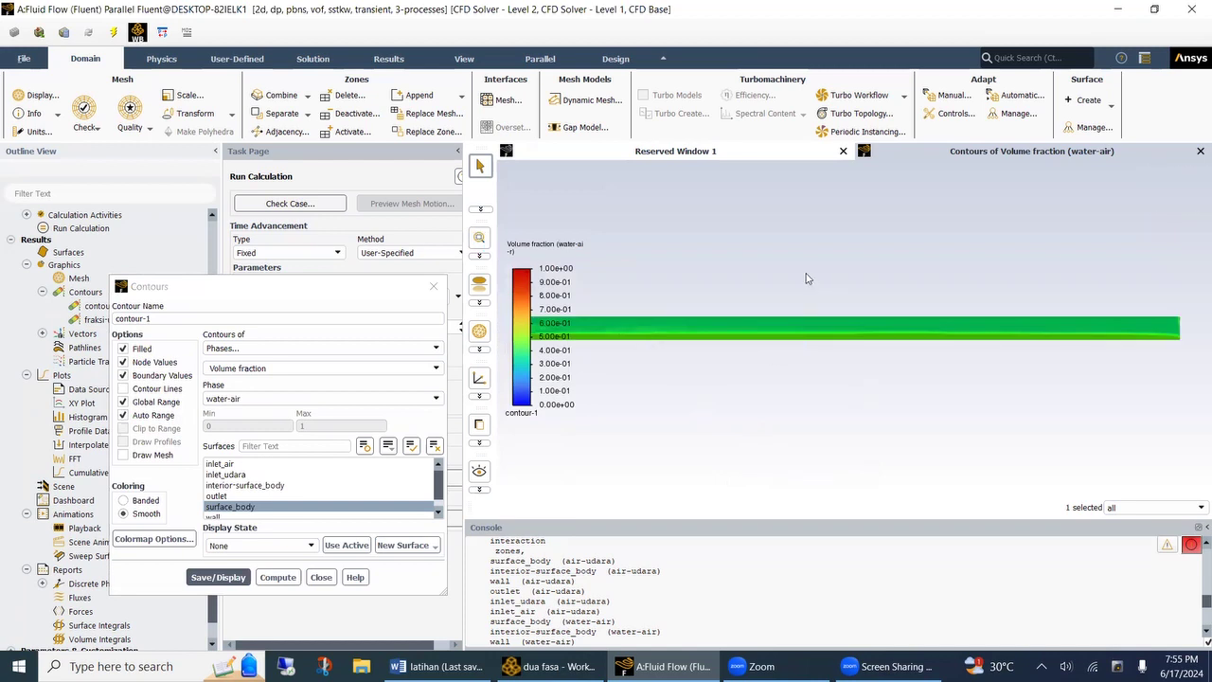
click(779, 278)
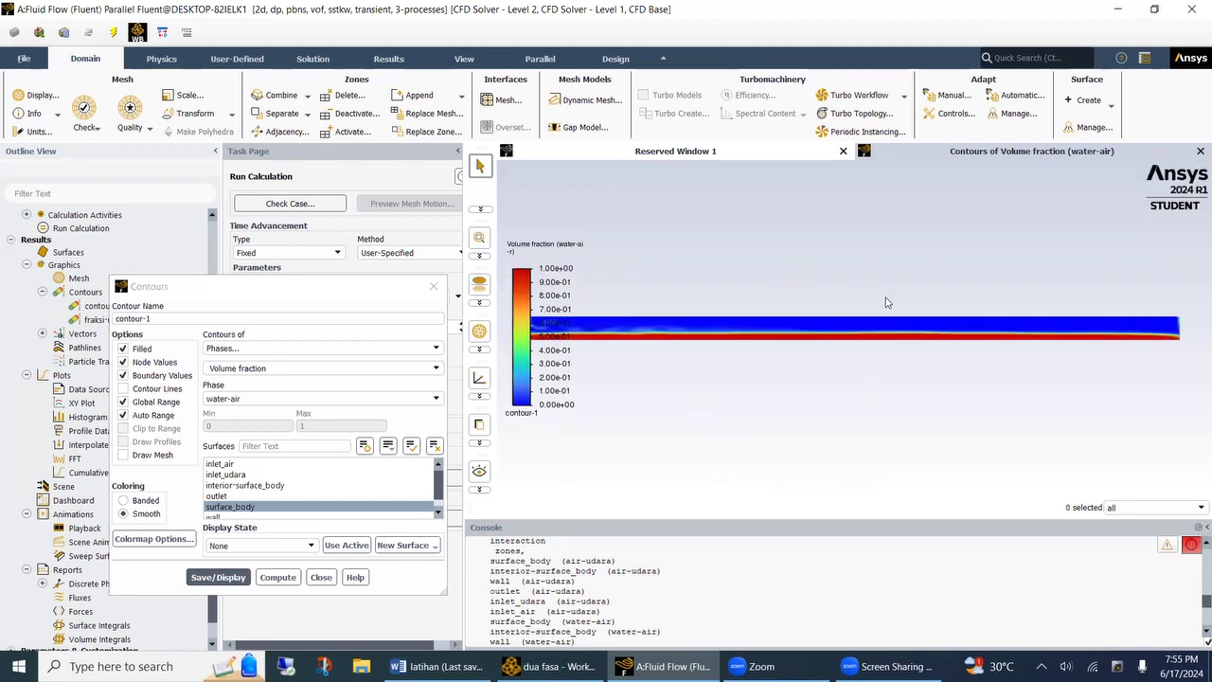
scroll(886, 302, down, 4)
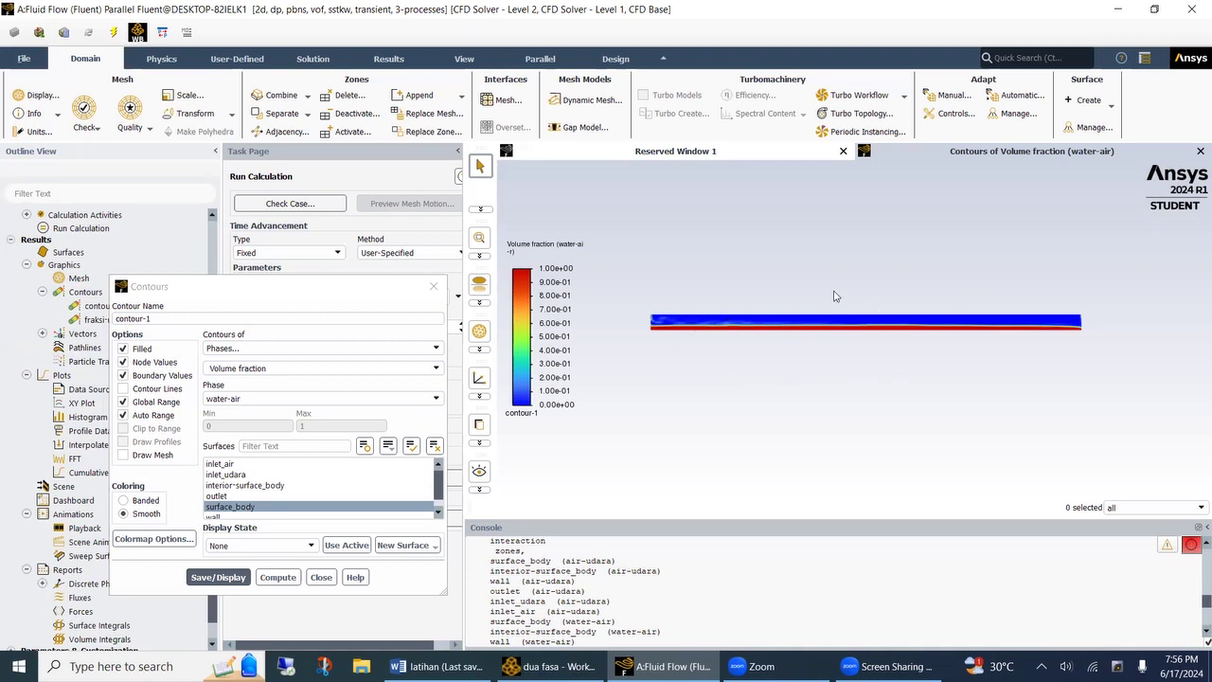
Step: Change the contour to velocity magnitude of the mixture on surface_body and display it
click(342, 349)
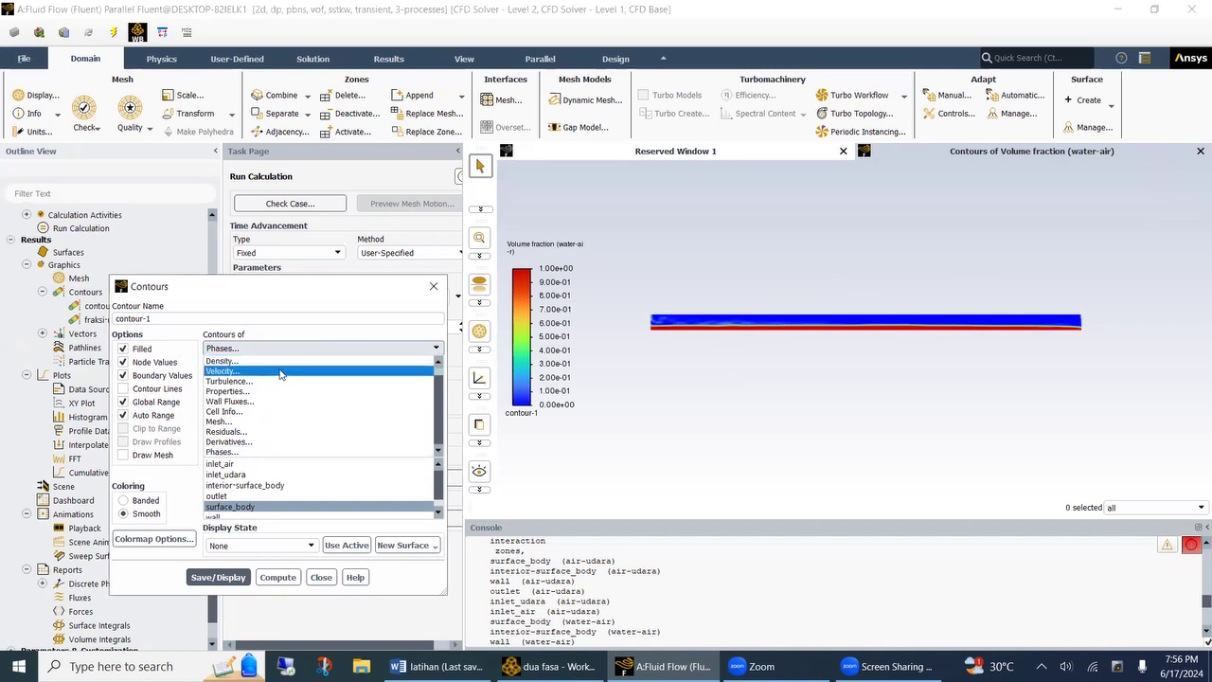
click(280, 372)
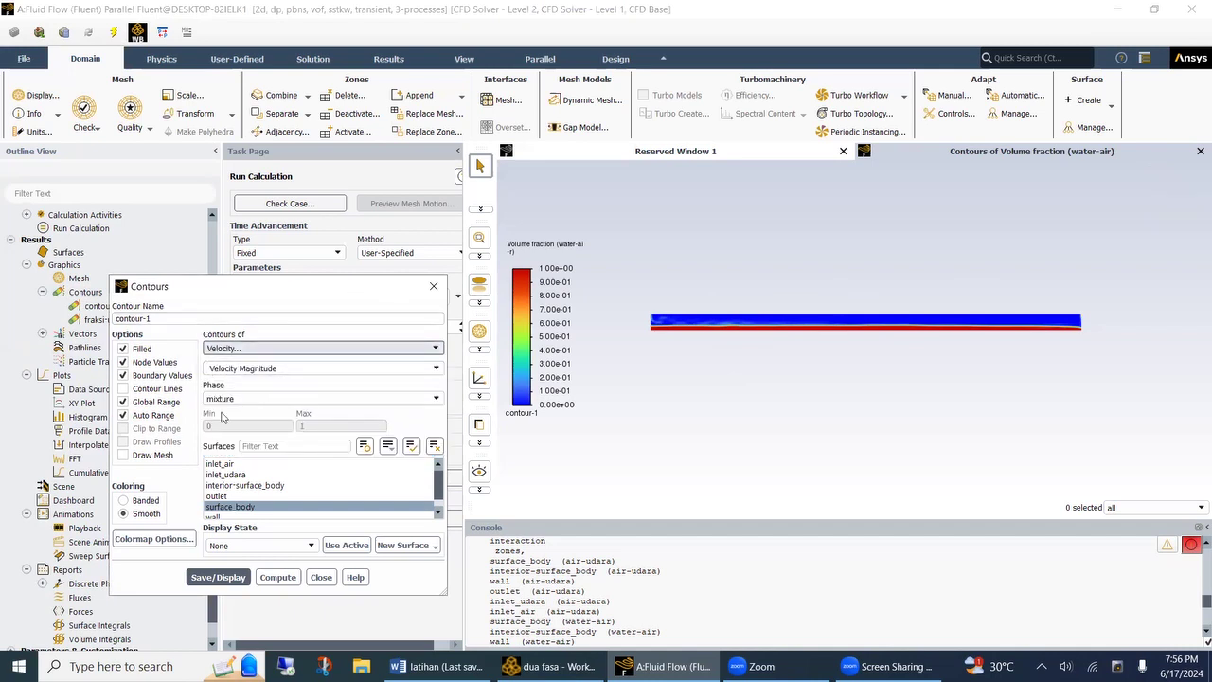
click(233, 578)
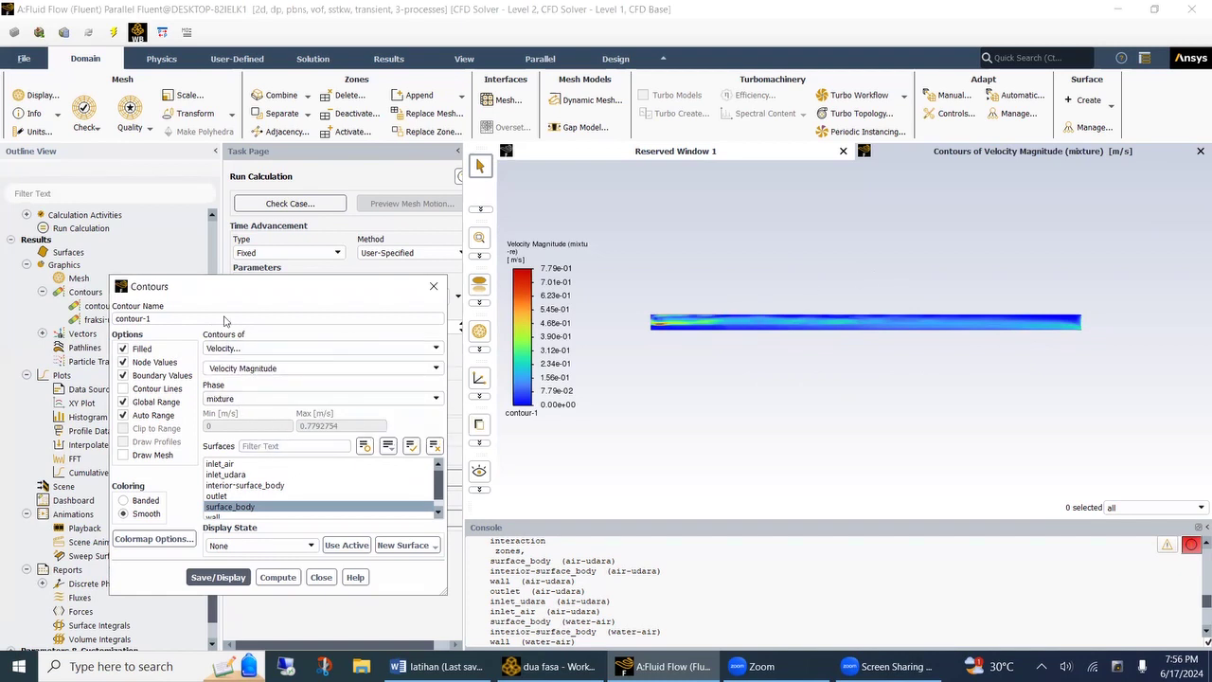
drag(241, 281, 345, 225)
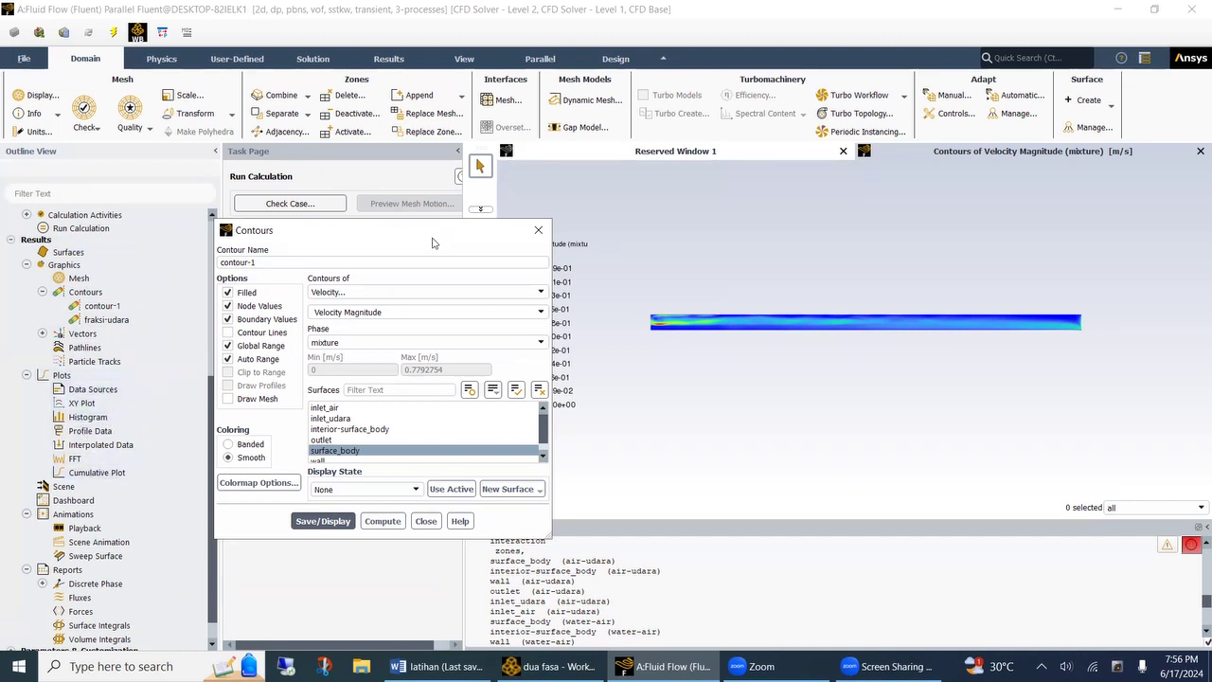
drag(432, 243, 354, 217)
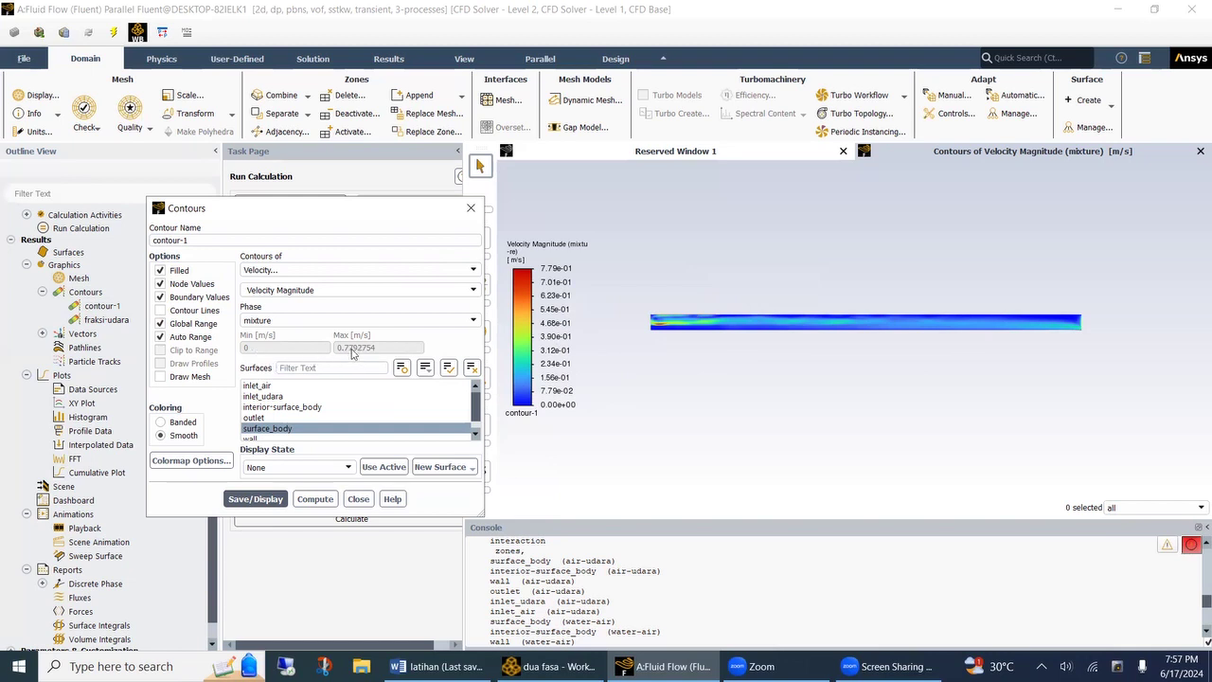
Step: Switch to the latihan document in Word and review the superficial velocities and the water and air inlet velocity calculations
click(455, 667)
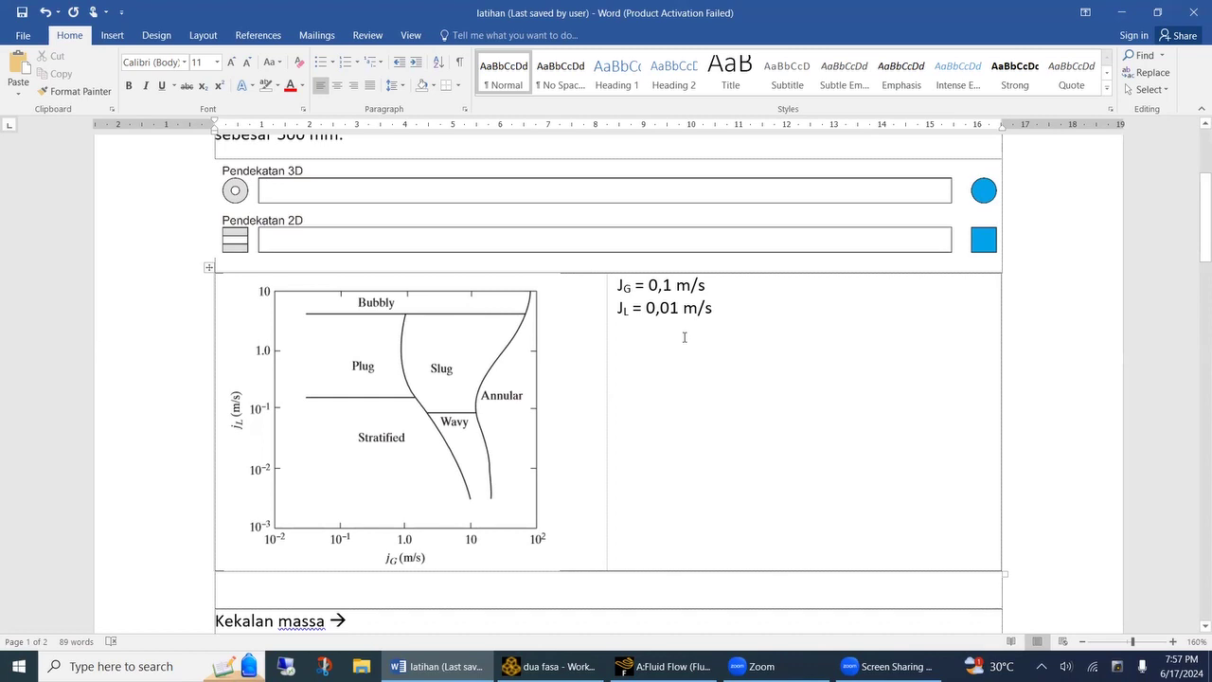
scroll(636, 360, down, 10)
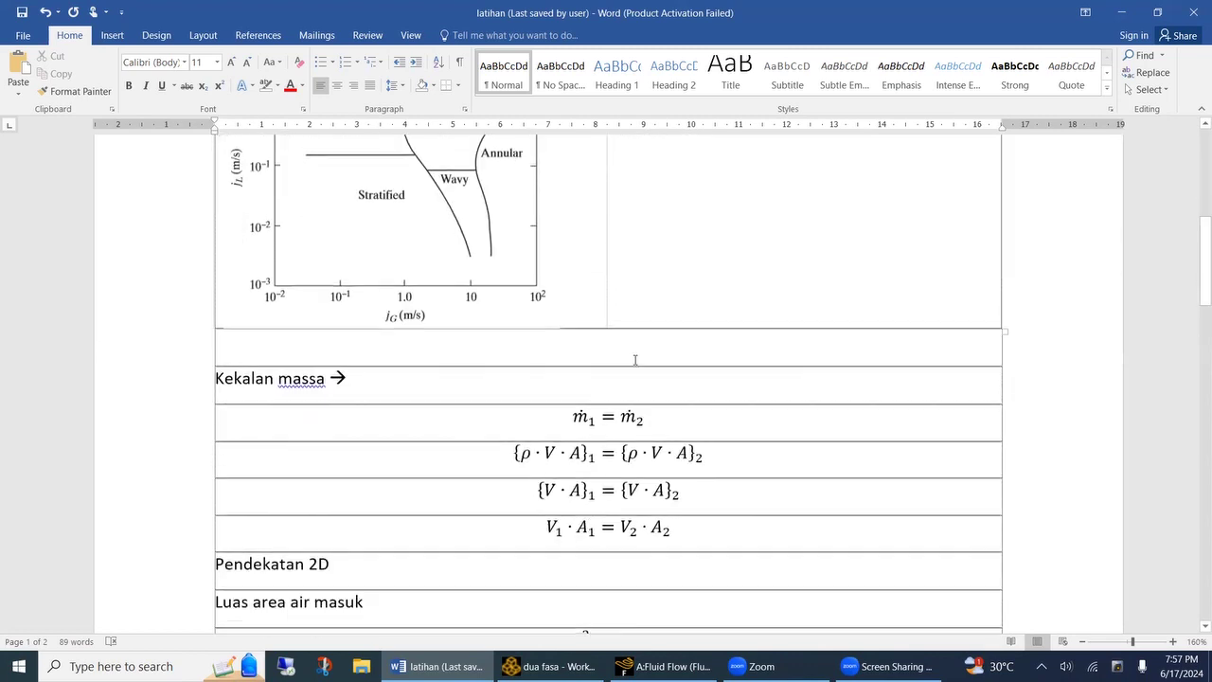
scroll(636, 360, down, 8)
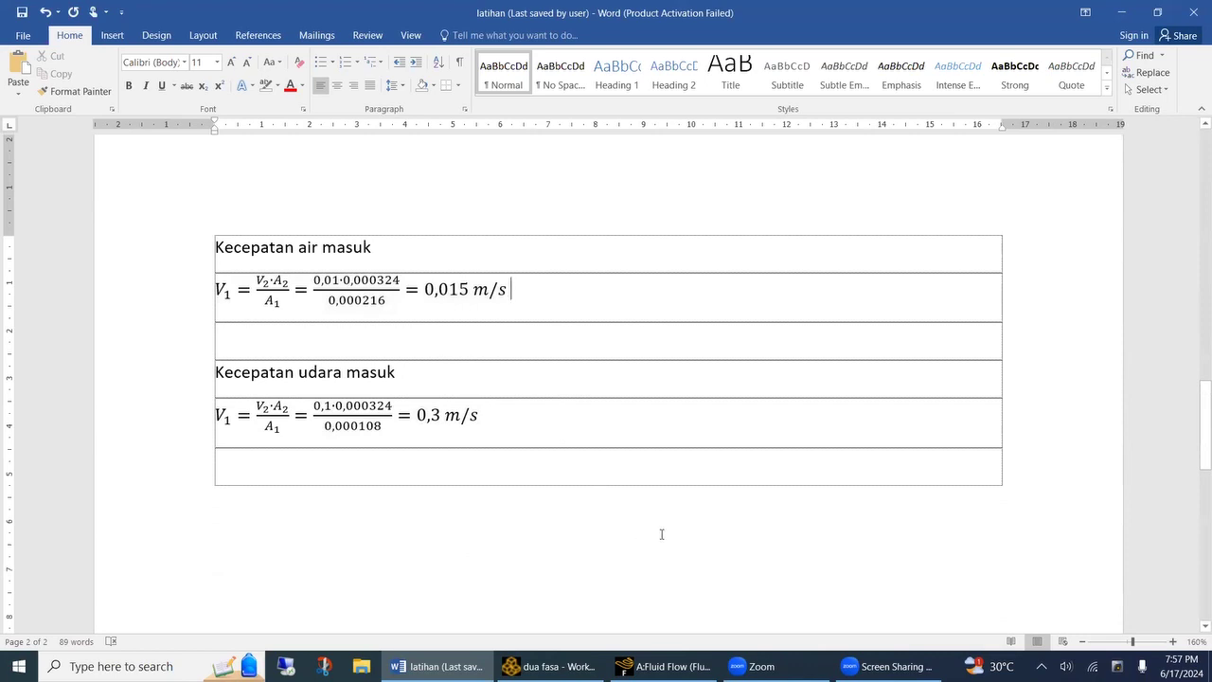
Step: Switch back to Fluent and examine the velocity magnitude contour near the inlet and along the channel
click(663, 665)
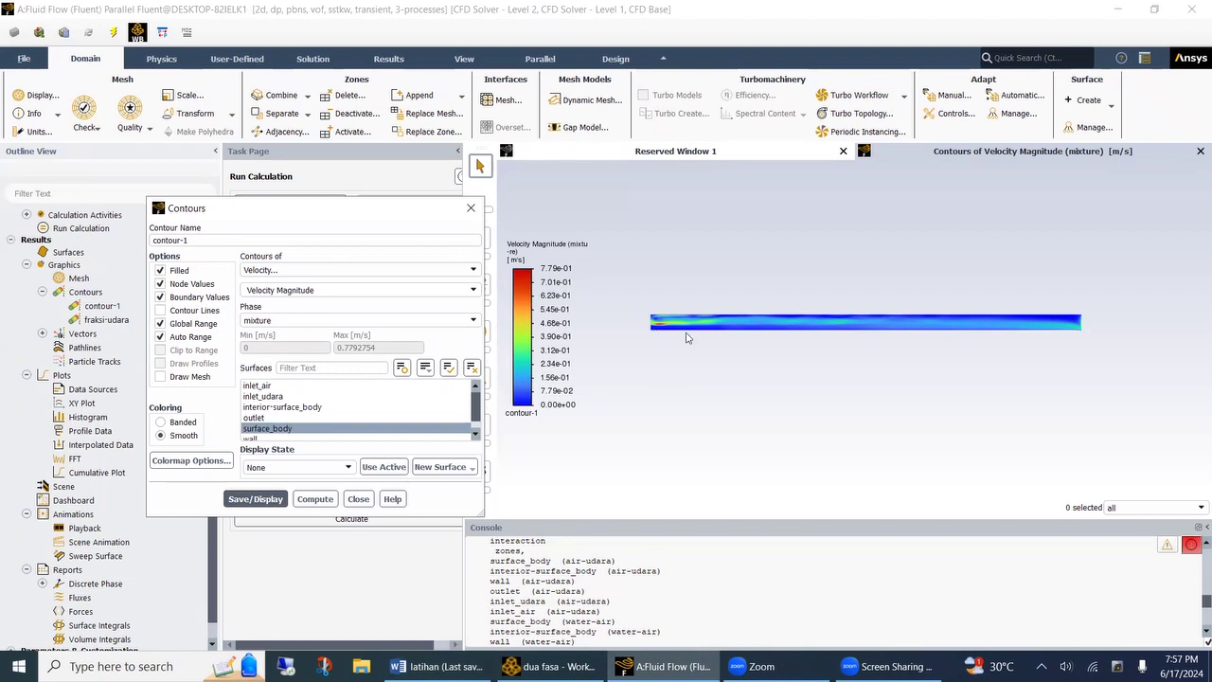
scroll(688, 337, down, 2)
scroll(686, 338, up, 2)
scroll(657, 335, up, 3)
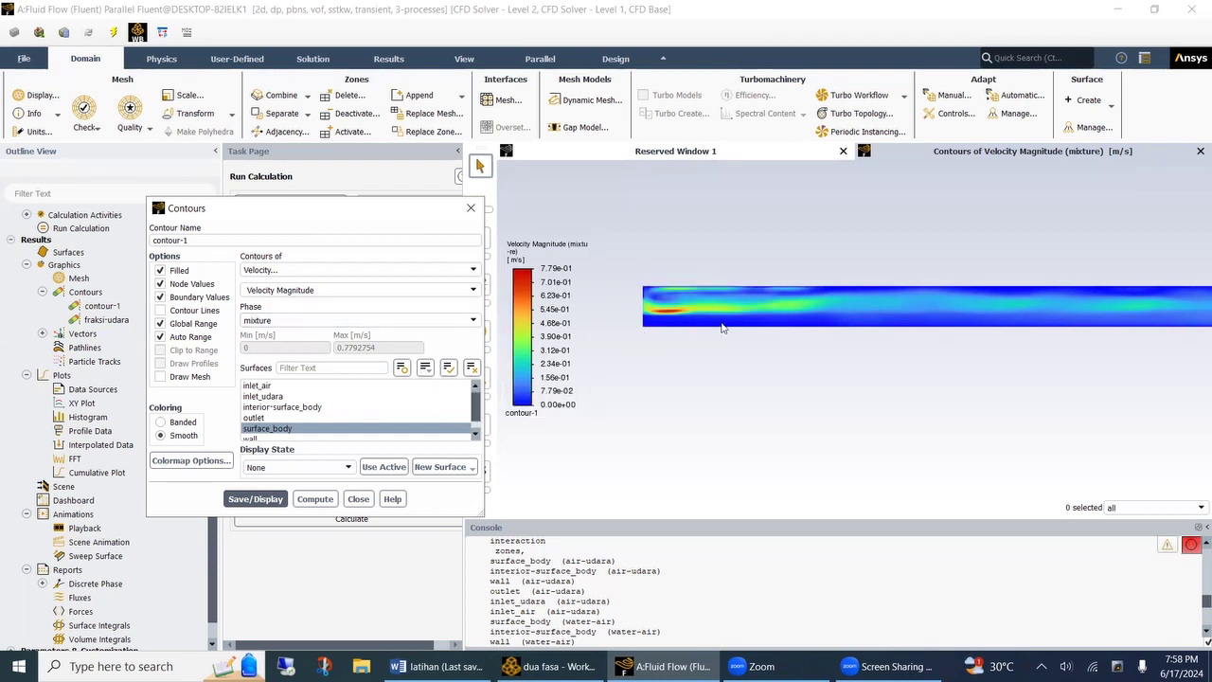
scroll(662, 322, up, 1)
scroll(663, 320, down, 3)
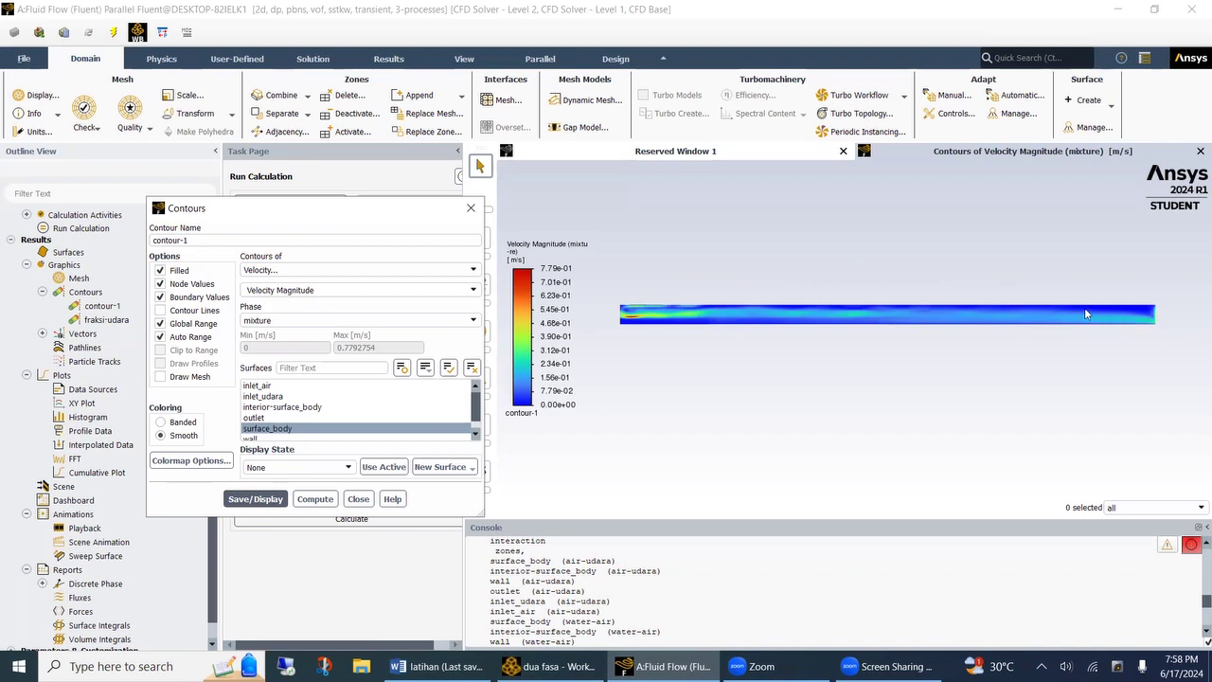
Step: Change the contour to turbulent kinetic energy (k) of the mixture, display it and inspect the inlet region
drag(331, 210, 343, 178)
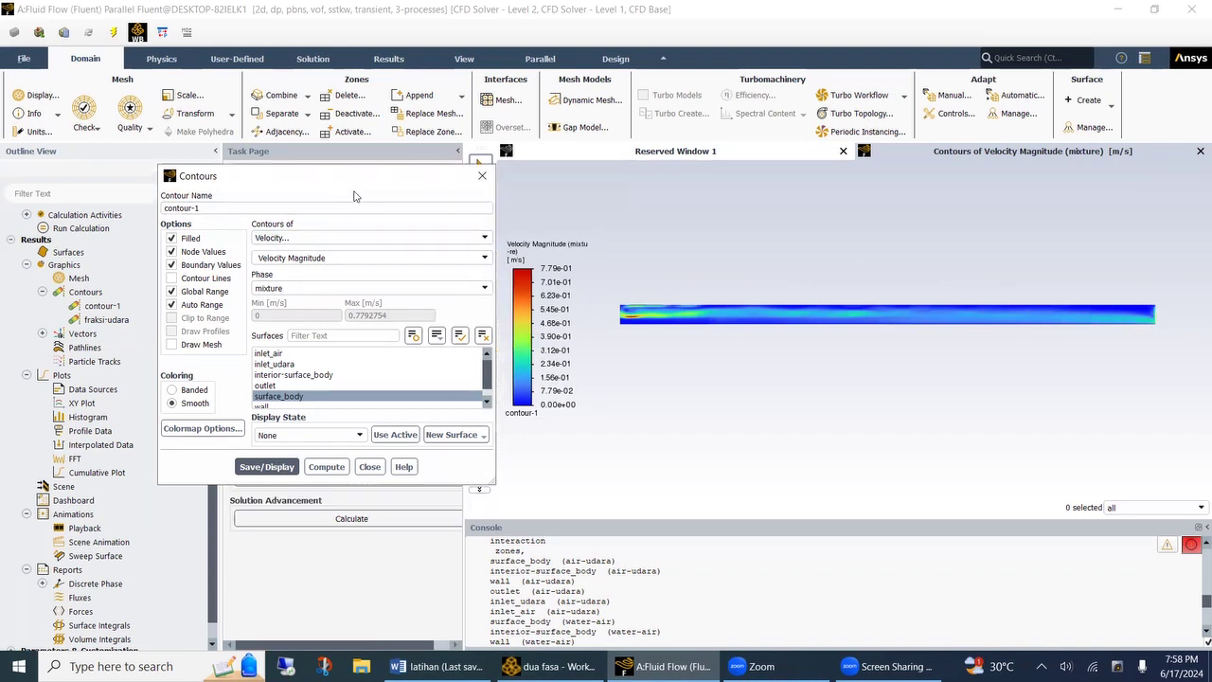
click(385, 237)
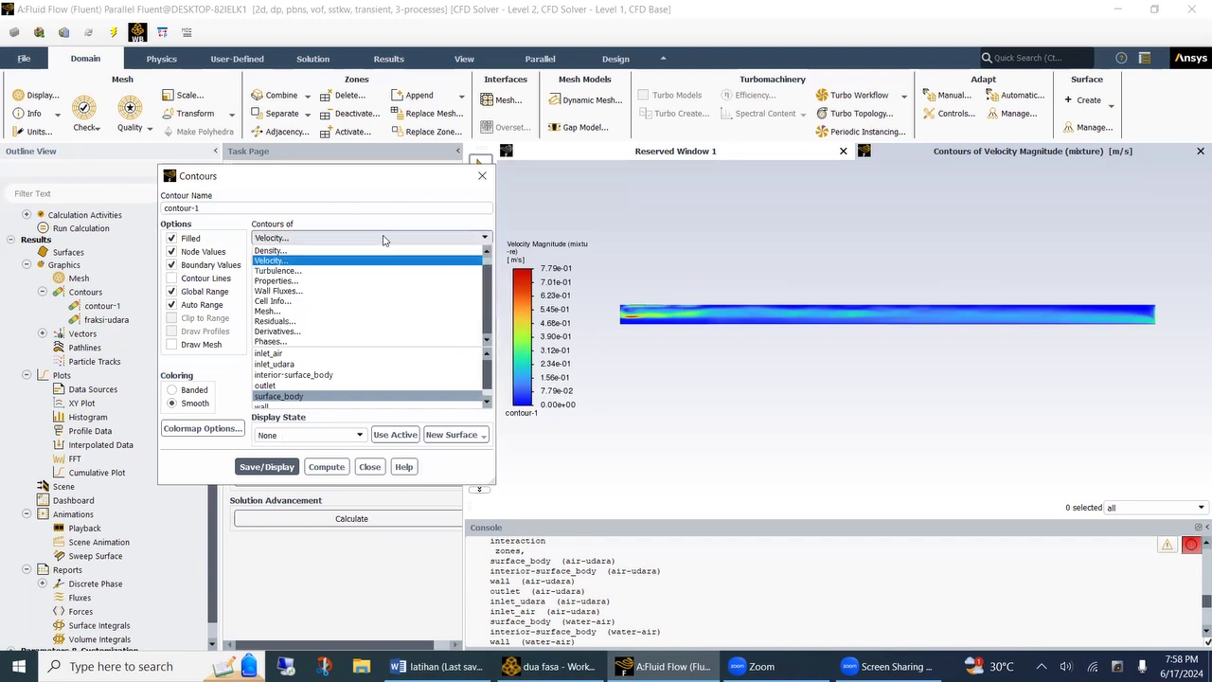
click(313, 273)
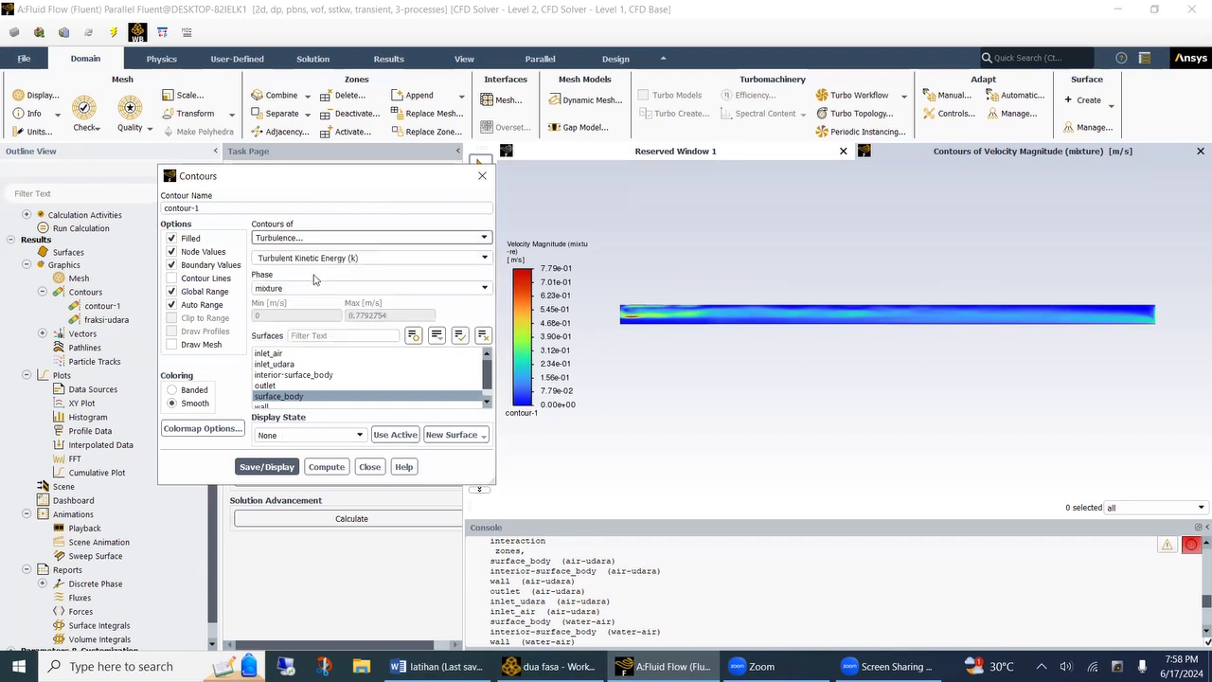
click(284, 467)
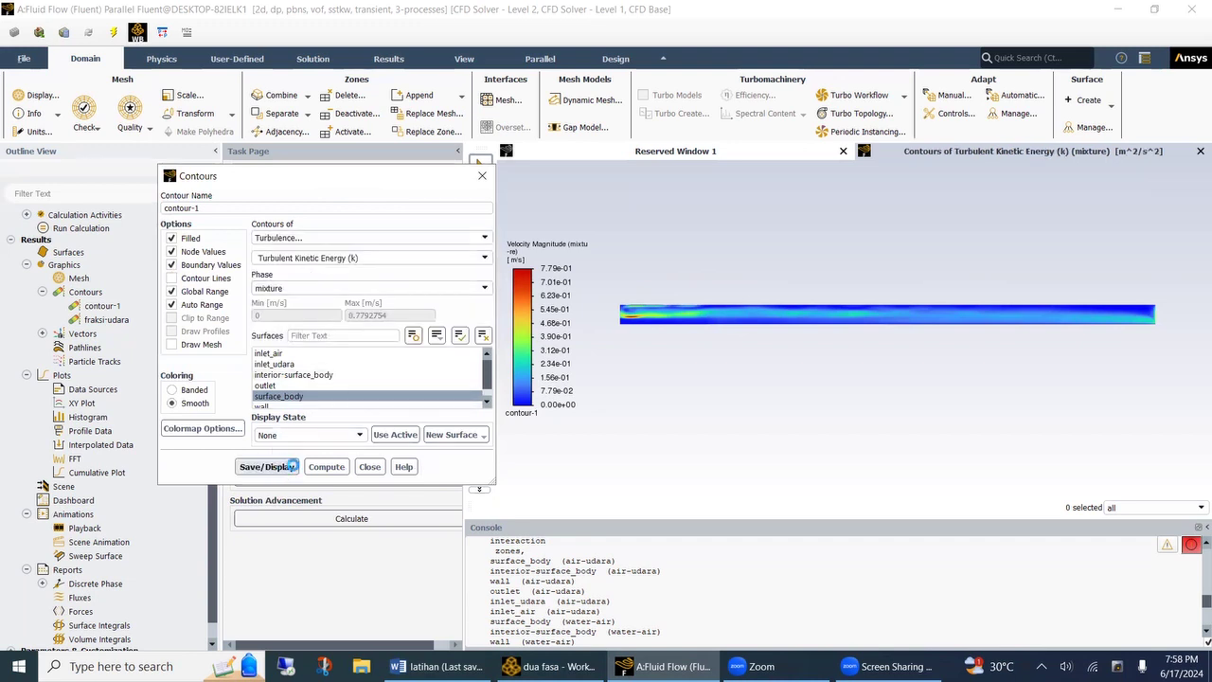
scroll(617, 322, up, 3)
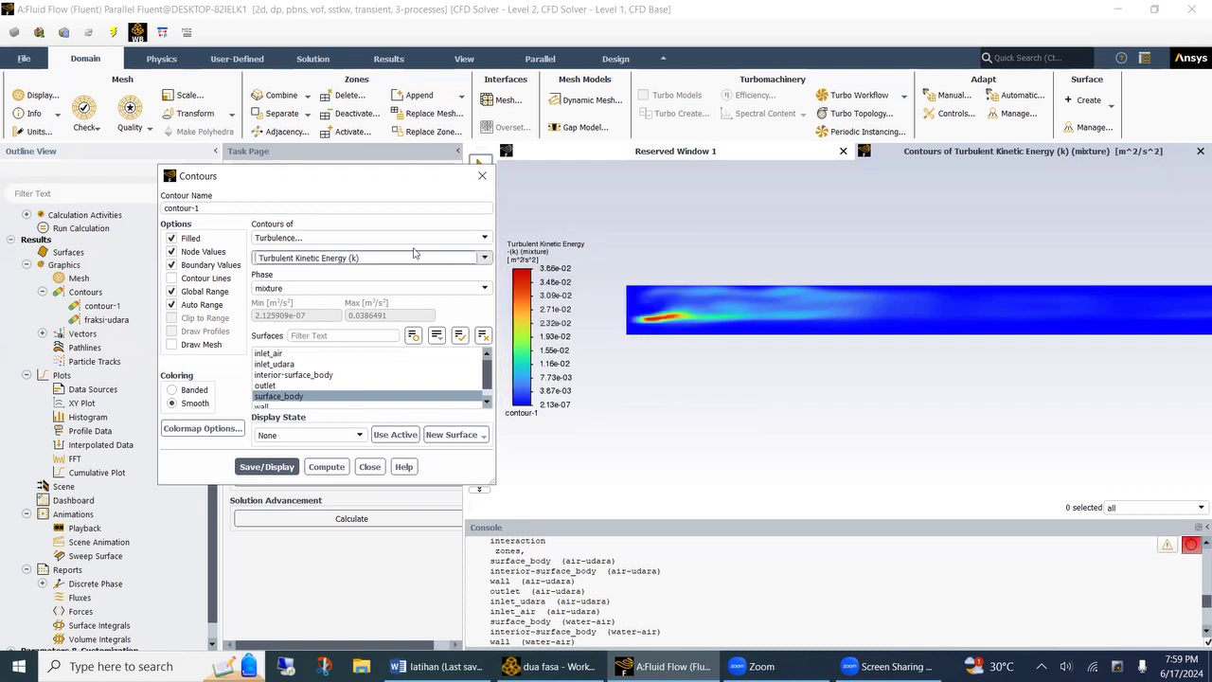
Step: Switch the turbulence contour variable to Turbulent Intensity and display it on surface_body
click(485, 258)
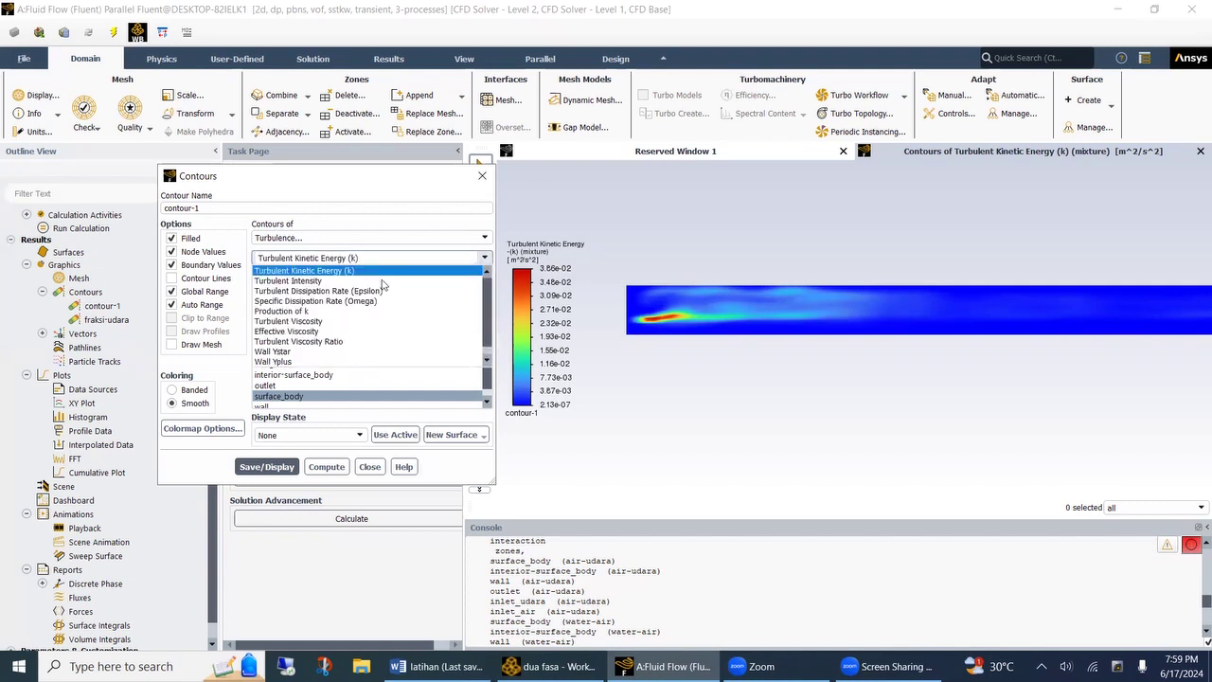
click(326, 281)
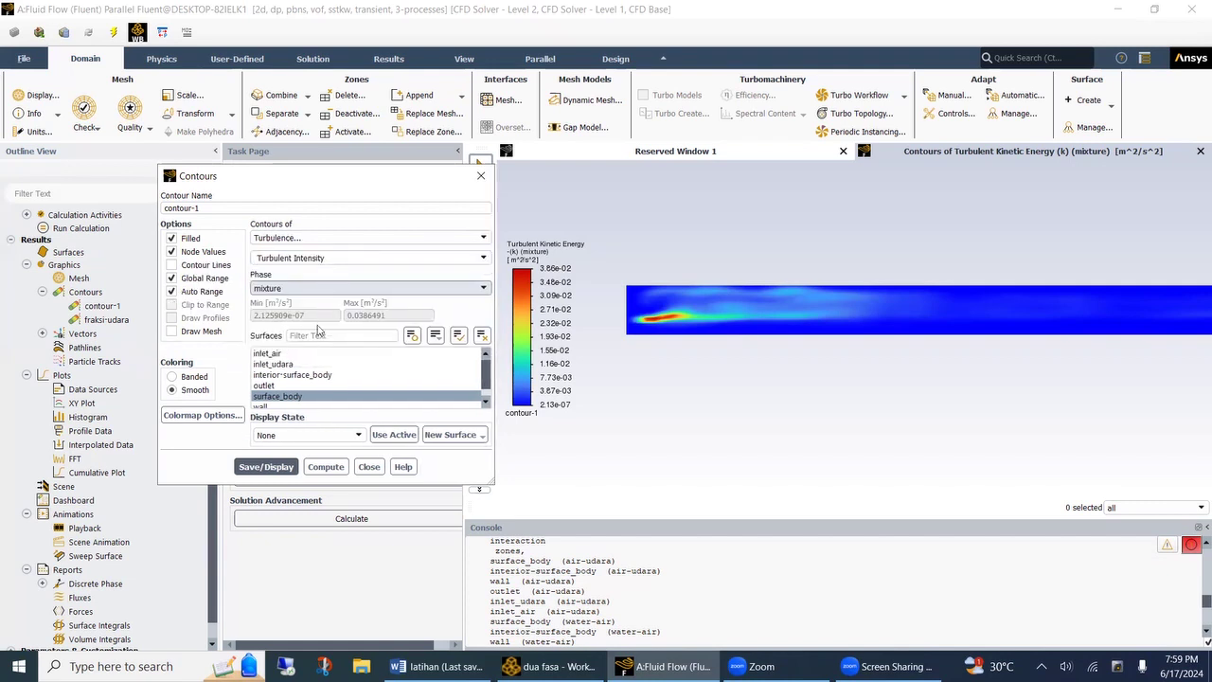
click(267, 467)
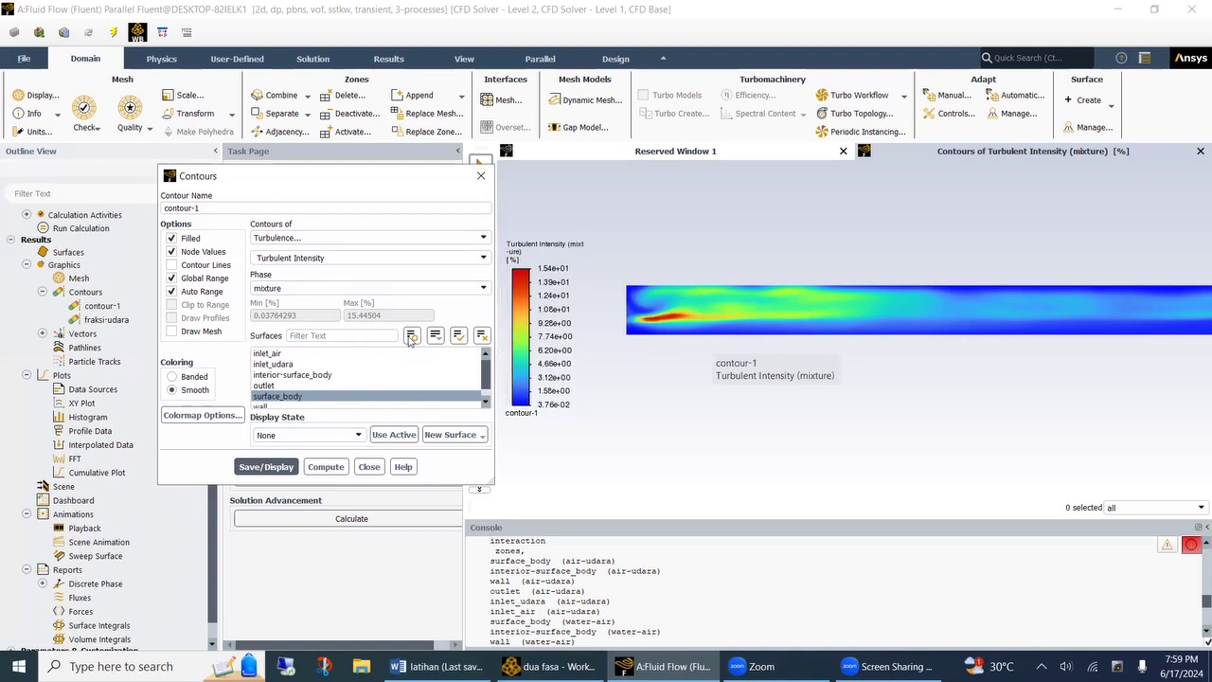
Step: Change the contour to static pressure of the mixture on surface_body and display it along the channel
click(483, 258)
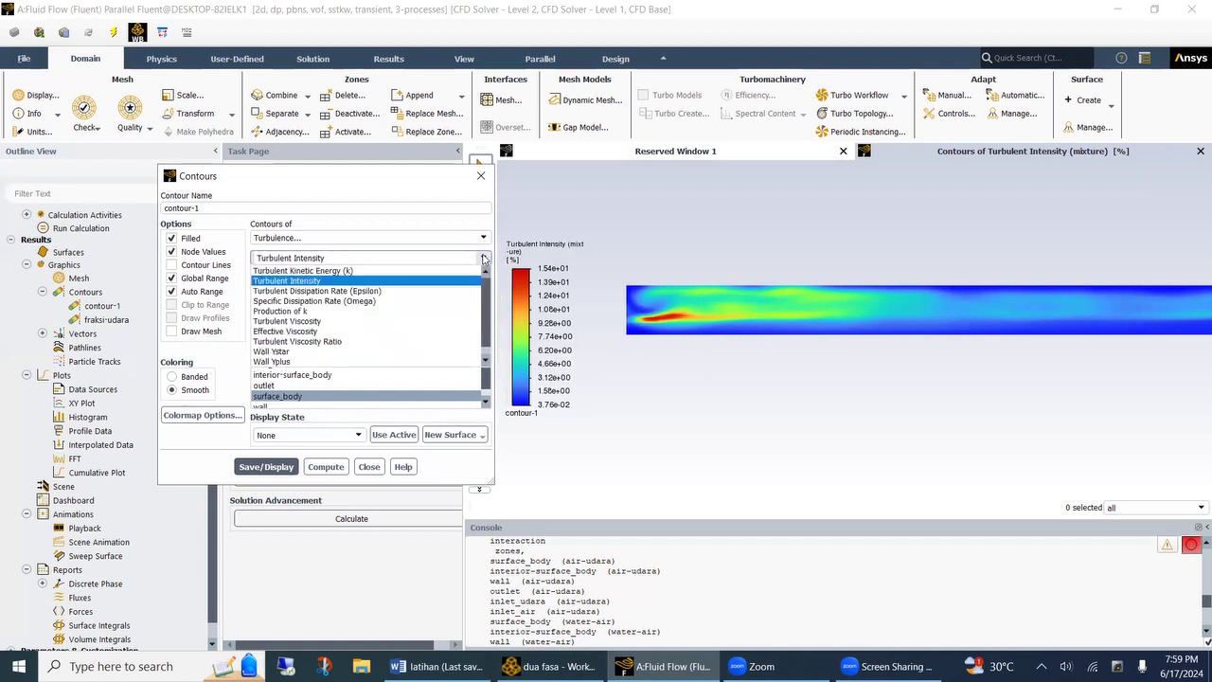
click(484, 258)
click(484, 237)
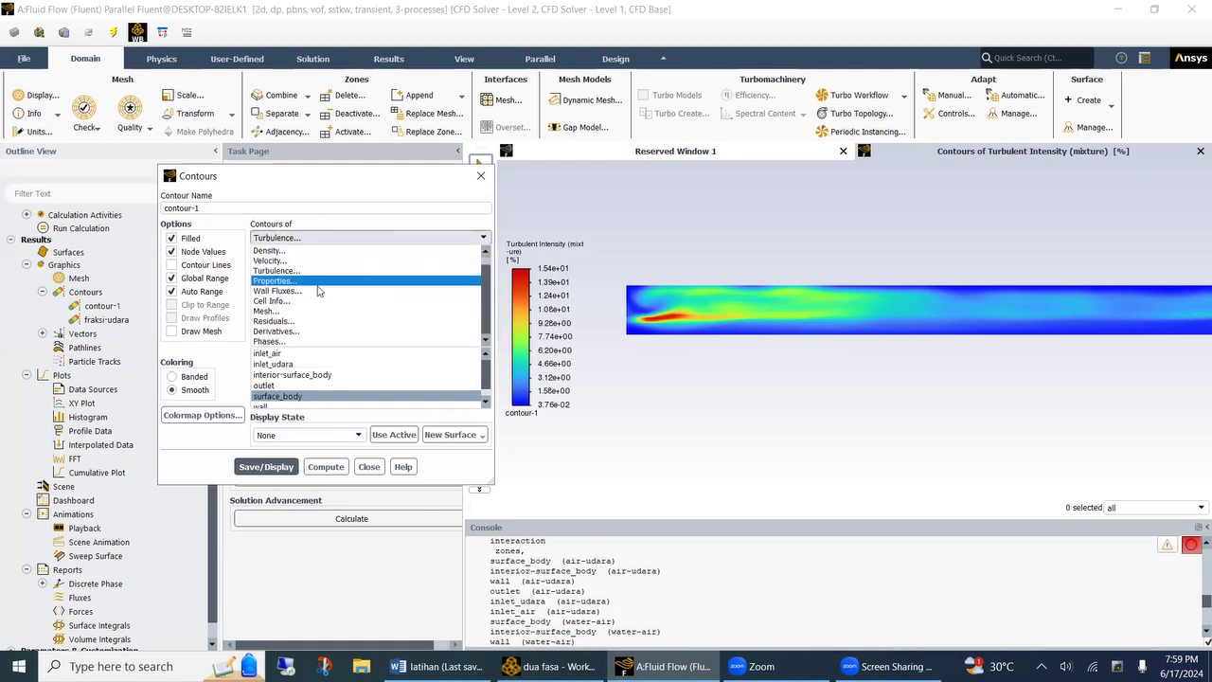
scroll(293, 254, up, 1)
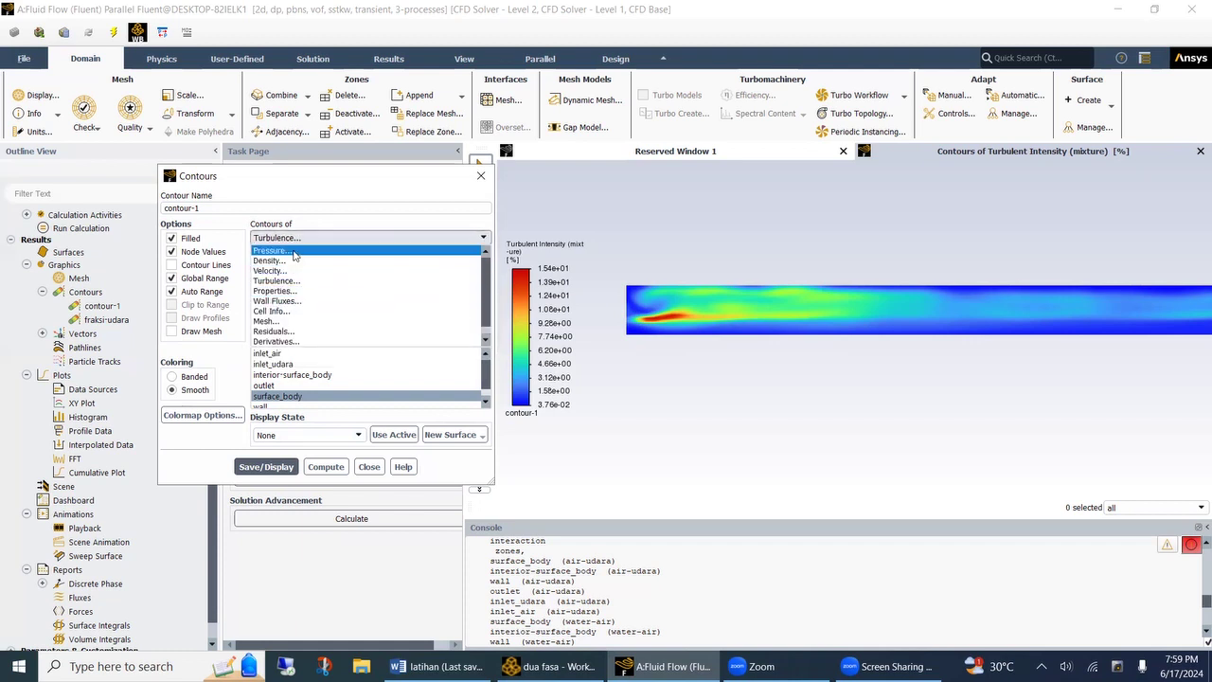
click(293, 250)
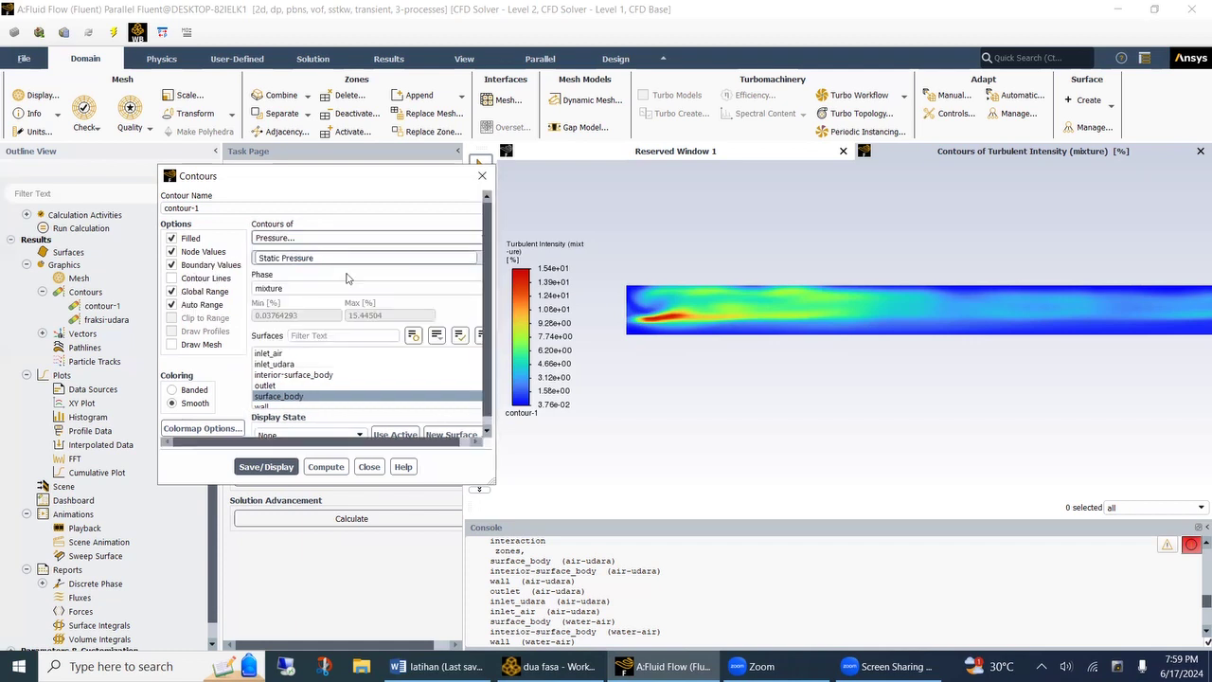
click(275, 468)
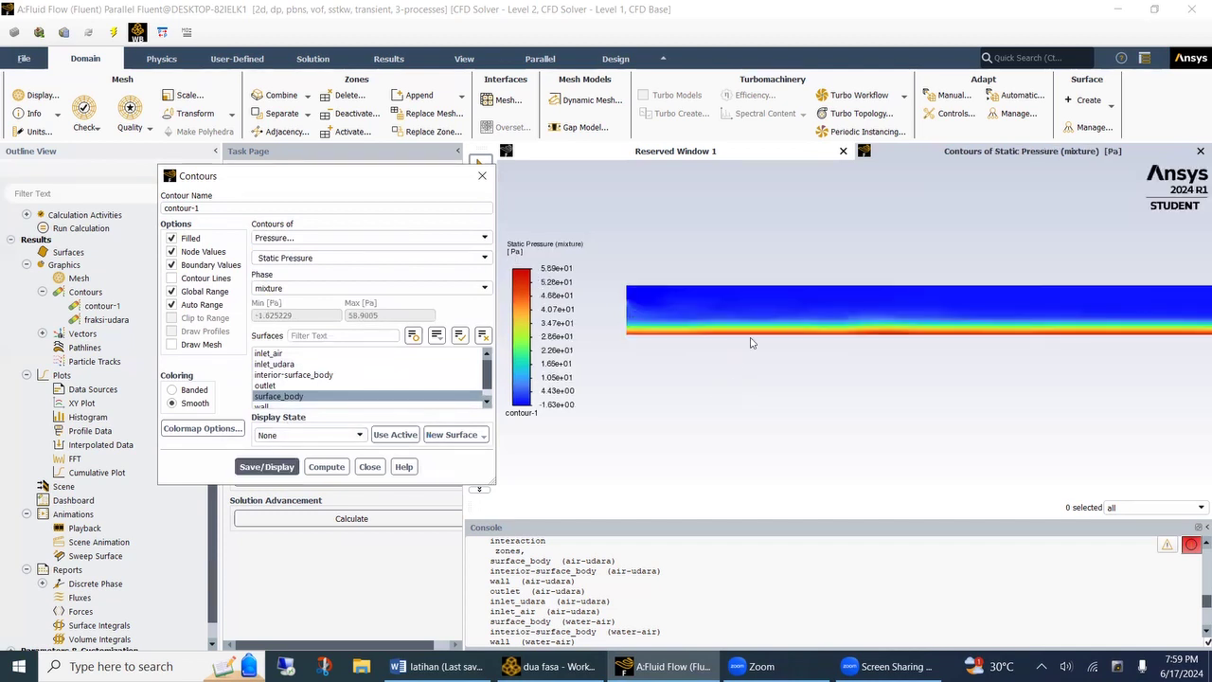
scroll(623, 325, down, 5)
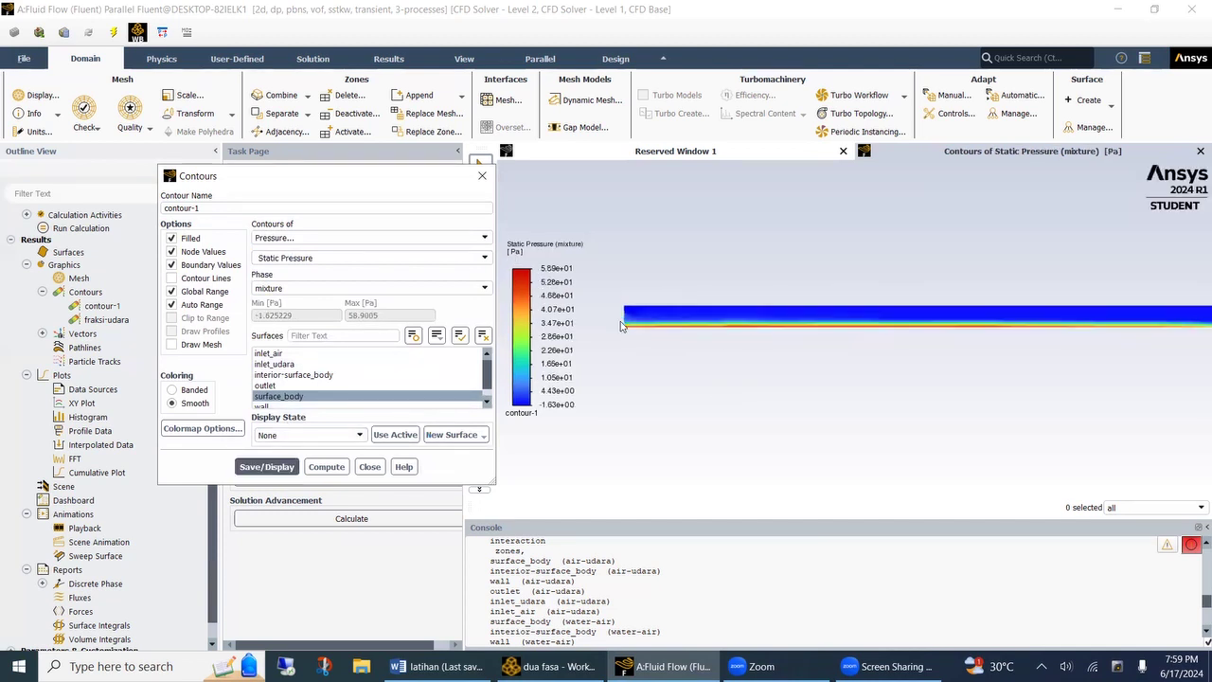
Step: Inspect the static pressure contour along the channel, then switch it to Total Pressure of the mixture and display it
scroll(819, 319, up, 3)
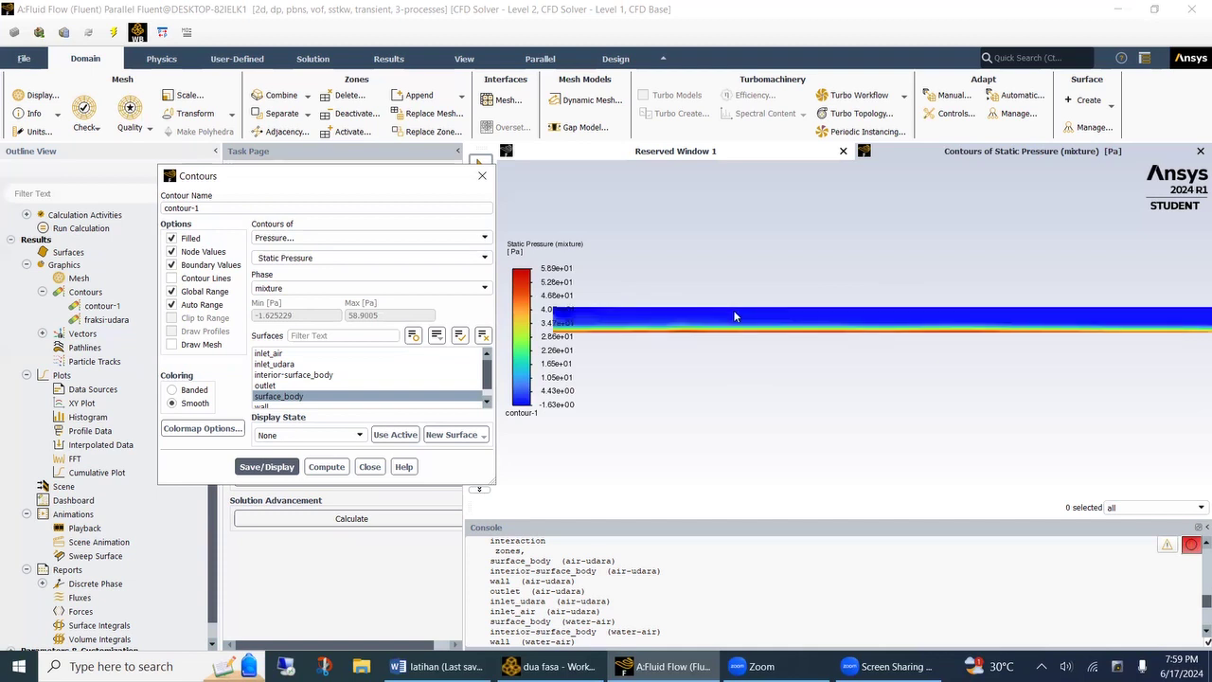
scroll(733, 310, down, 2)
scroll(644, 334, up, 1)
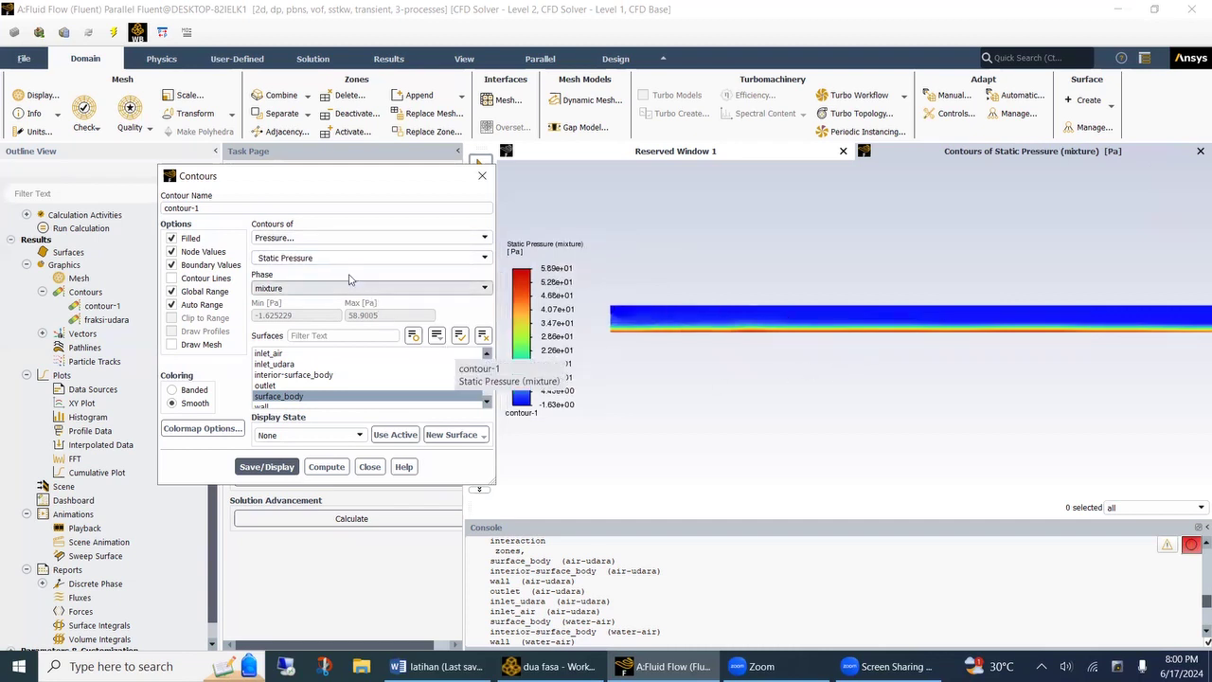
click(485, 258)
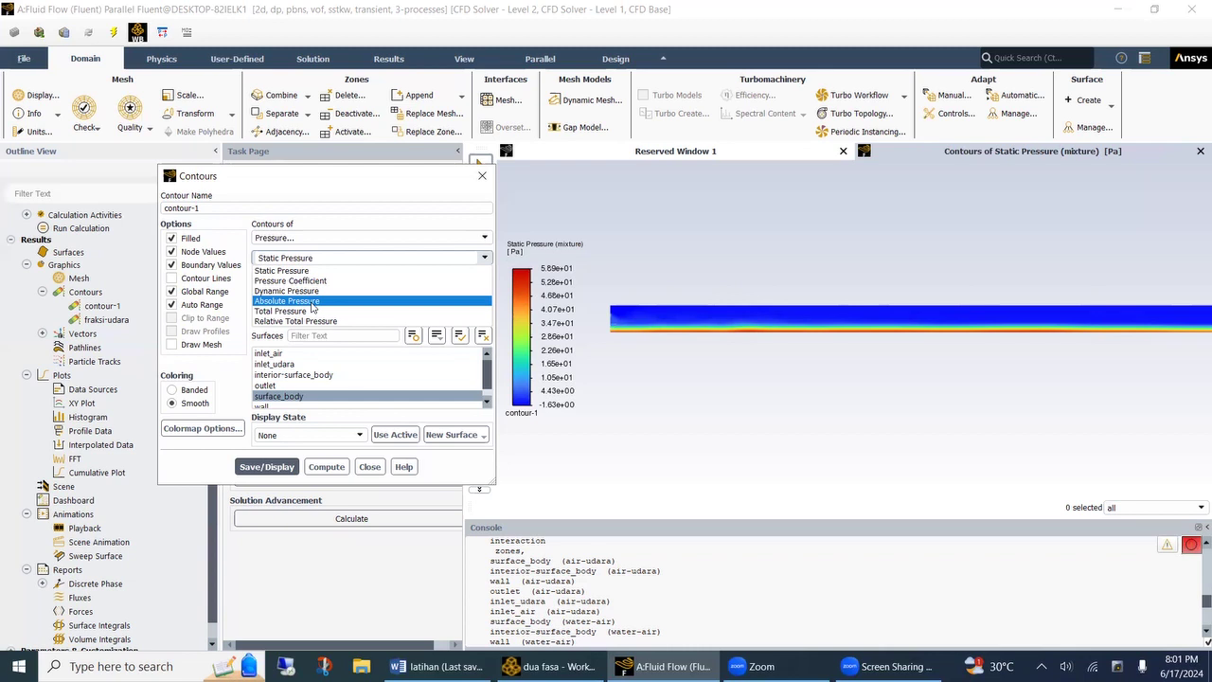
click(297, 314)
click(269, 471)
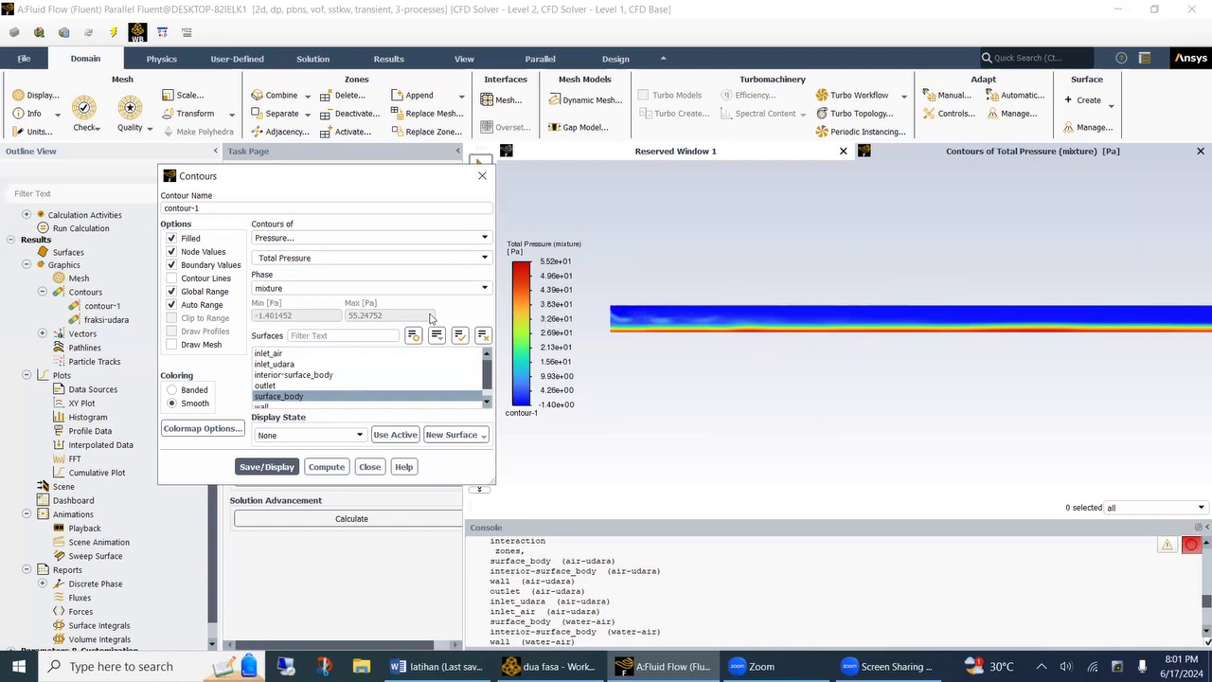
Step: Change contour-1 to Density of the mixture, display it on surface_body and close the contour settings
click(359, 239)
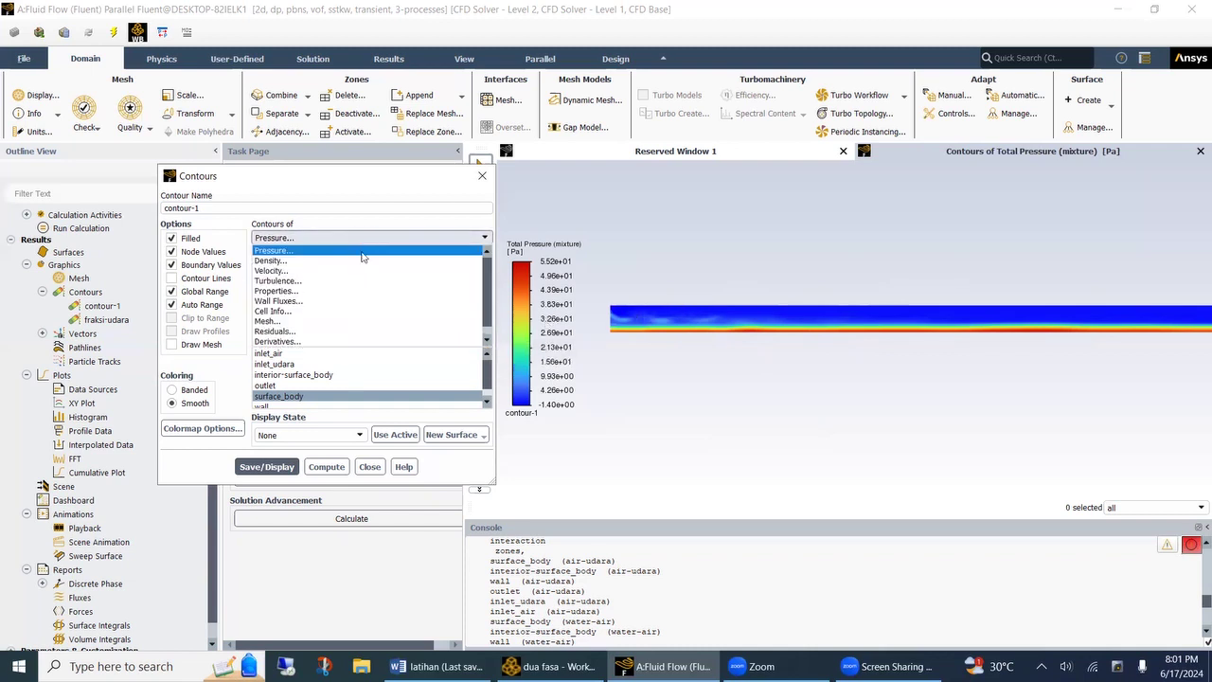
scroll(314, 303, down, 1)
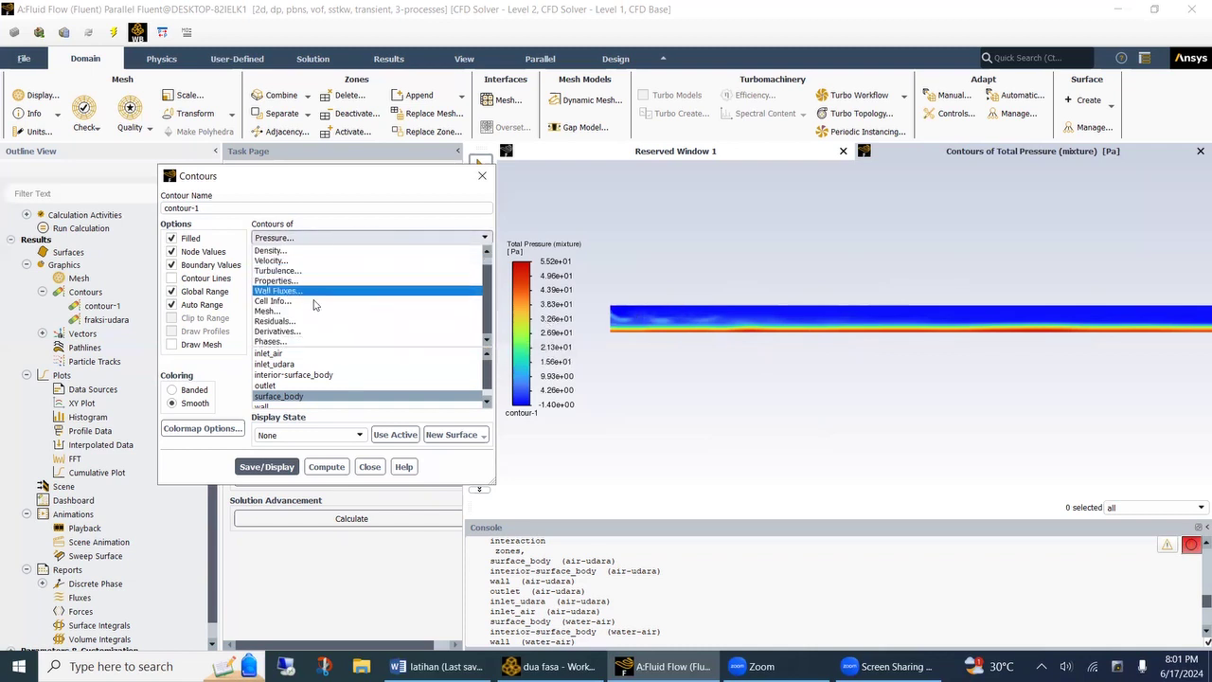
scroll(315, 304, up, 1)
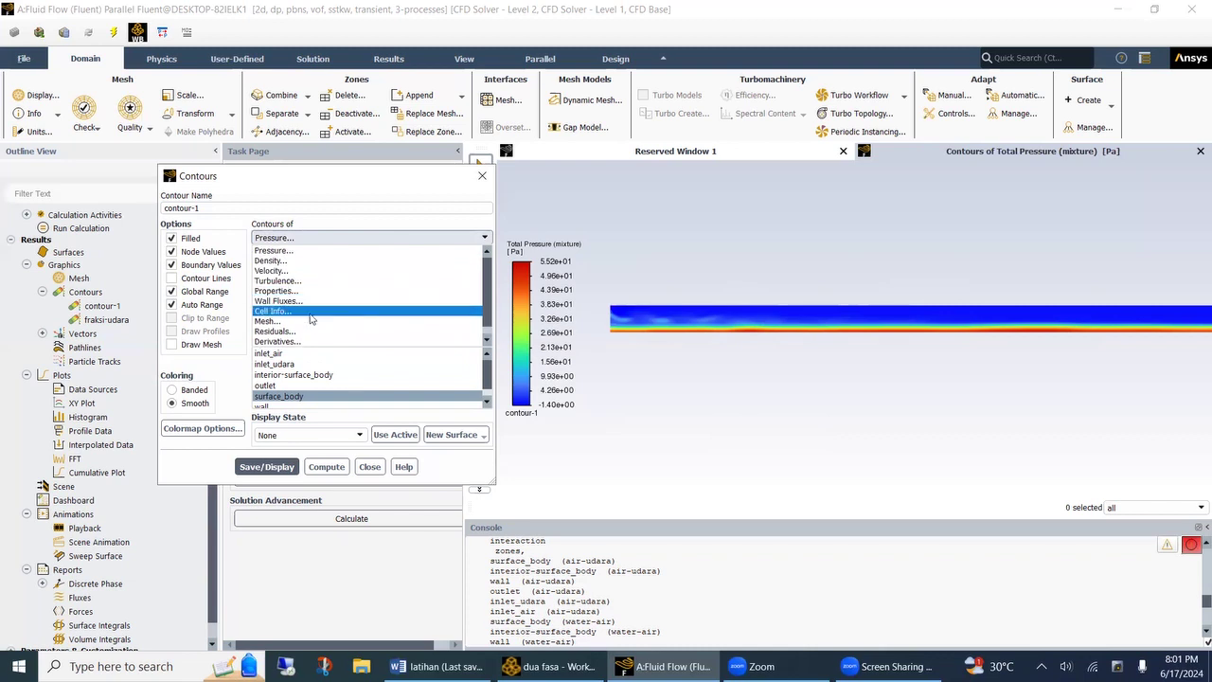
scroll(313, 322, down, 1)
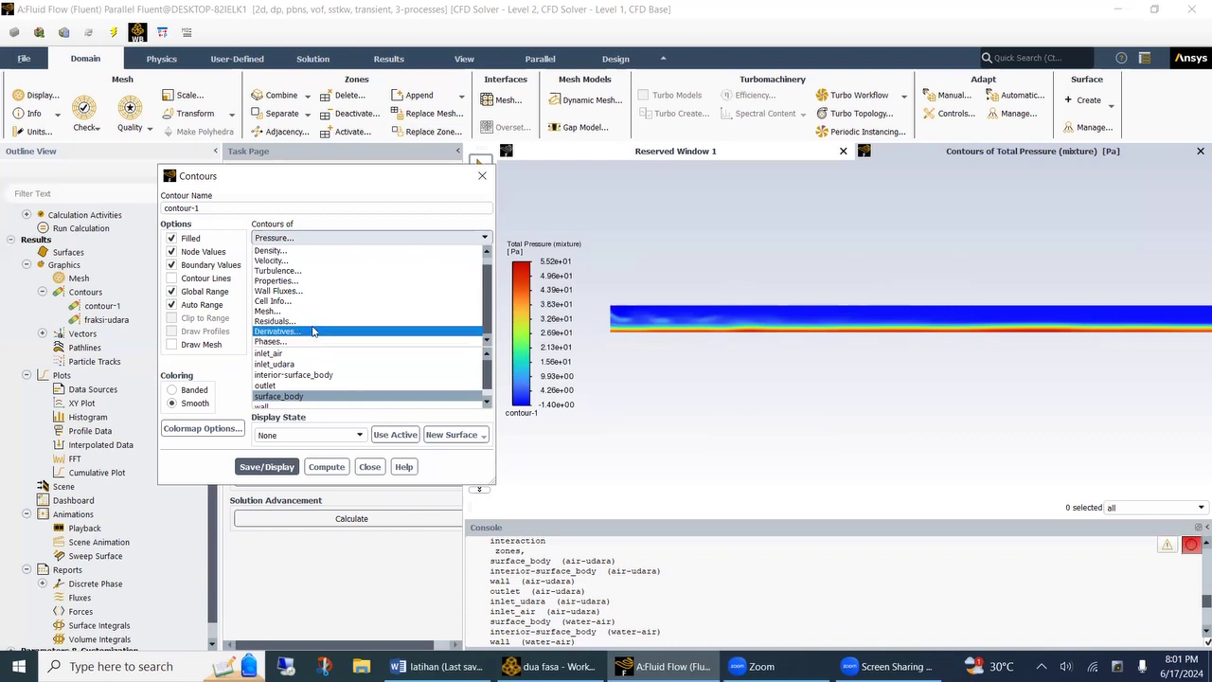
scroll(311, 325, up, 1)
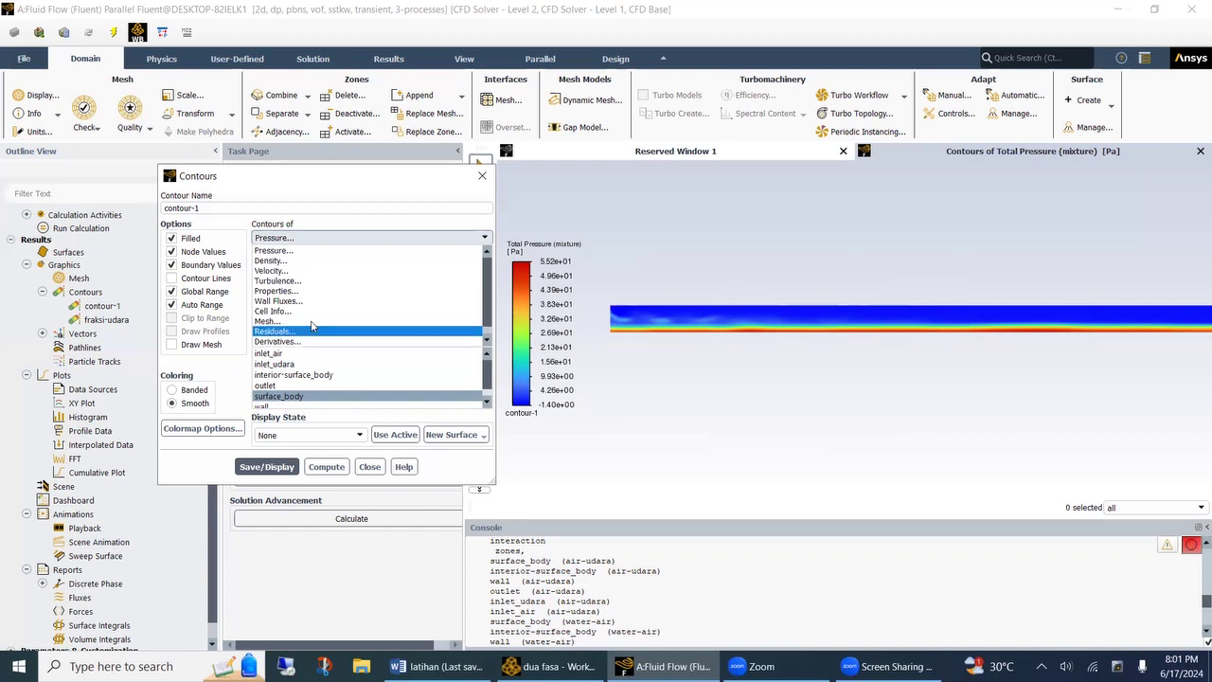
click(312, 260)
click(289, 465)
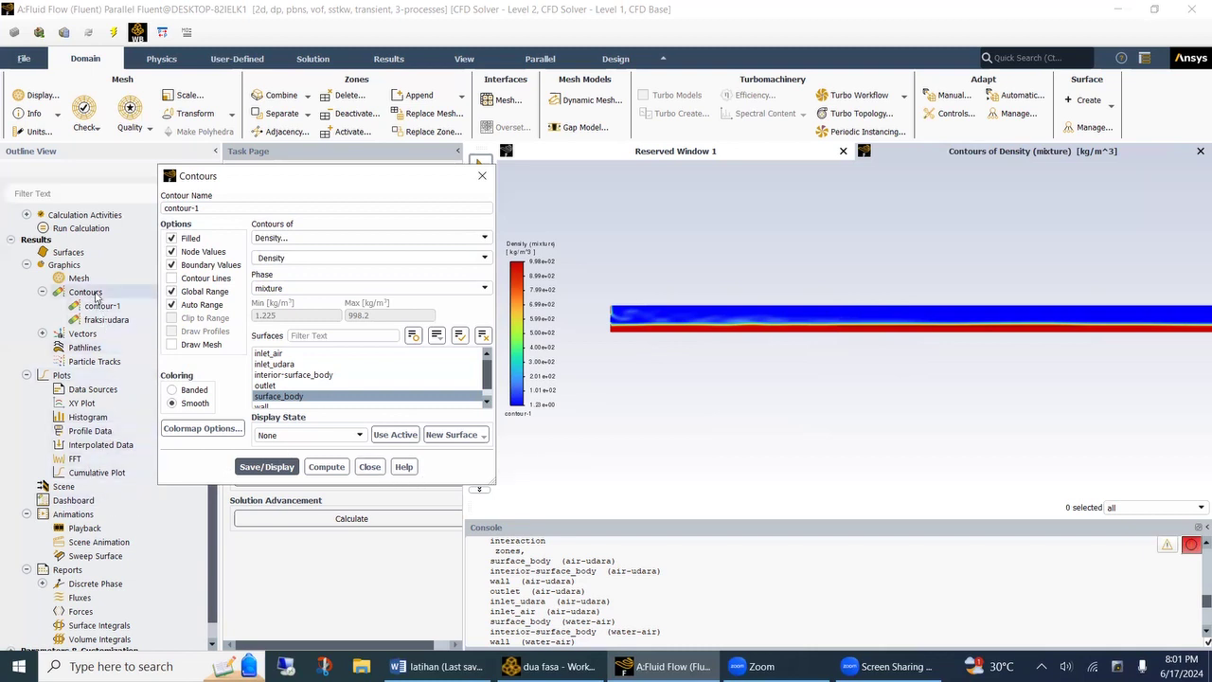
click(369, 467)
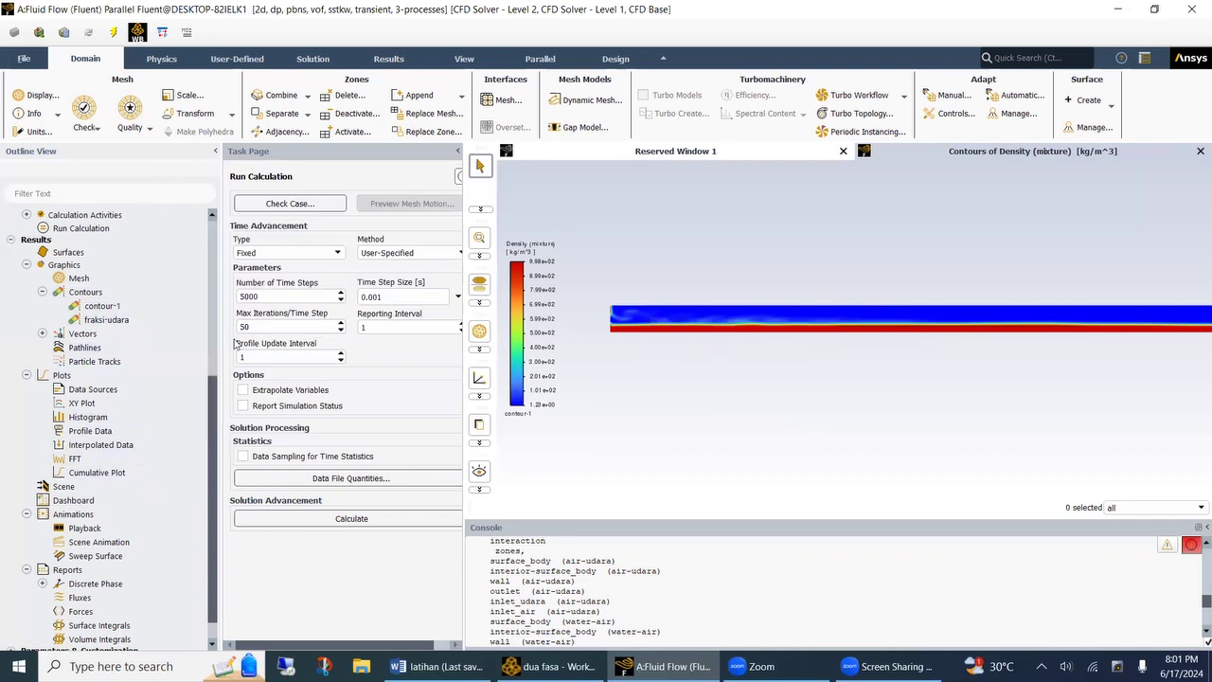
Step: Create a velocity vector plot of the mixture on surface_body, colored by velocity magnitude, and inspect the inlet region
double_click(83, 335)
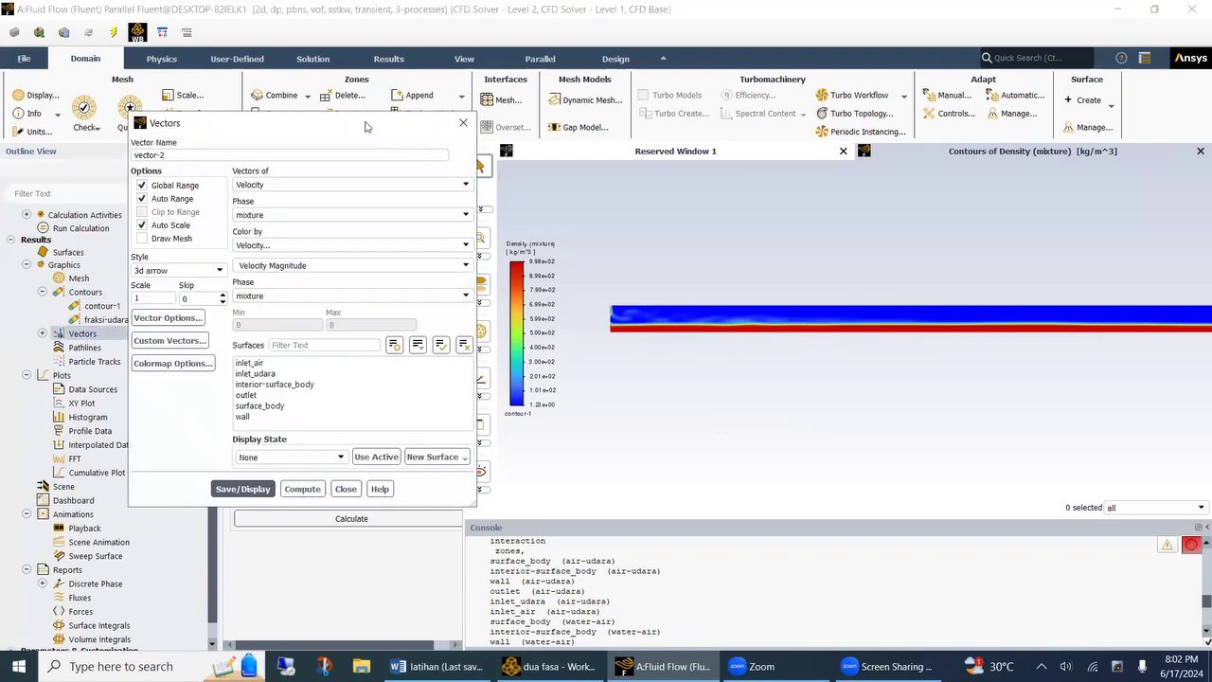
drag(367, 127, 352, 154)
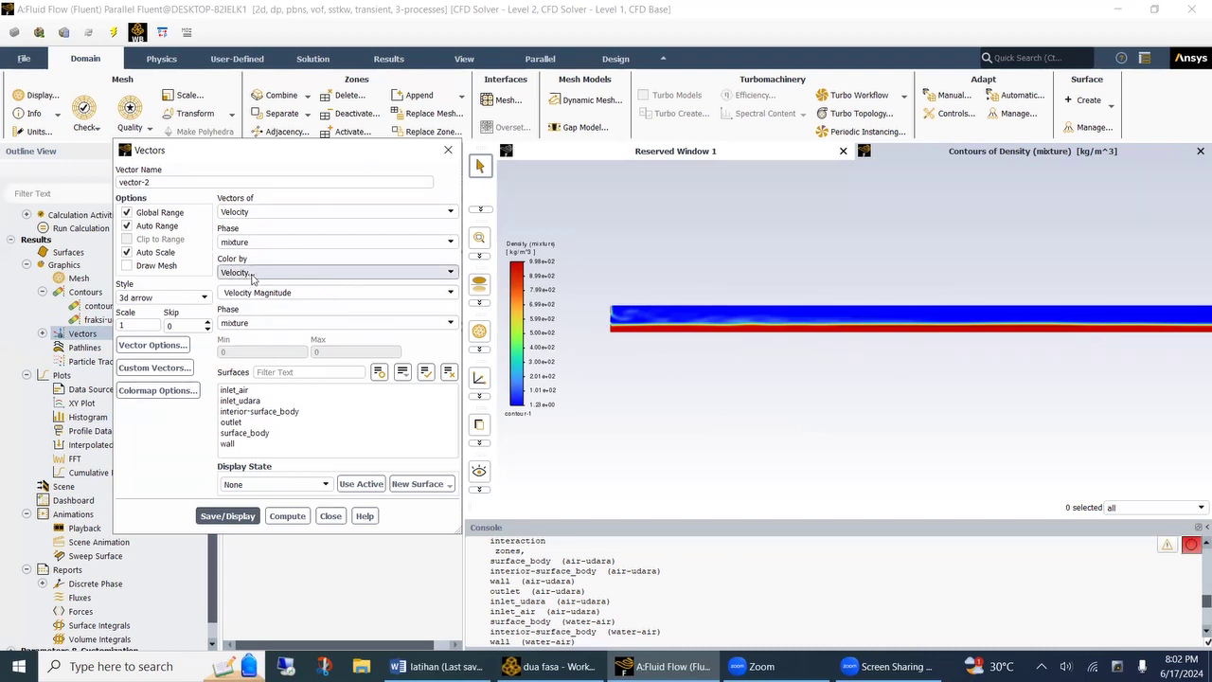
click(251, 433)
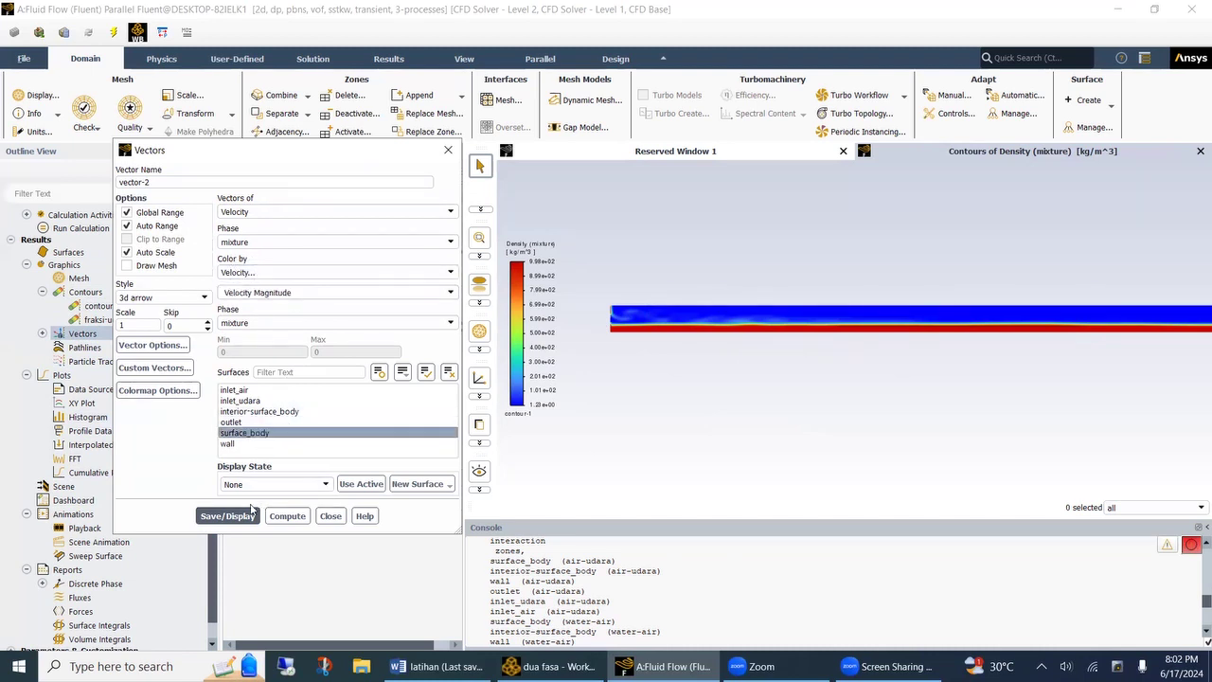
click(250, 514)
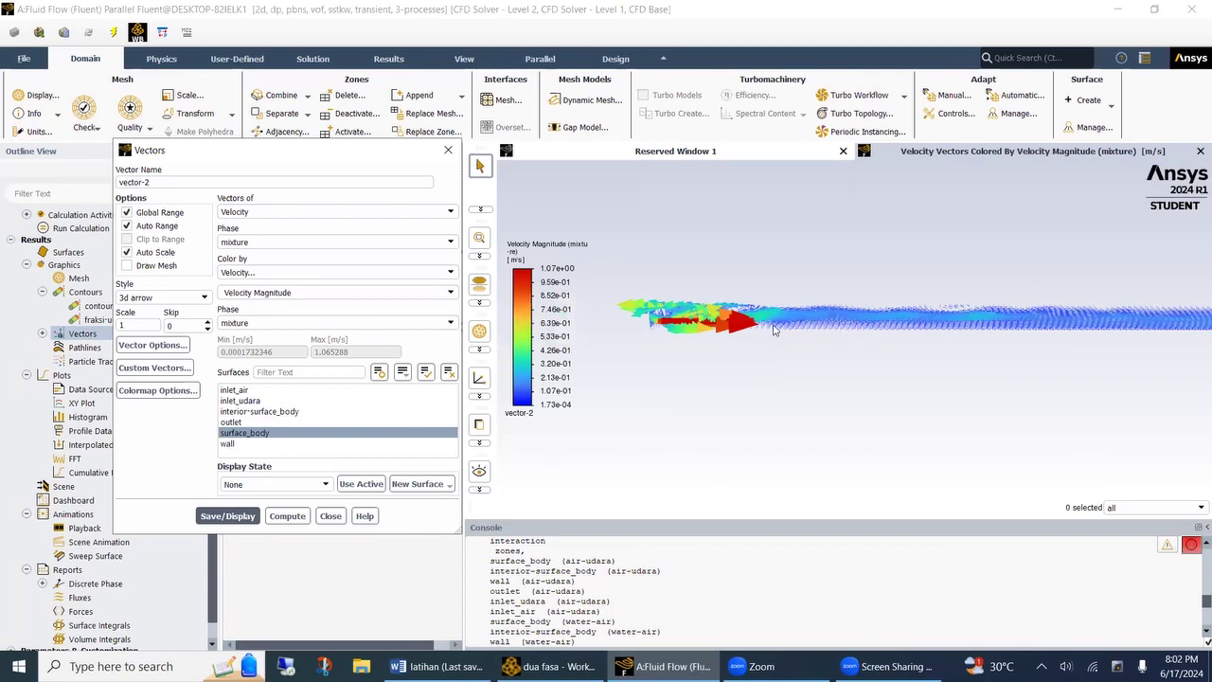
scroll(772, 329, up, 5)
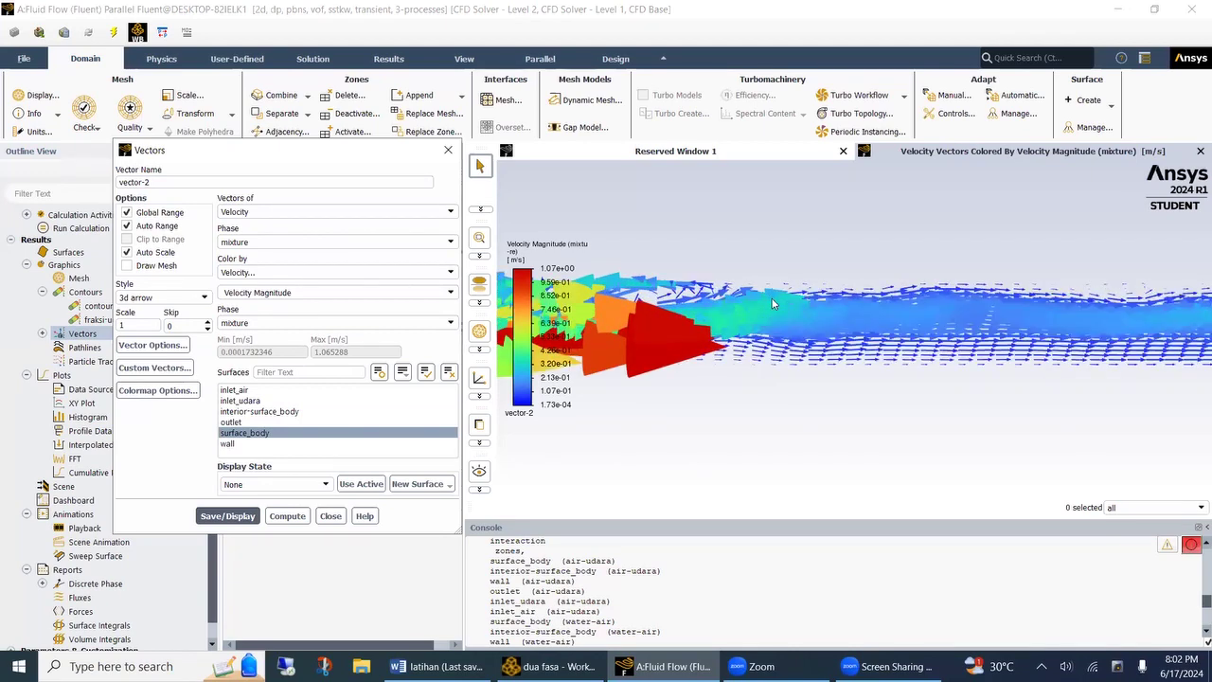
scroll(773, 303, down, 5)
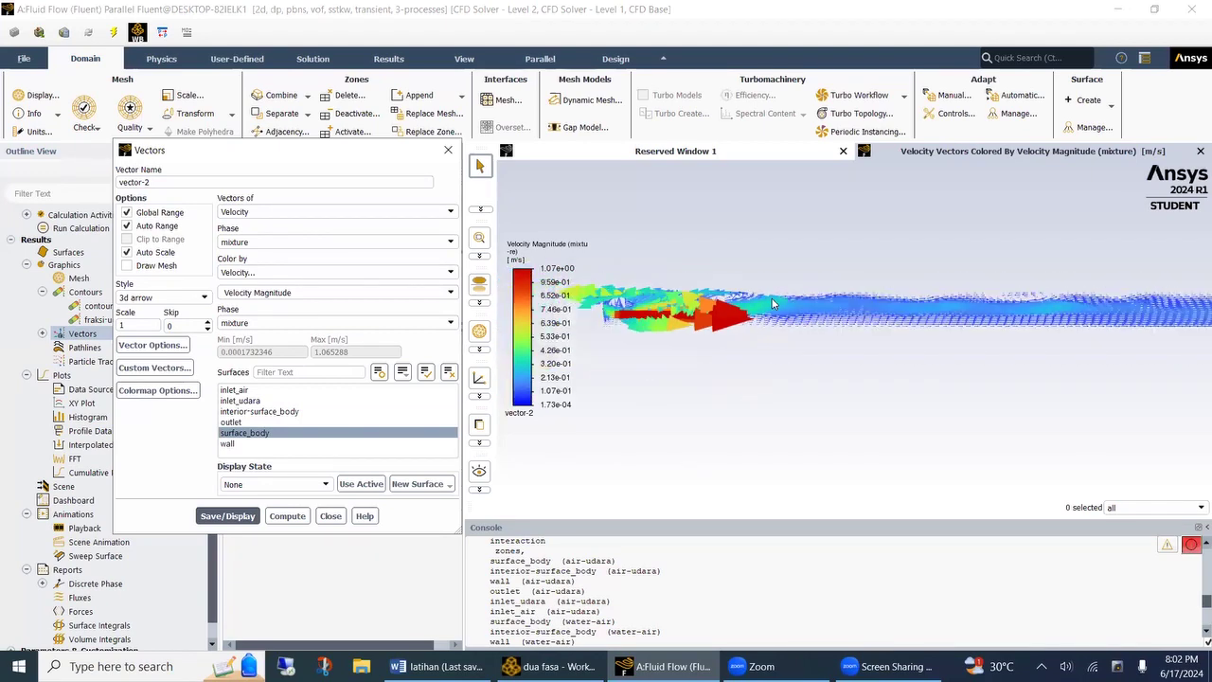
scroll(773, 303, down, 1)
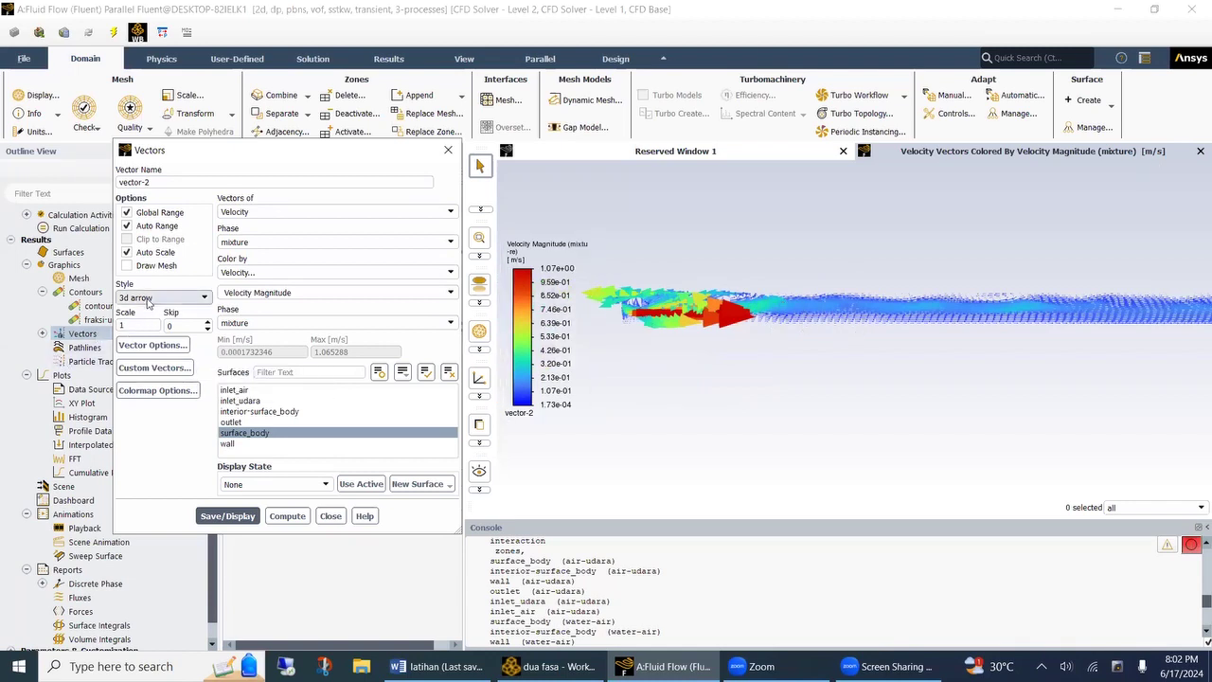
Step: Change the velocity vector style to filled-arrow and redisplay the plot
click(148, 299)
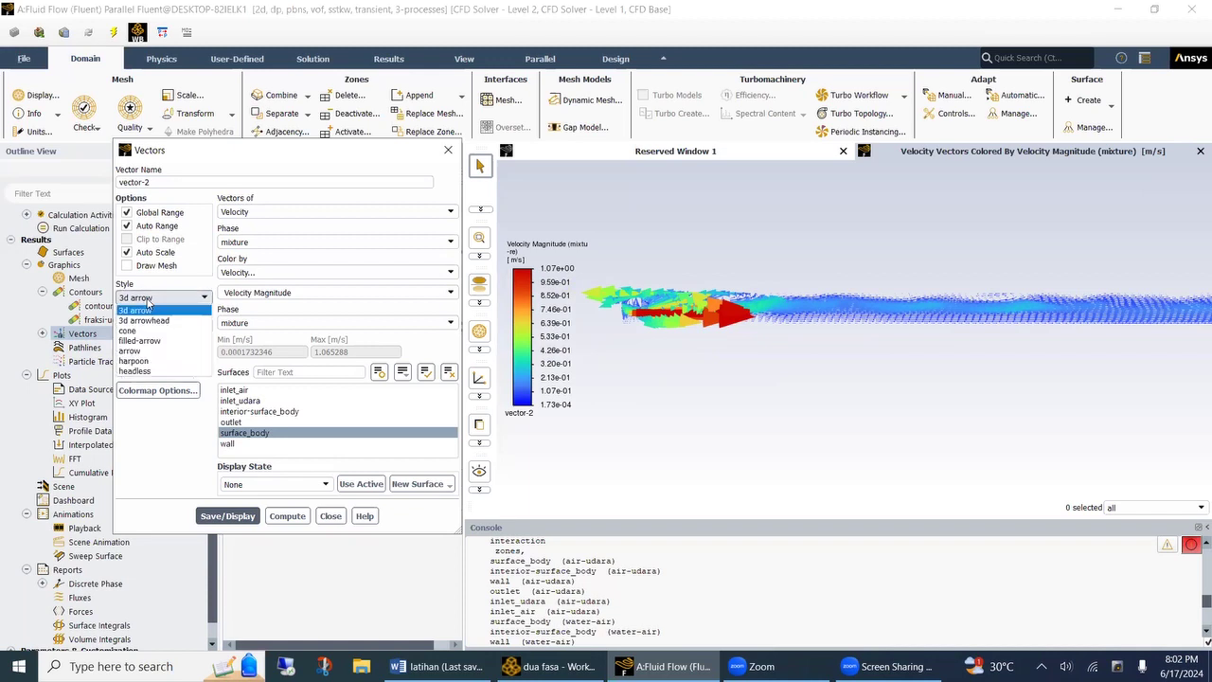
click(149, 342)
click(231, 516)
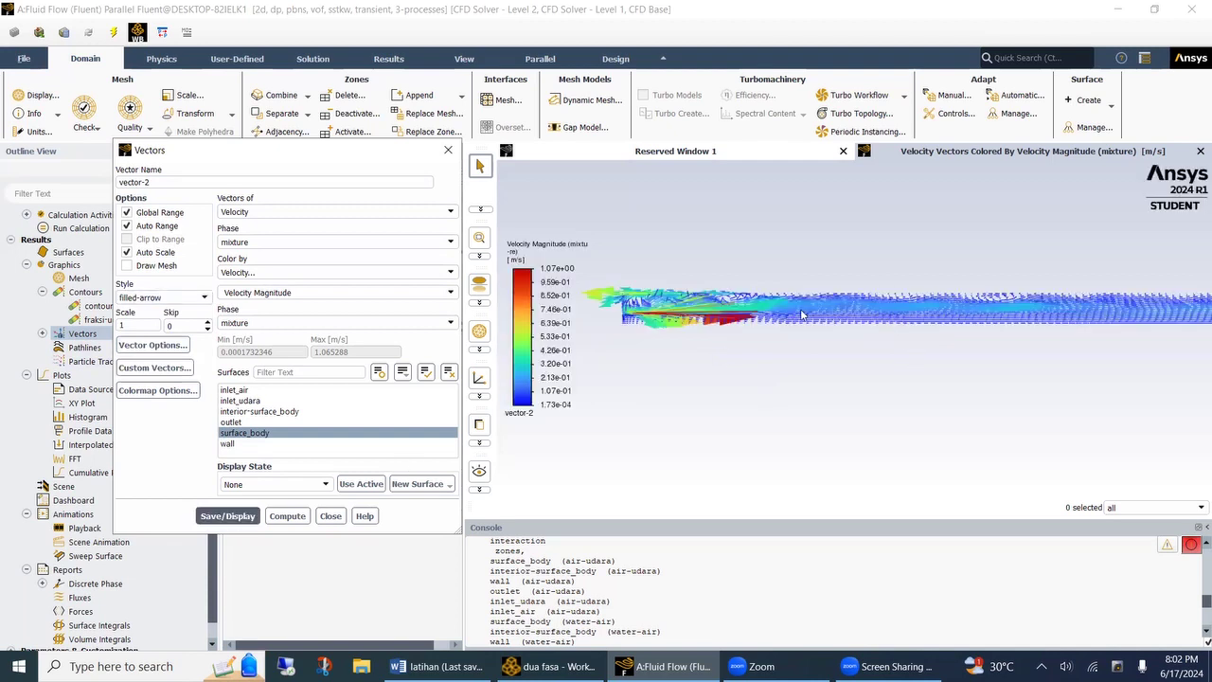
Step: Set the vector scale to 0.5, redisplay the vectors and examine them near the inlet
double_click(120, 324)
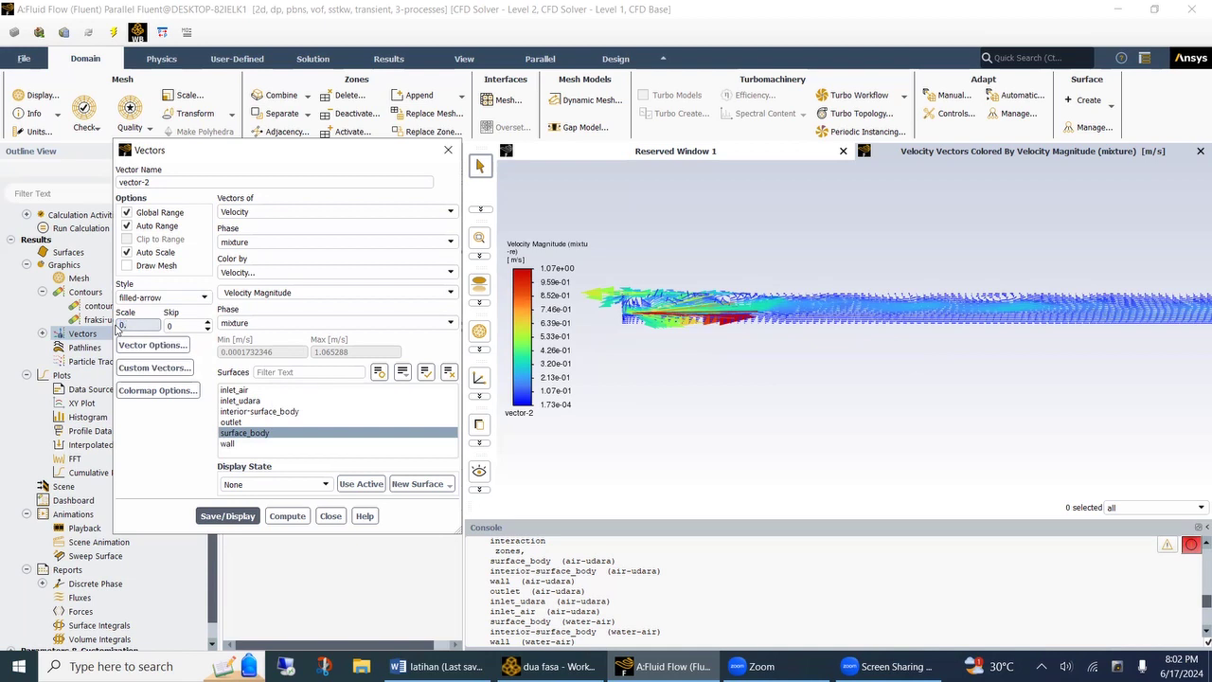
click(237, 517)
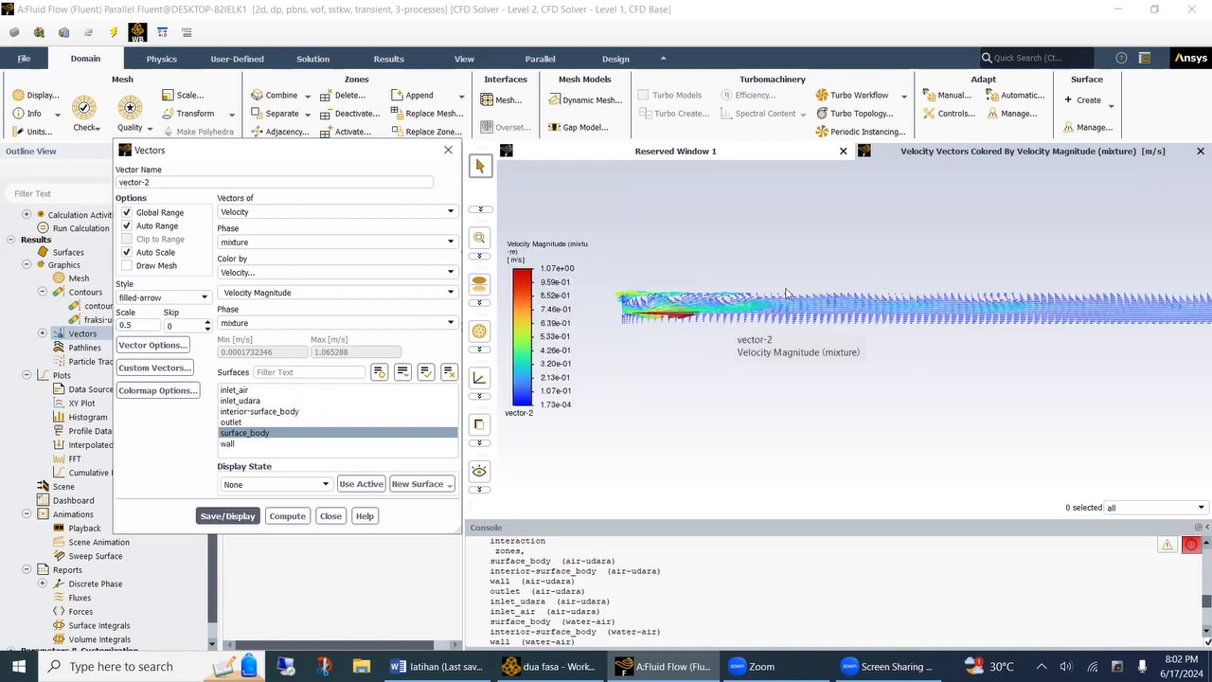
scroll(696, 310, up, 5)
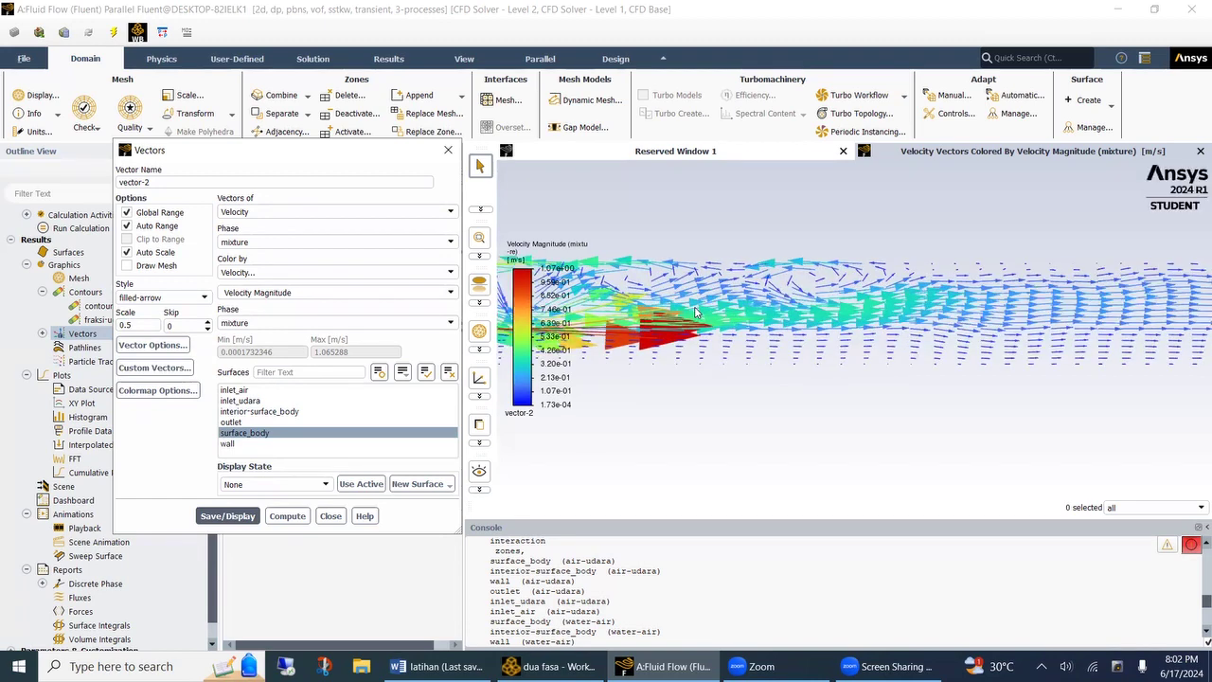
scroll(696, 313, down, 3)
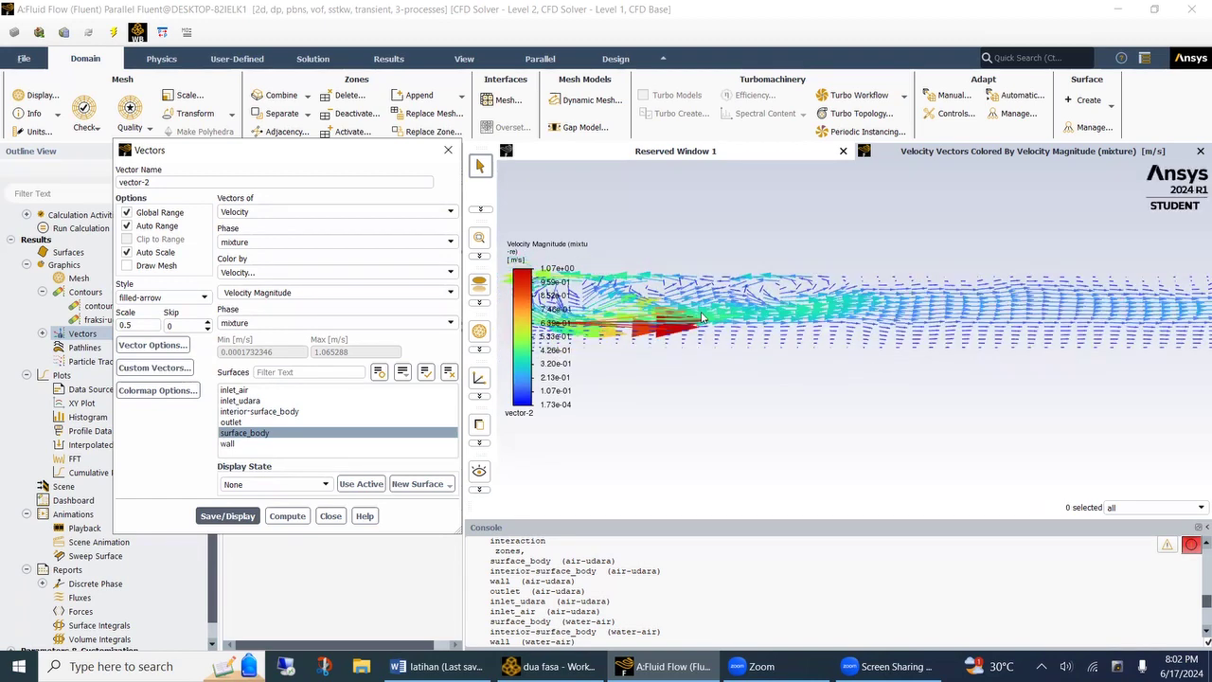
Step: Set the vector scale to 0.2, redisplay the vectors and examine the recirculation near the inlet
click(130, 327)
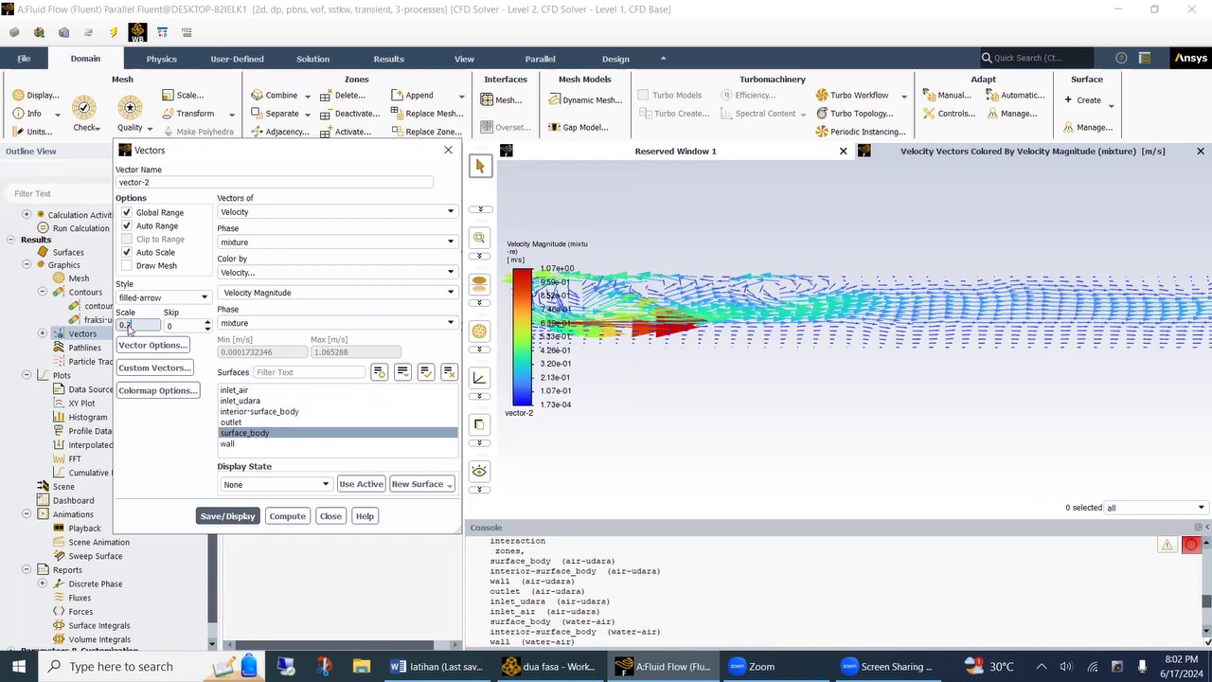
click(227, 515)
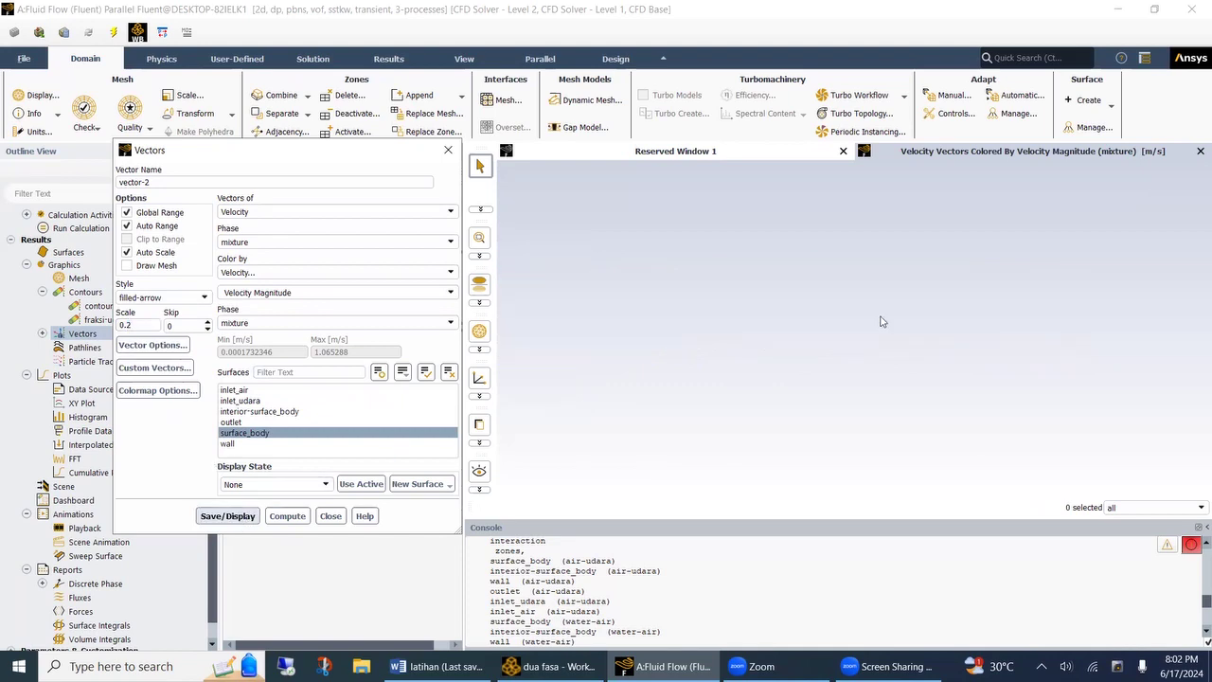
scroll(899, 346, up, 3)
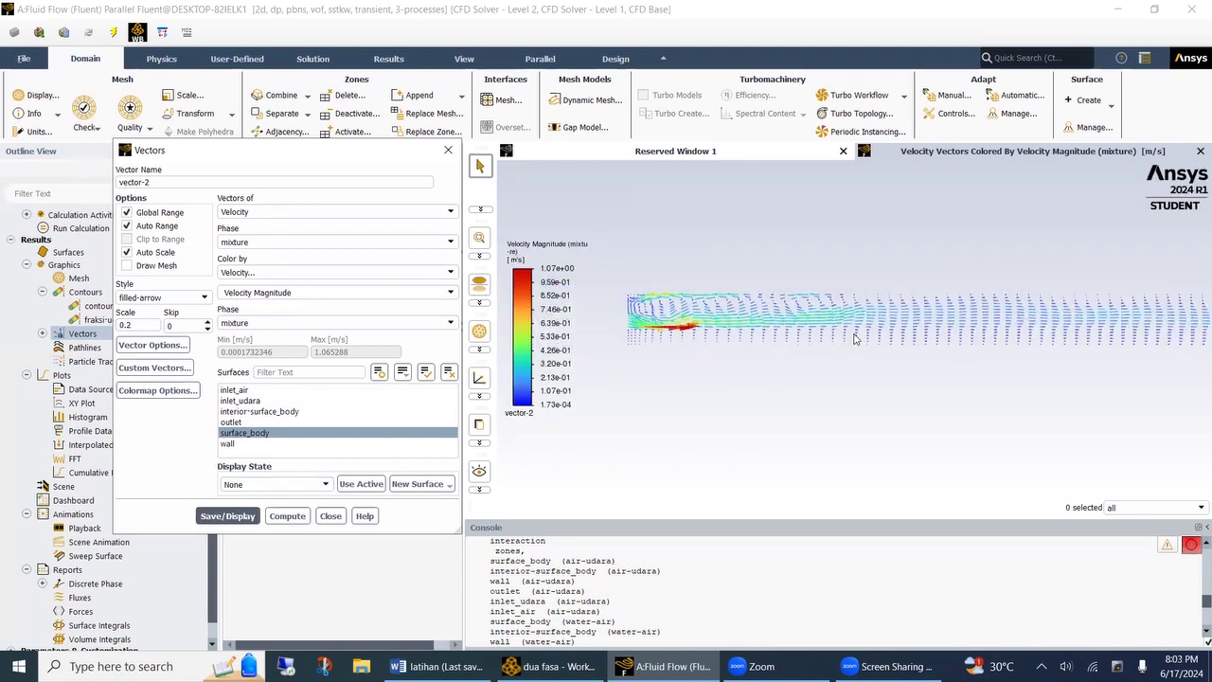
scroll(896, 331, down, 4)
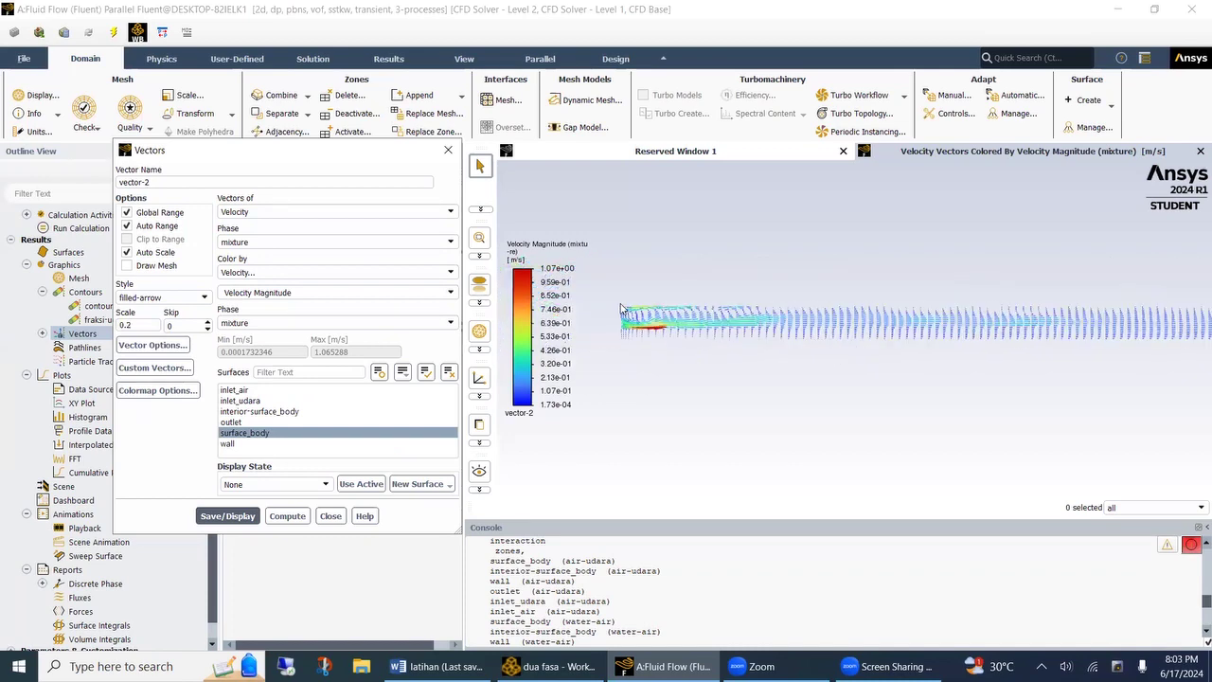
scroll(652, 377, up, 3)
scroll(646, 377, up, 2)
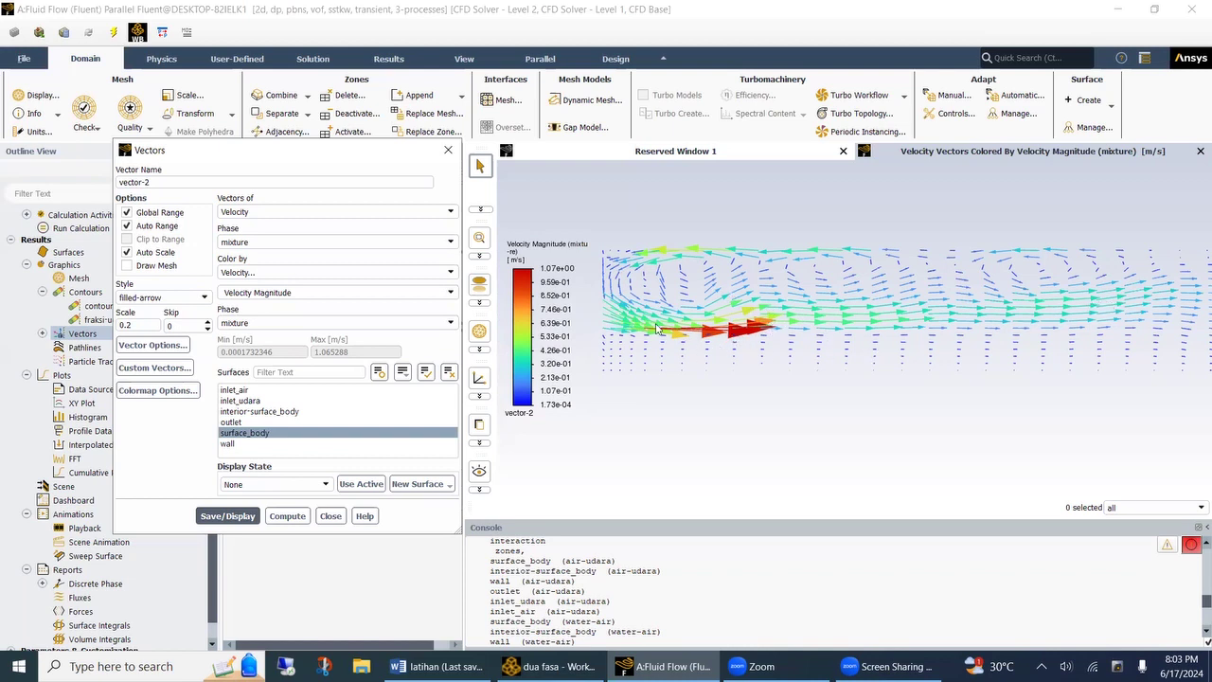
Step: Color the velocity vectors by the air-udara volume fraction, display them and inspect the flow along the channel
click(298, 274)
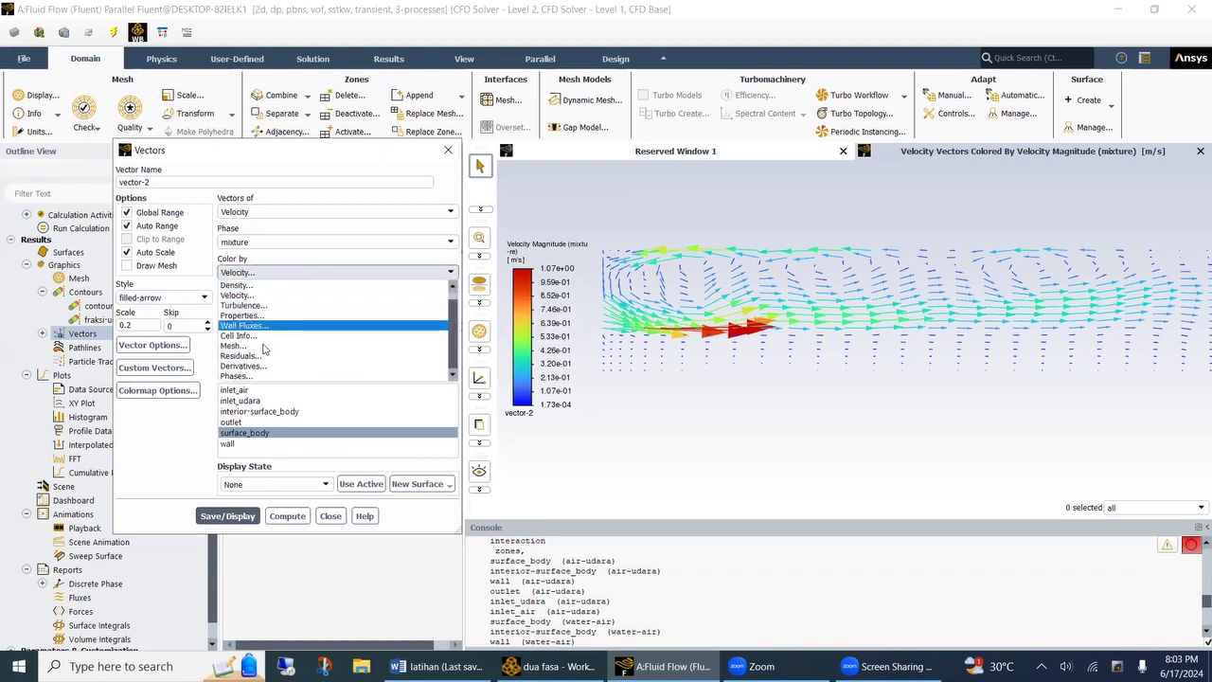
click(250, 376)
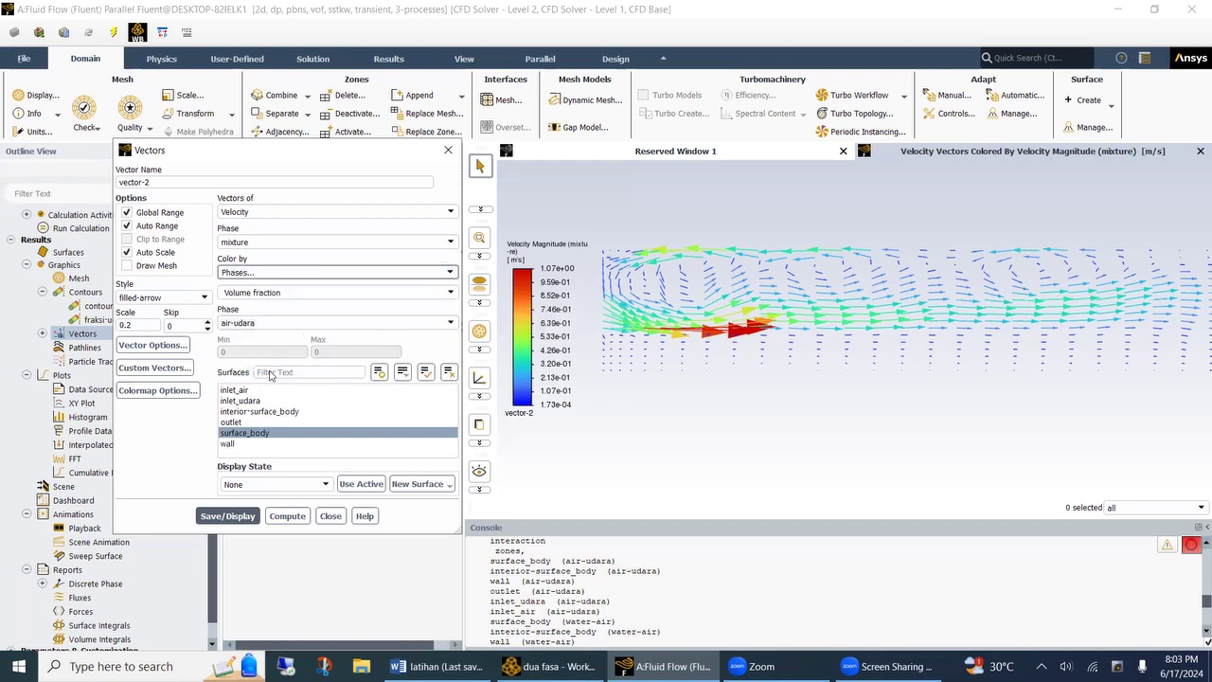
click(227, 517)
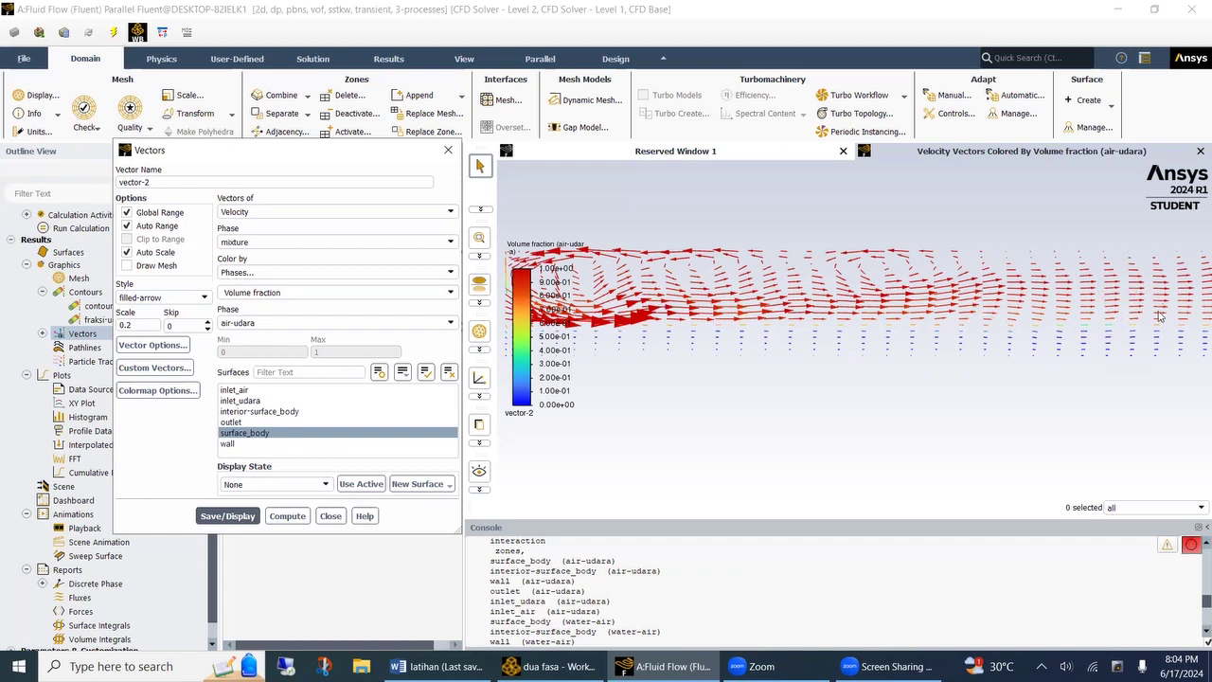
scroll(819, 298, down, 4)
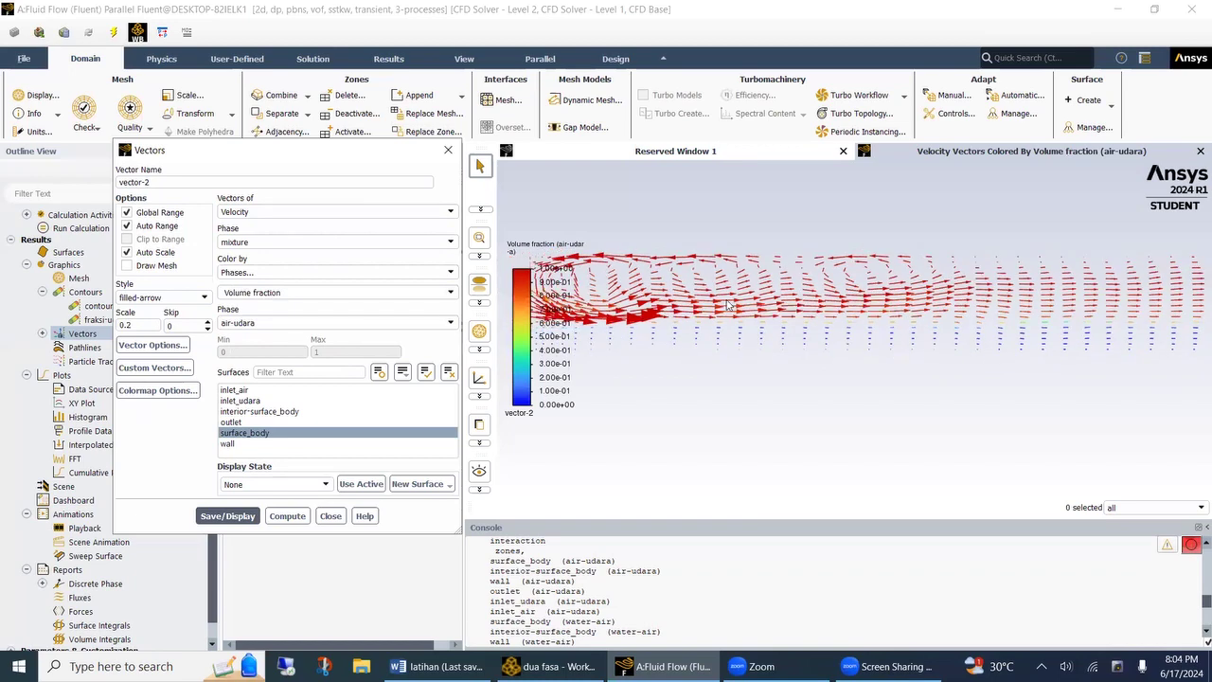
scroll(1055, 298, up, 3)
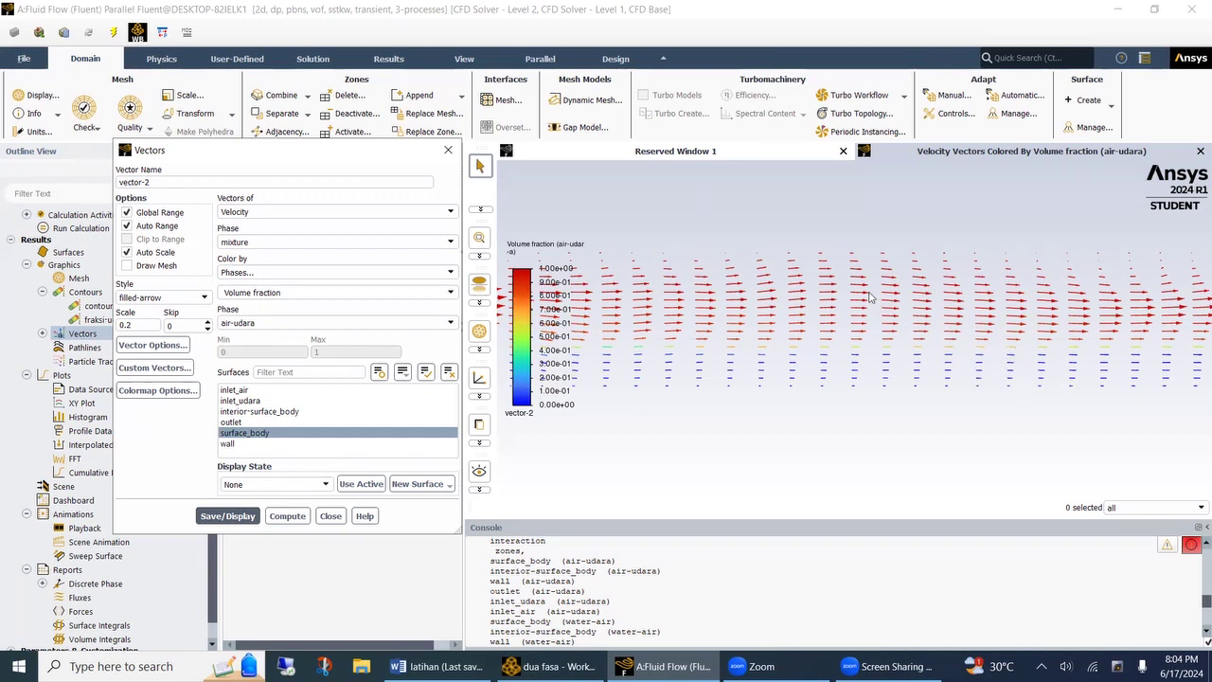
scroll(870, 297, down, 5)
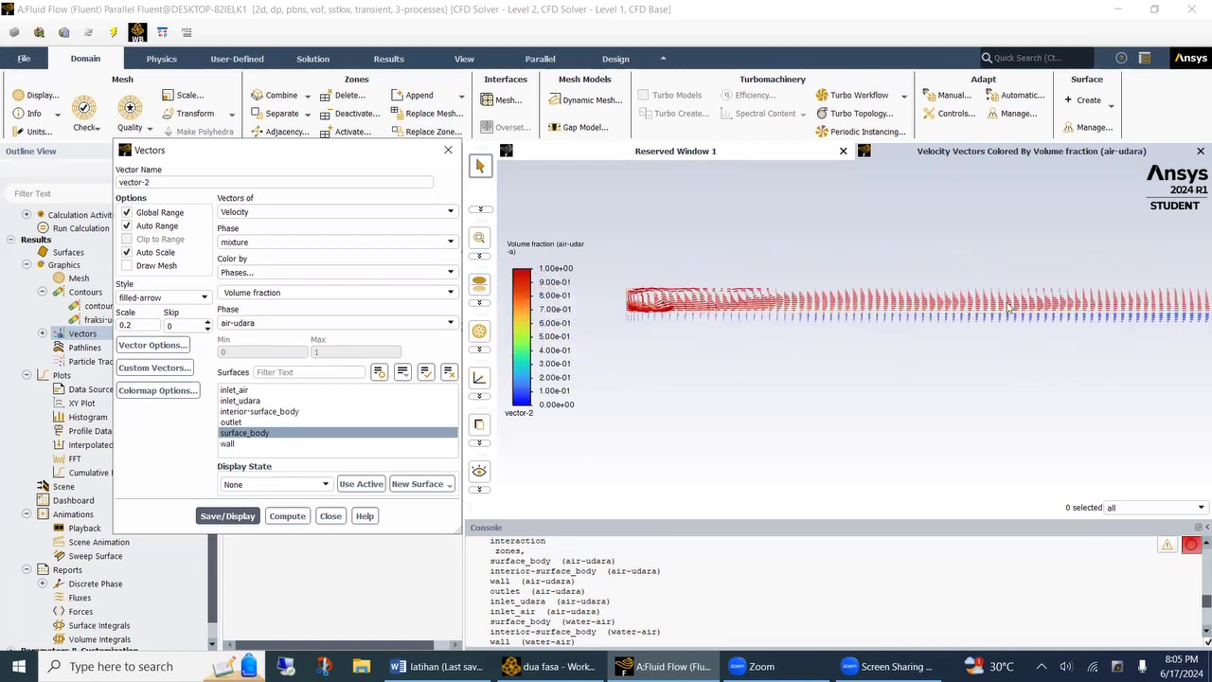
Step: Color the velocity vectors by the mixture's static pressure and redisplay them on surface_body
scroll(1009, 306, down, 4)
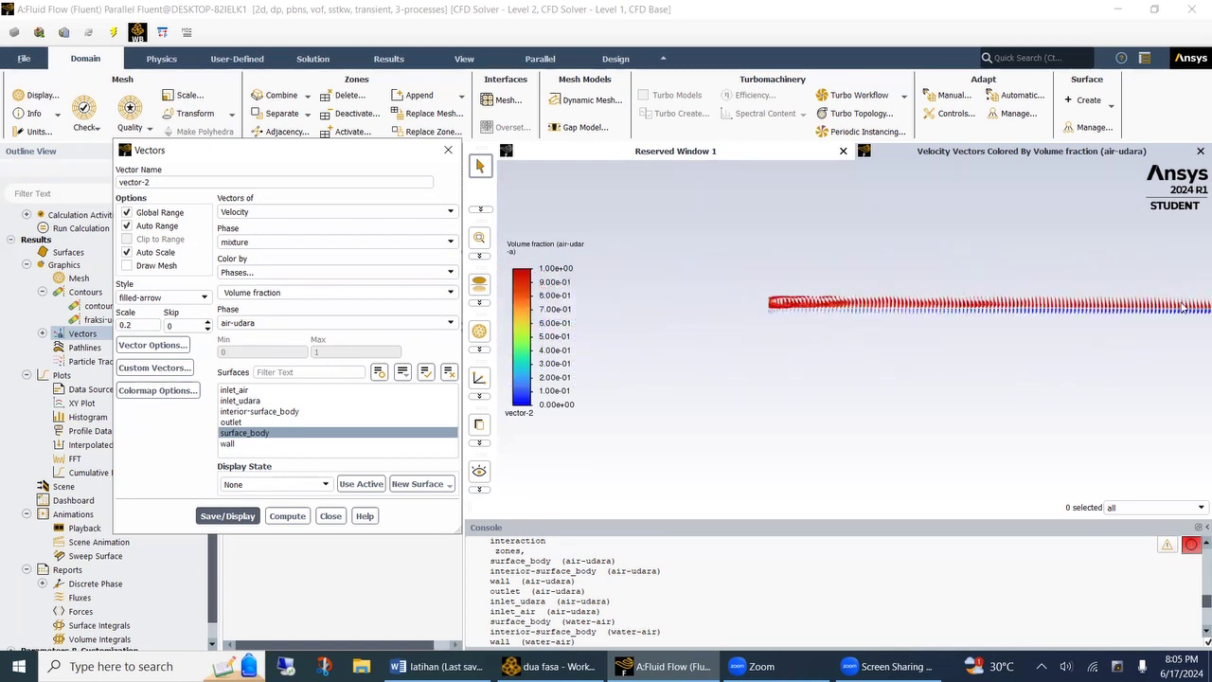
scroll(1179, 309, up, 6)
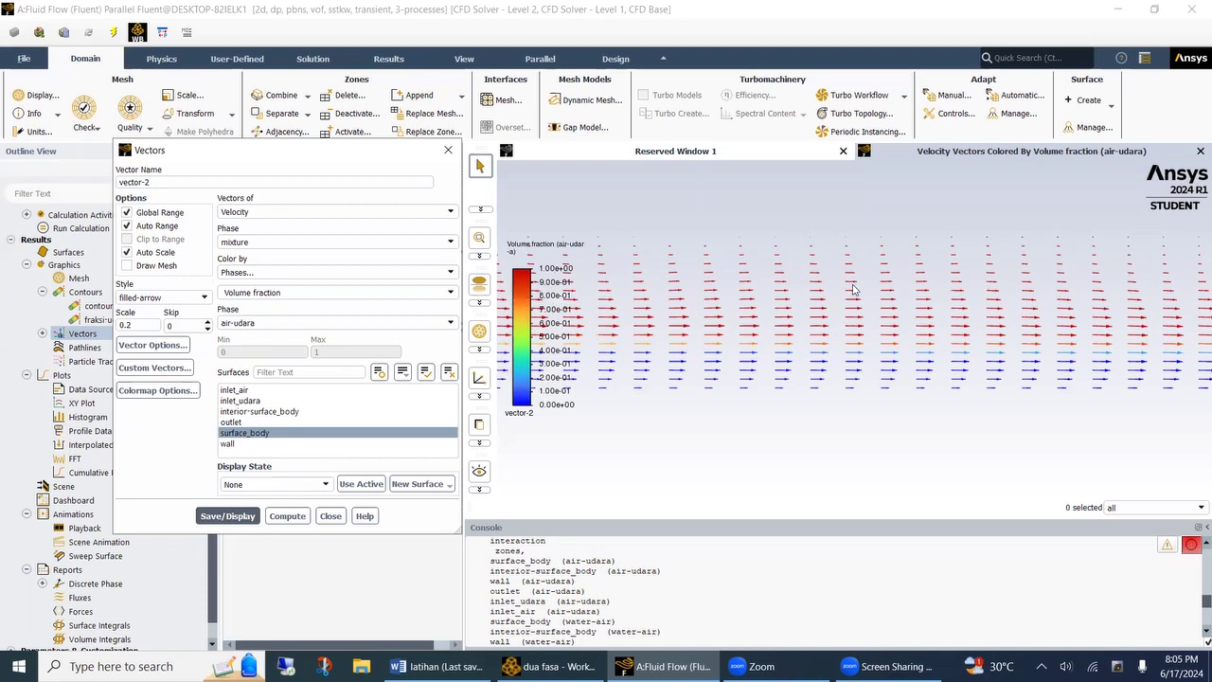
scroll(1091, 324, down, 2)
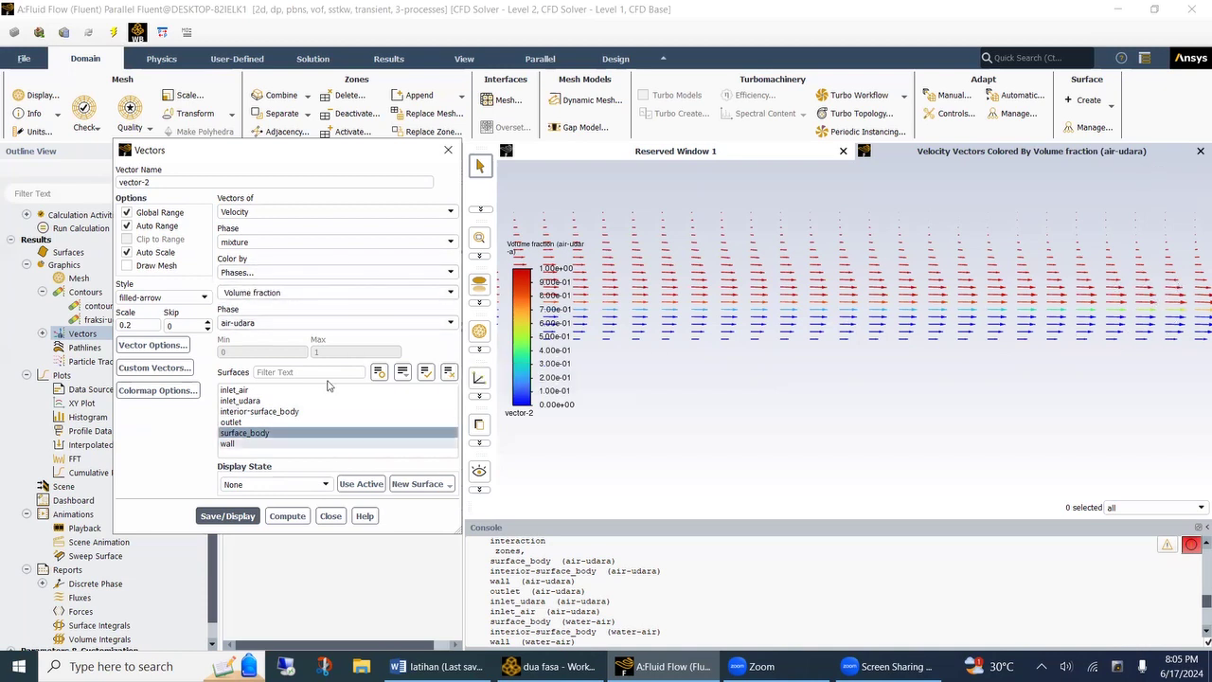
click(423, 243)
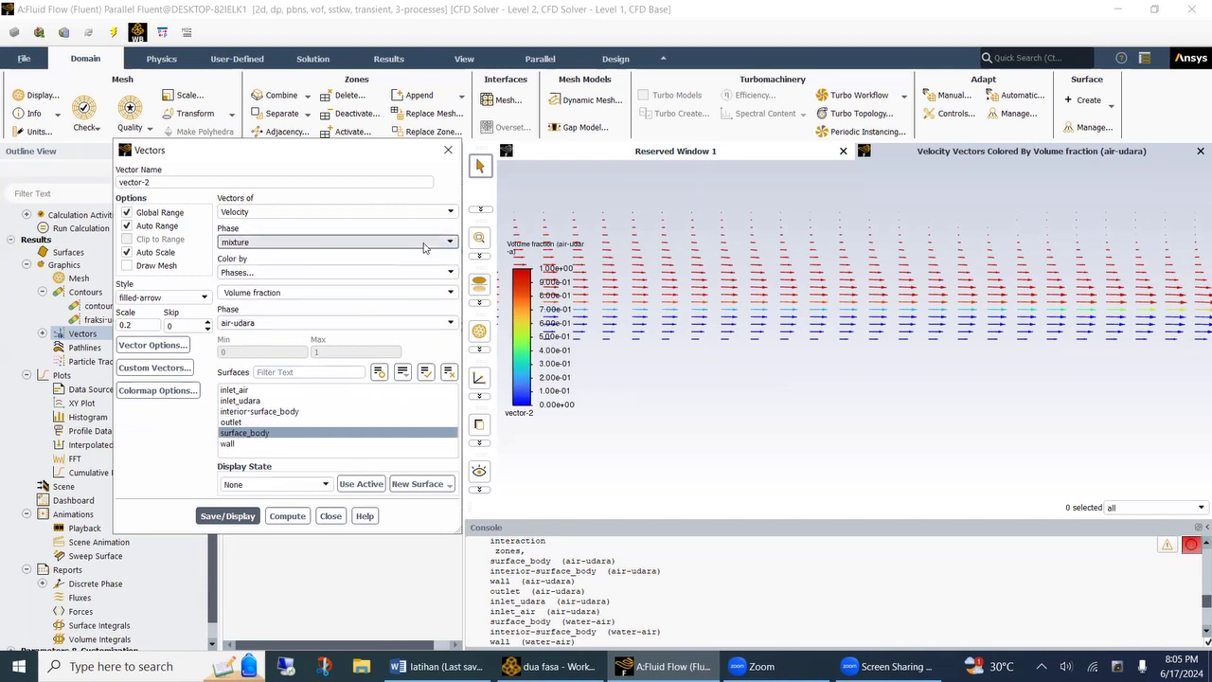
click(424, 243)
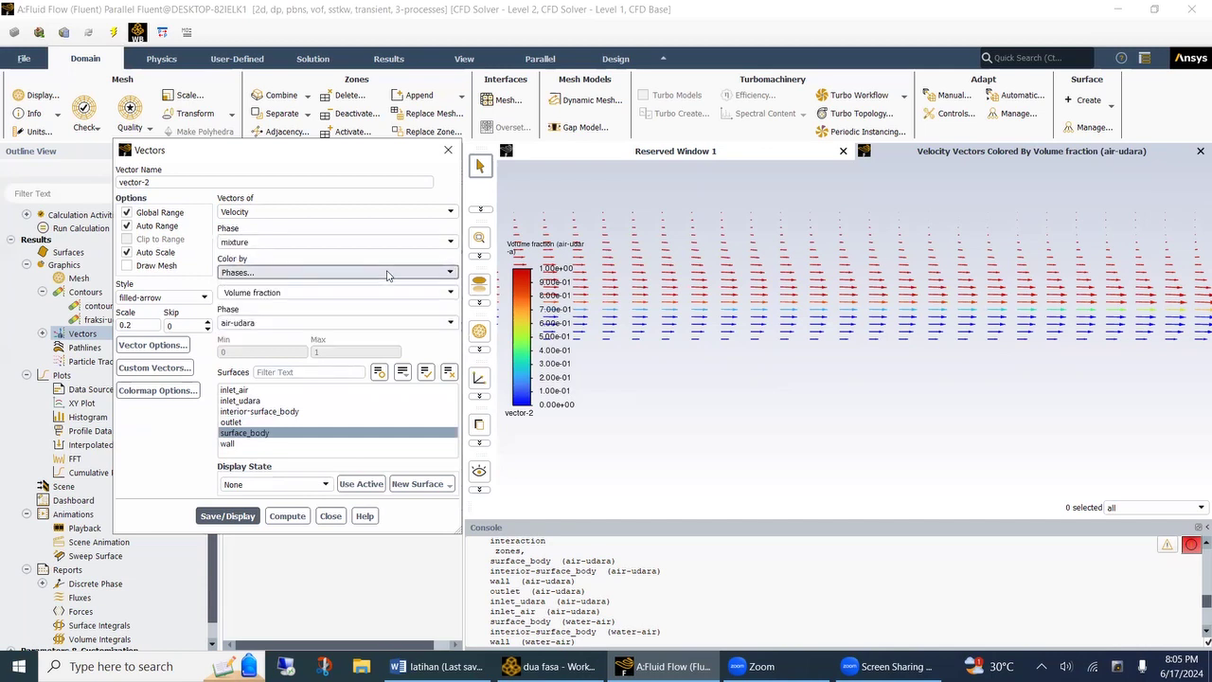
click(390, 273)
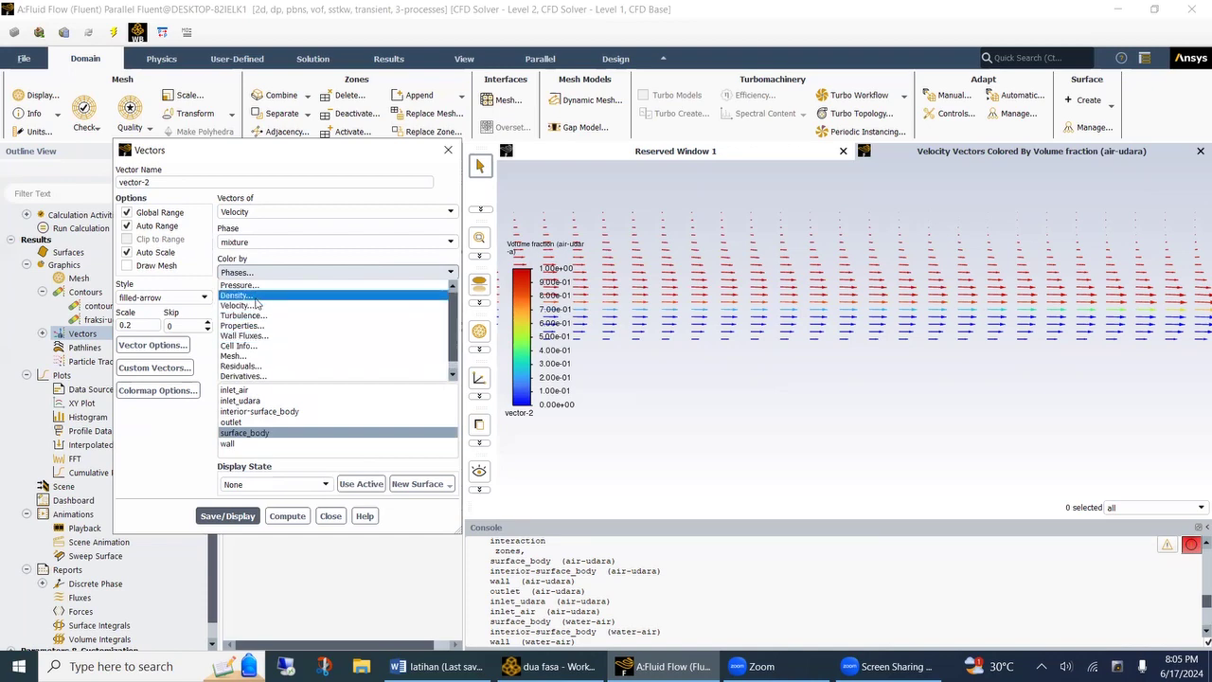
click(239, 285)
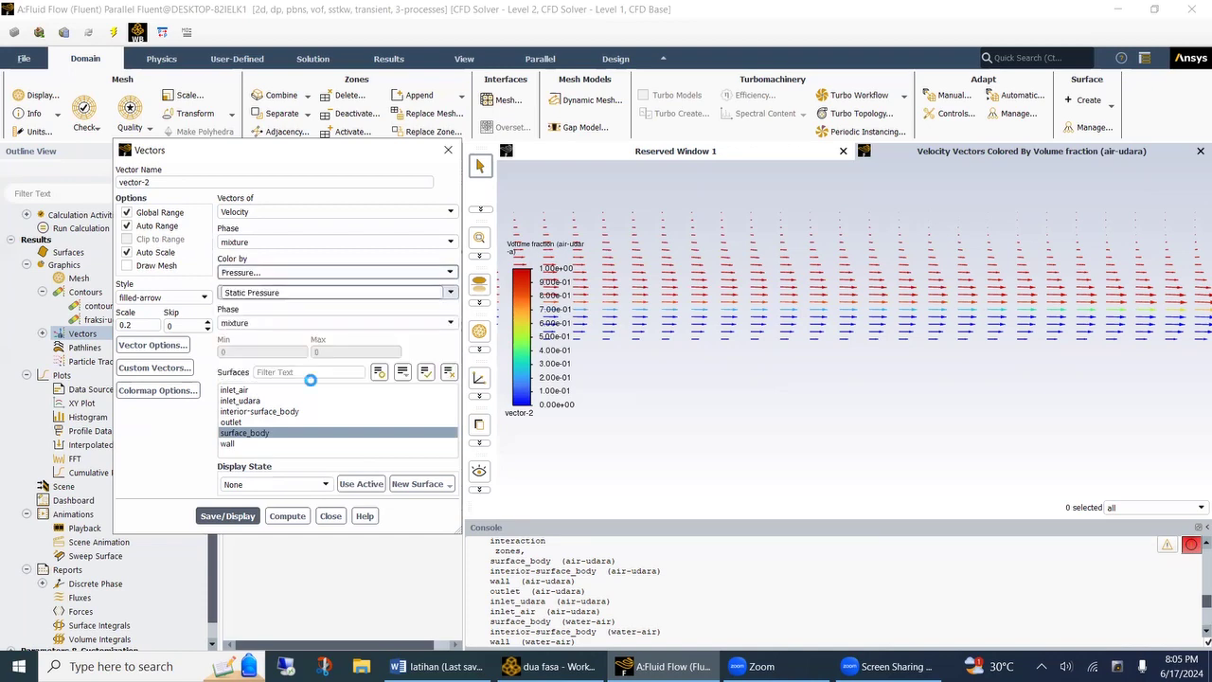
click(225, 515)
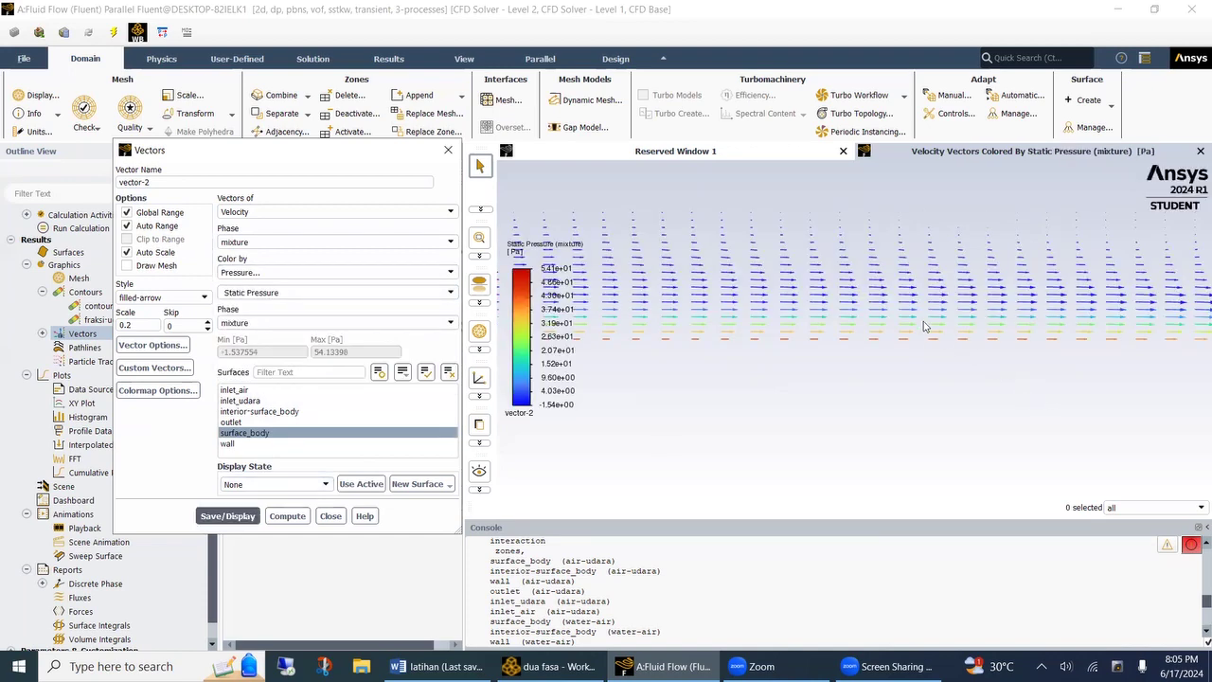
Step: Examine the pressure-colored velocity vectors along the downstream part of the channel and around its outlet end
scroll(909, 324, down, 3)
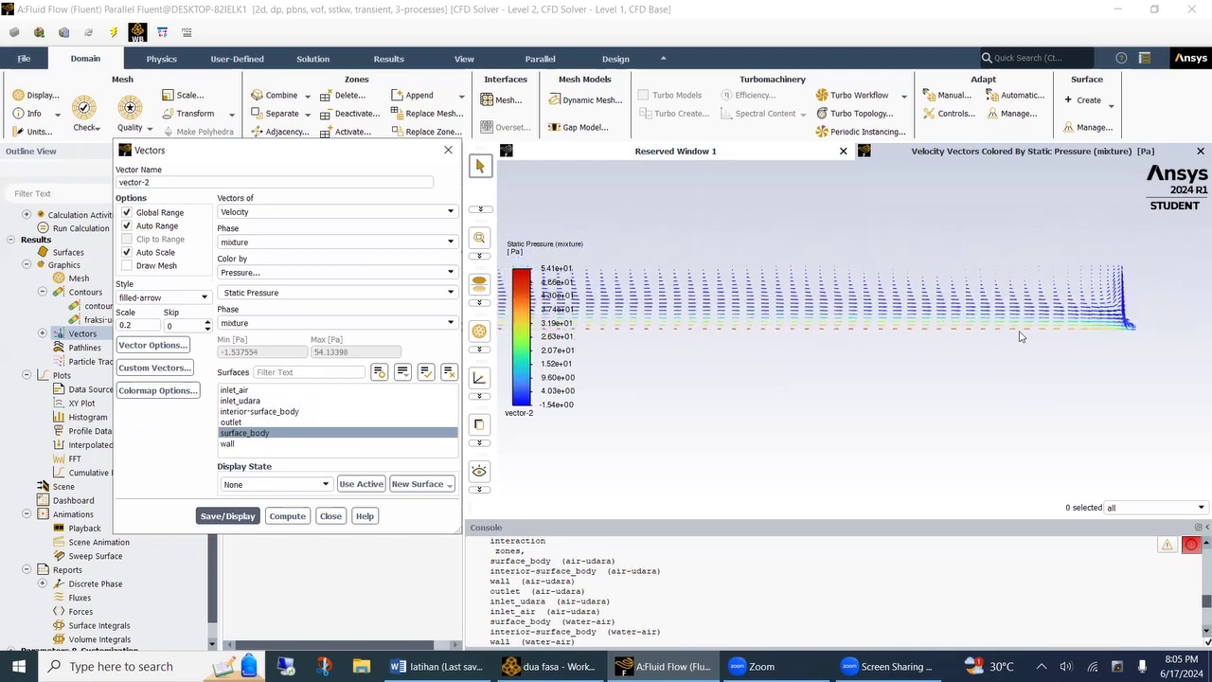
scroll(1020, 335, up, 5)
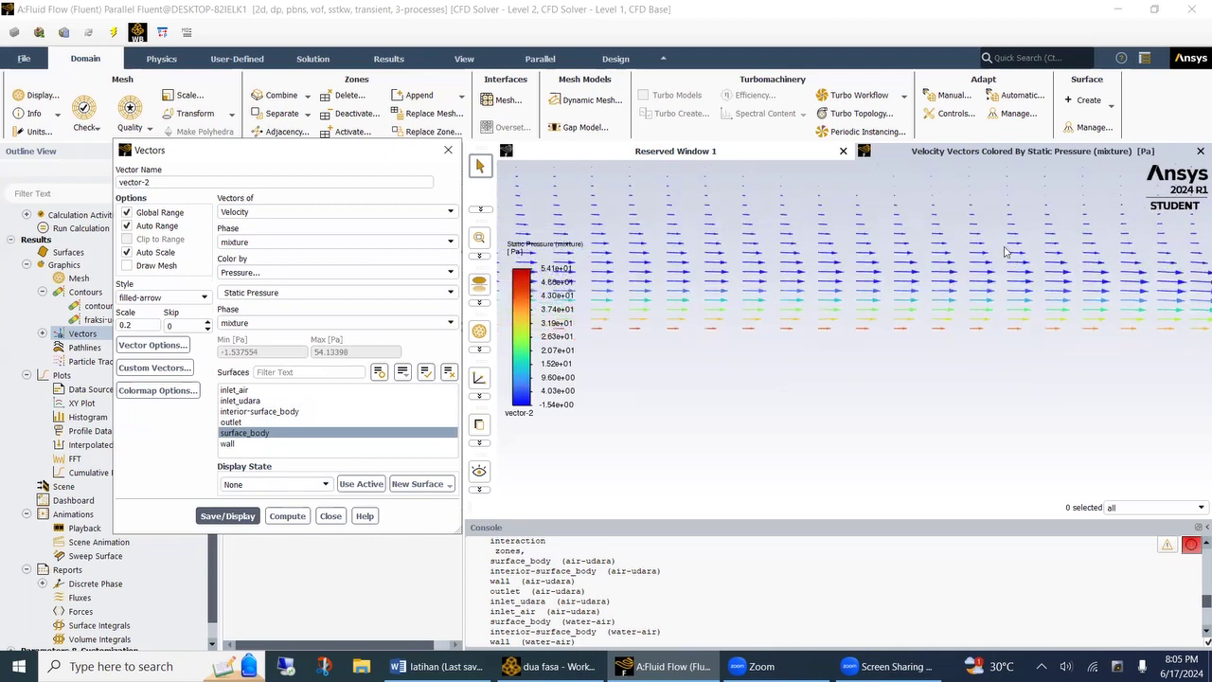
scroll(1005, 251, down, 1)
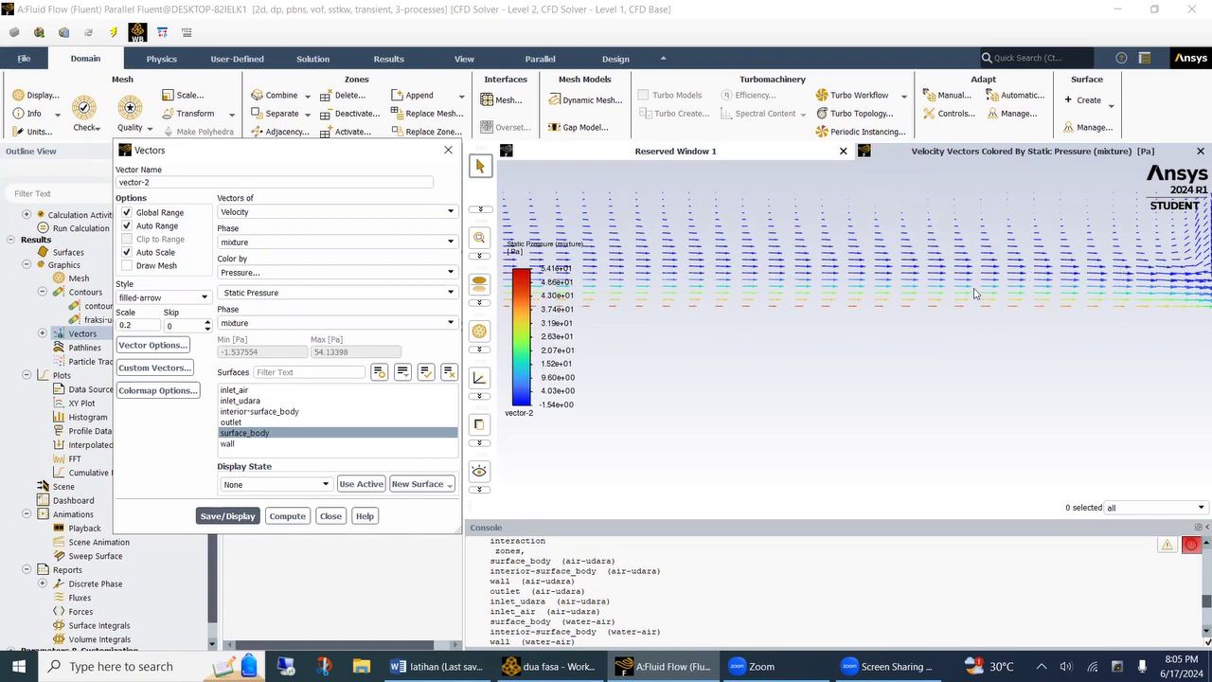
scroll(941, 295, down, 2)
scroll(1110, 257, up, 4)
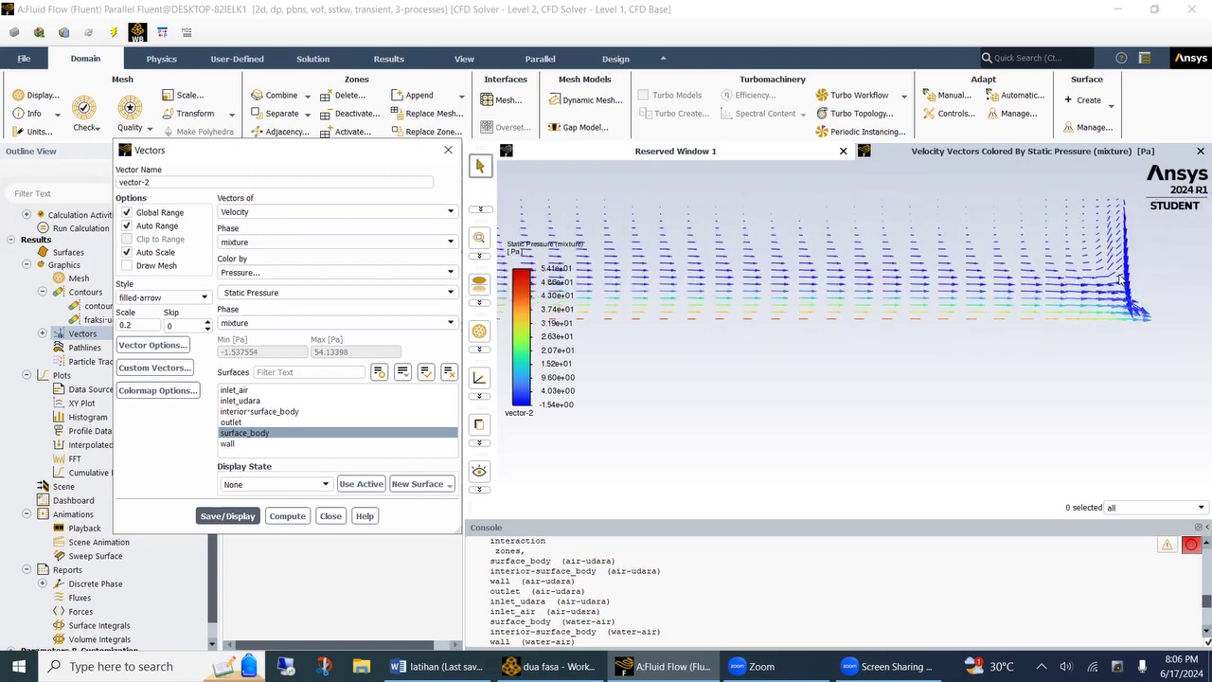
scroll(1079, 265, down, 3)
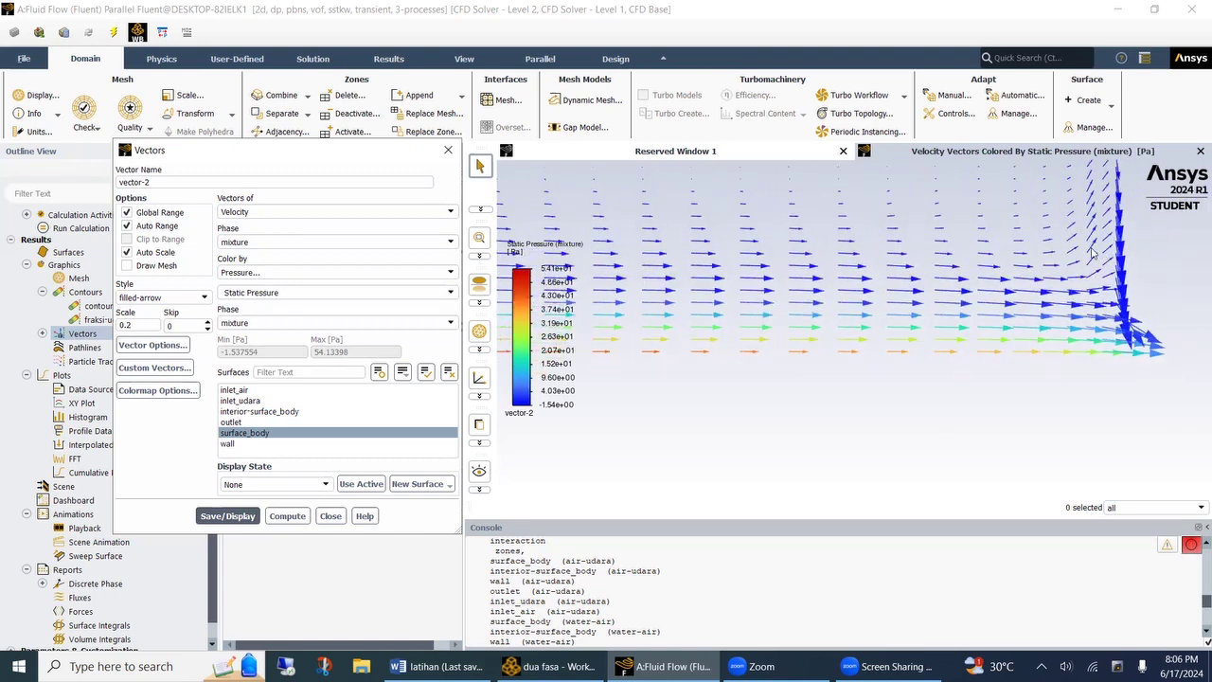
scroll(1056, 258, up, 1)
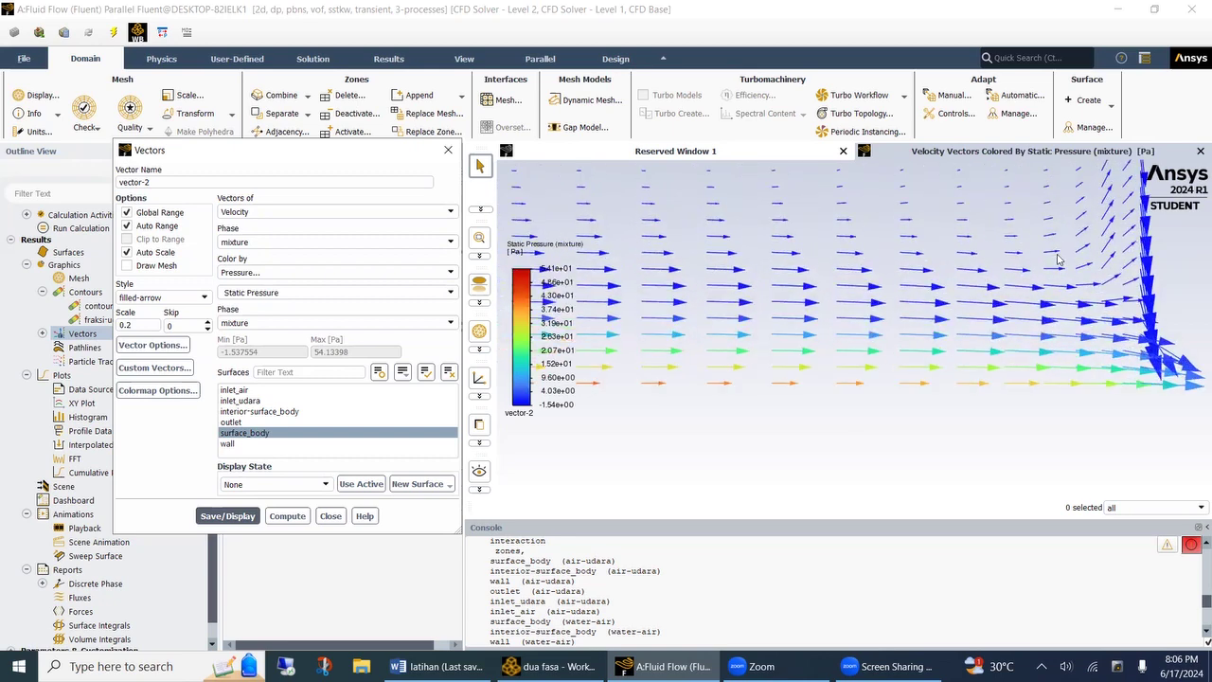
scroll(1056, 257, down, 1)
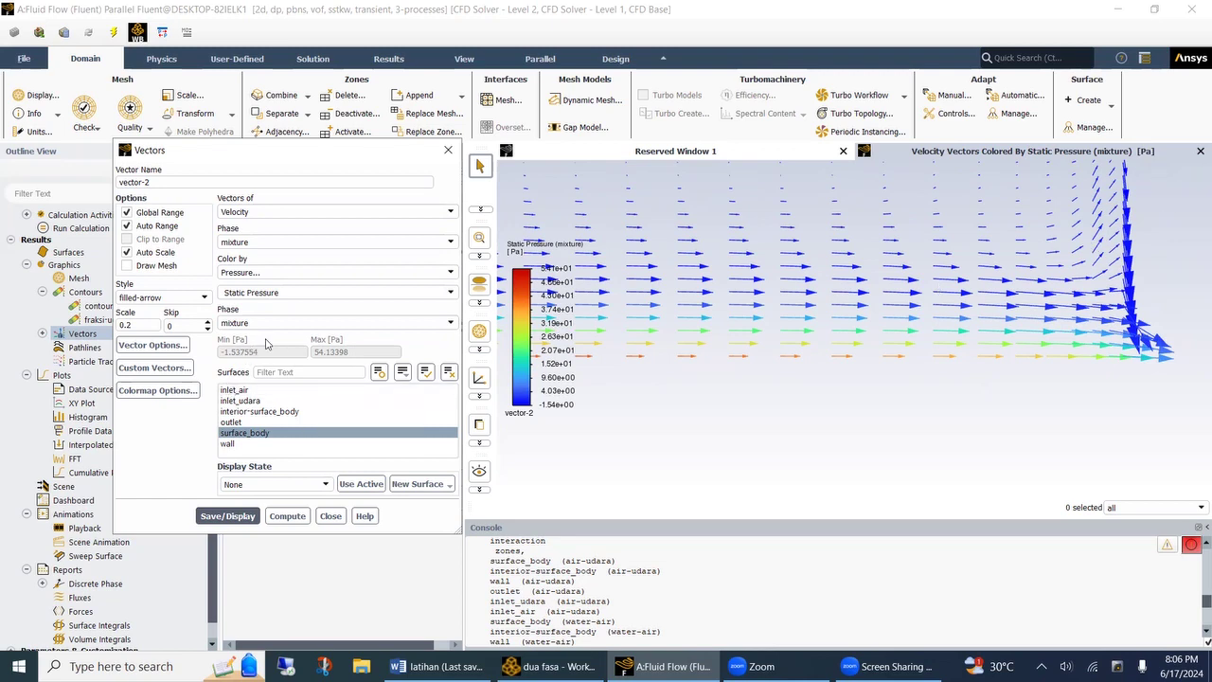
Step: Close the vector settings and display line-style pathlines released from surface_body, colored by Particle ID
click(330, 515)
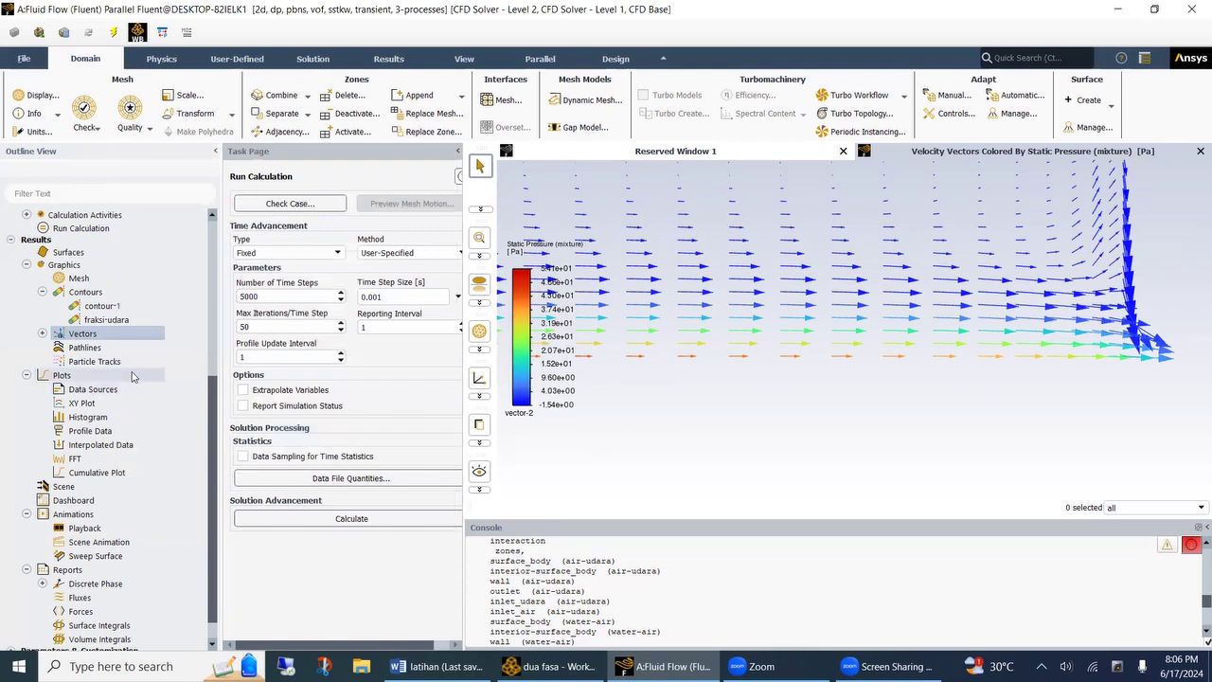
double_click(85, 348)
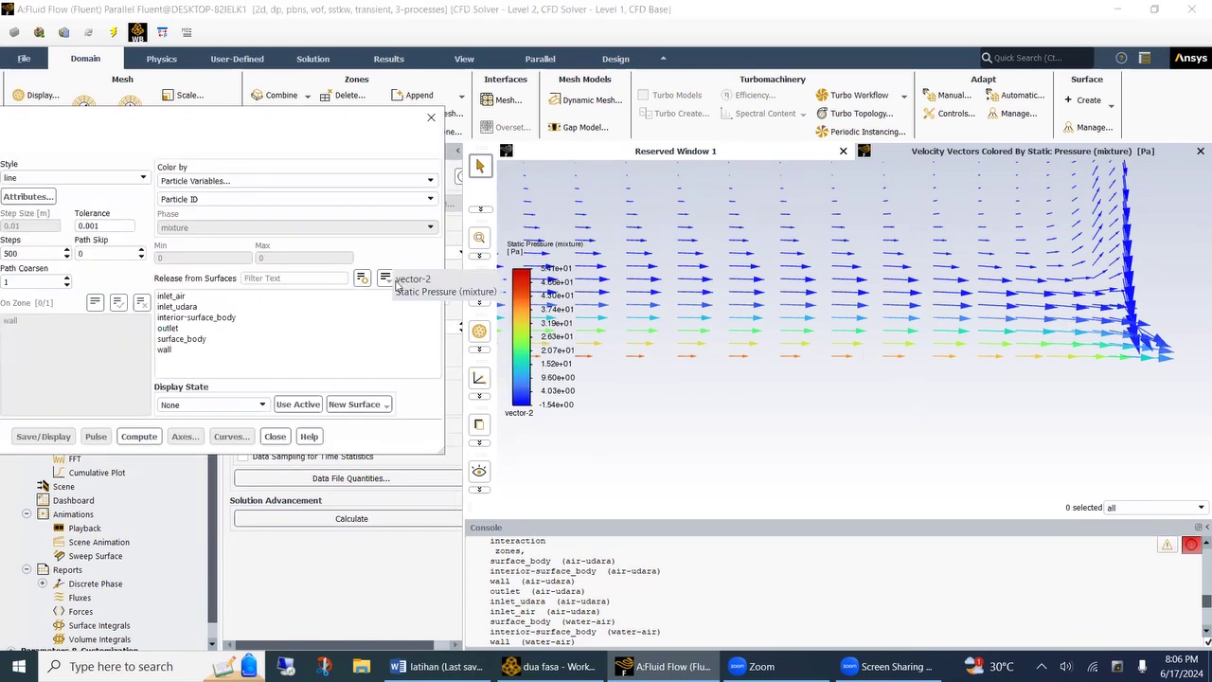
drag(281, 119, 412, 113)
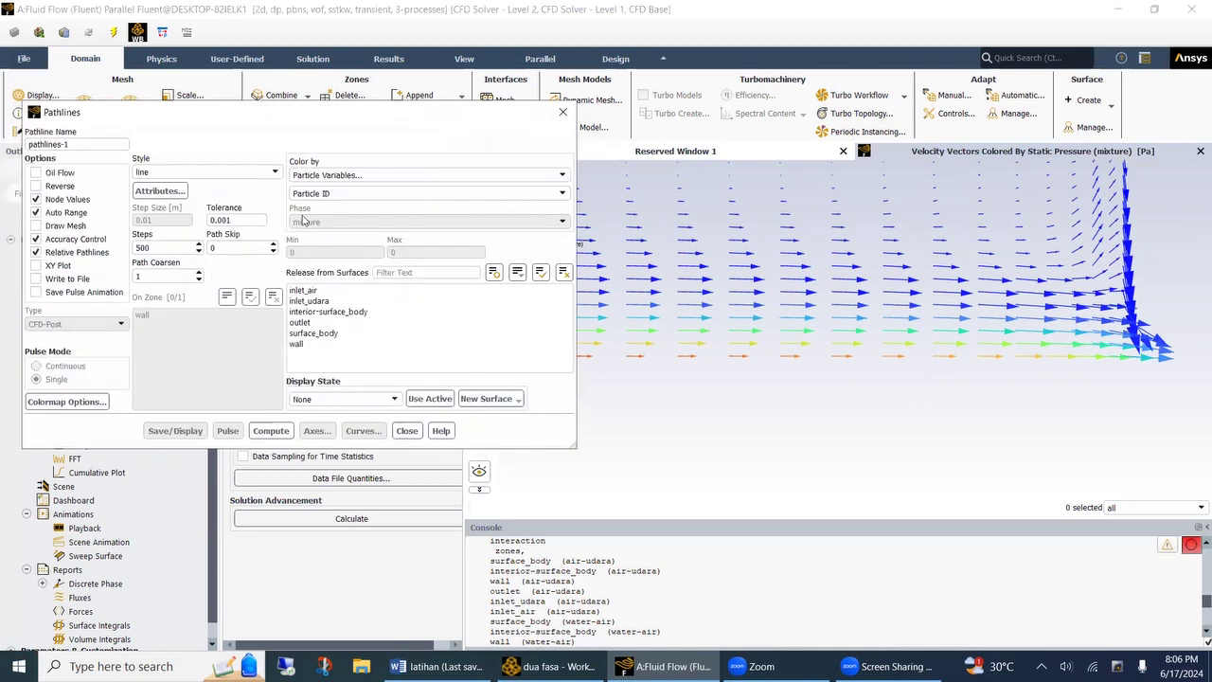
click(313, 333)
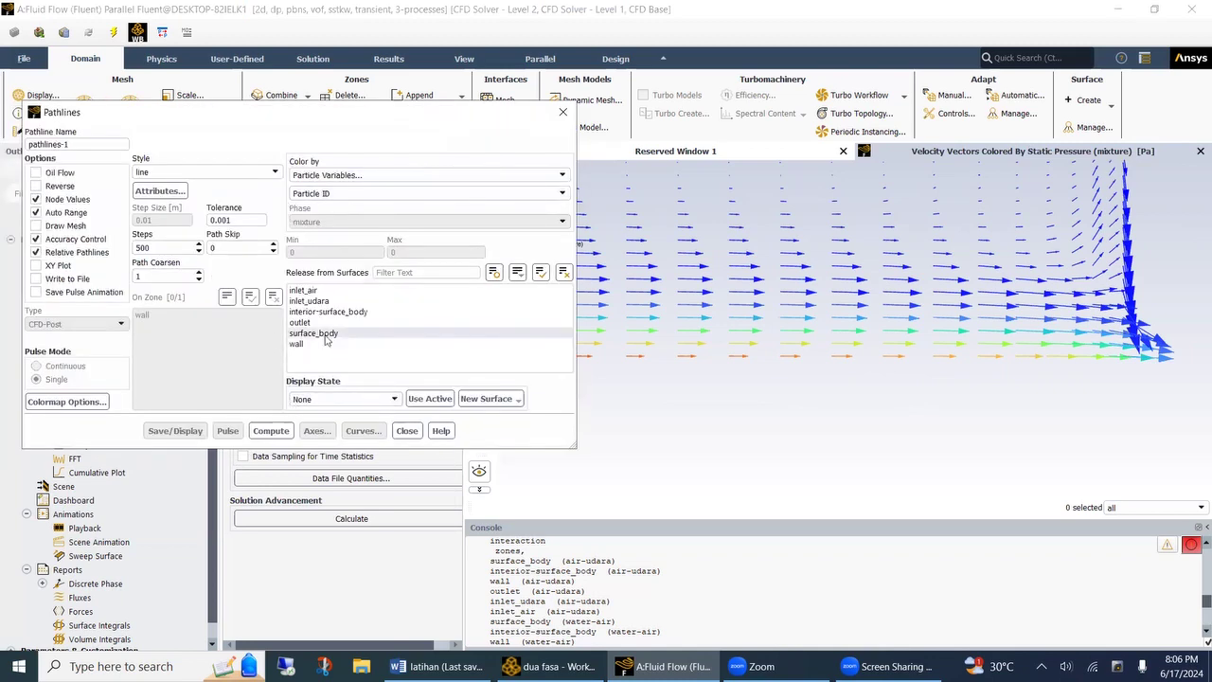
click(175, 431)
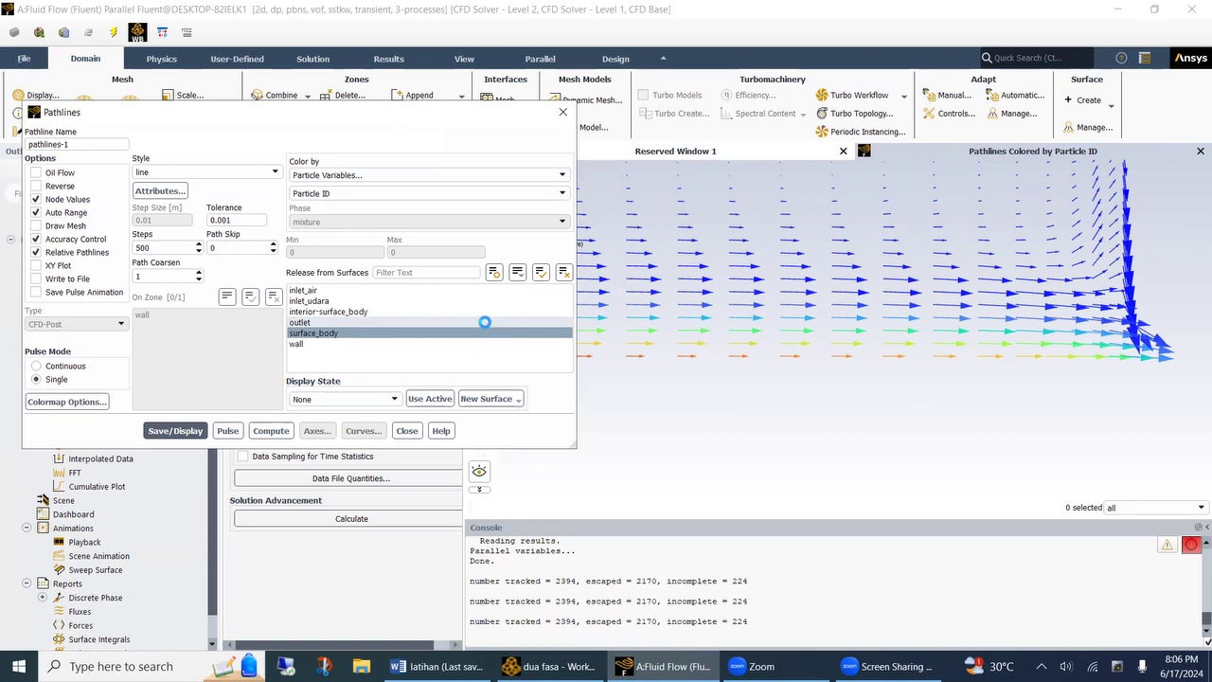
click(742, 162)
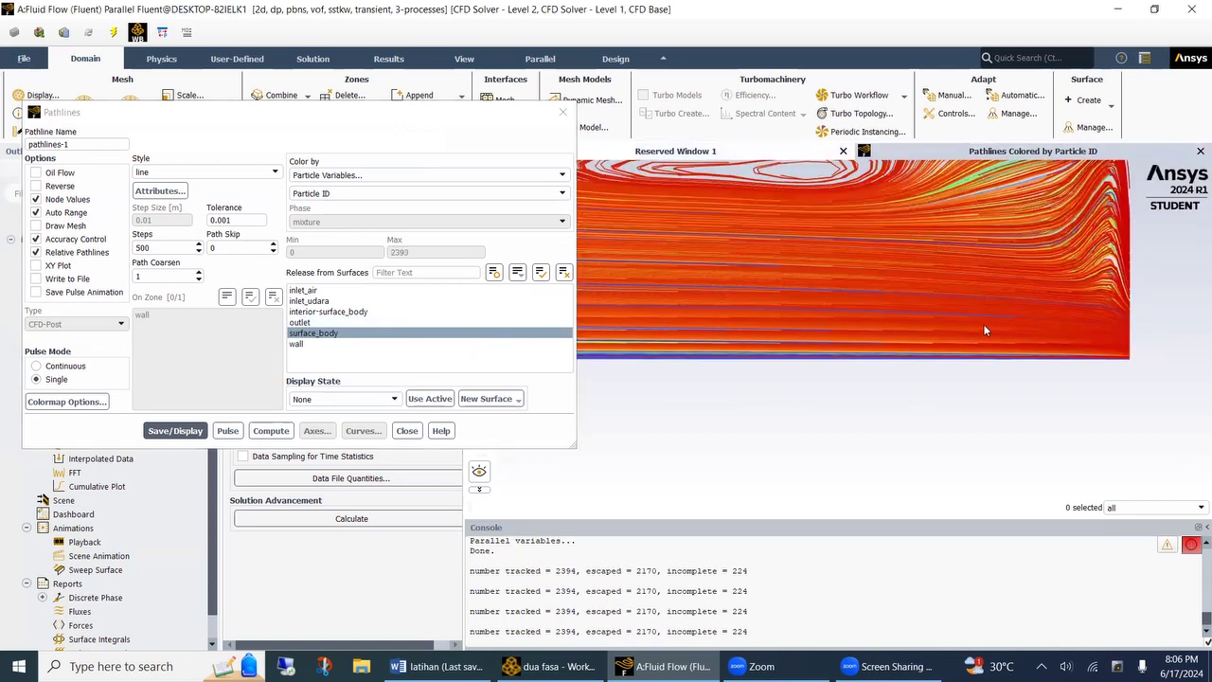
Step: Examine the Particle ID pathlines from the outlet end back along the full channel length
scroll(984, 329, down, 4)
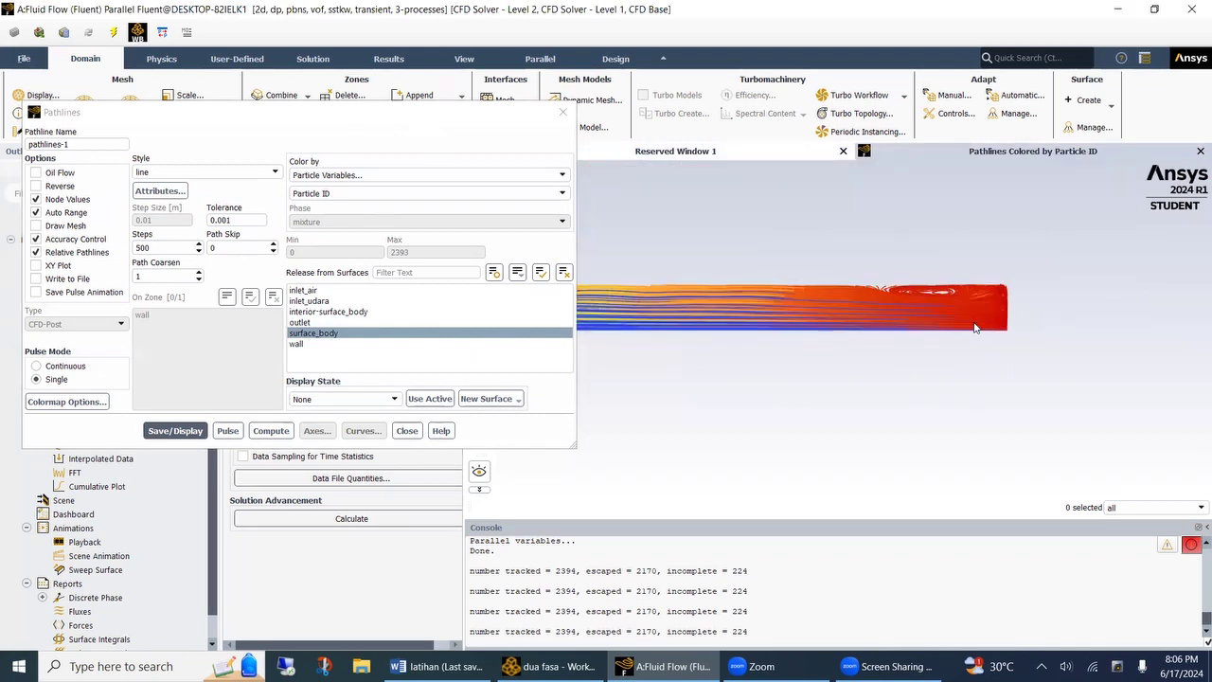
scroll(974, 323, down, 2)
scroll(673, 323, up, 4)
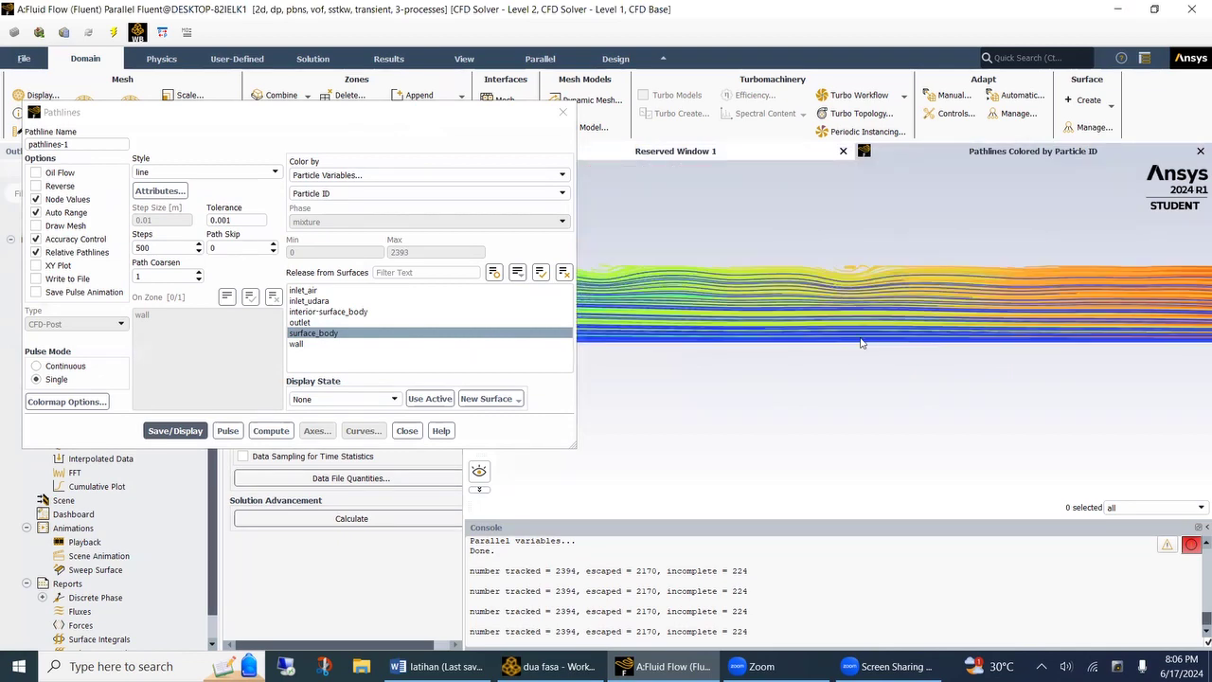
scroll(860, 342, down, 4)
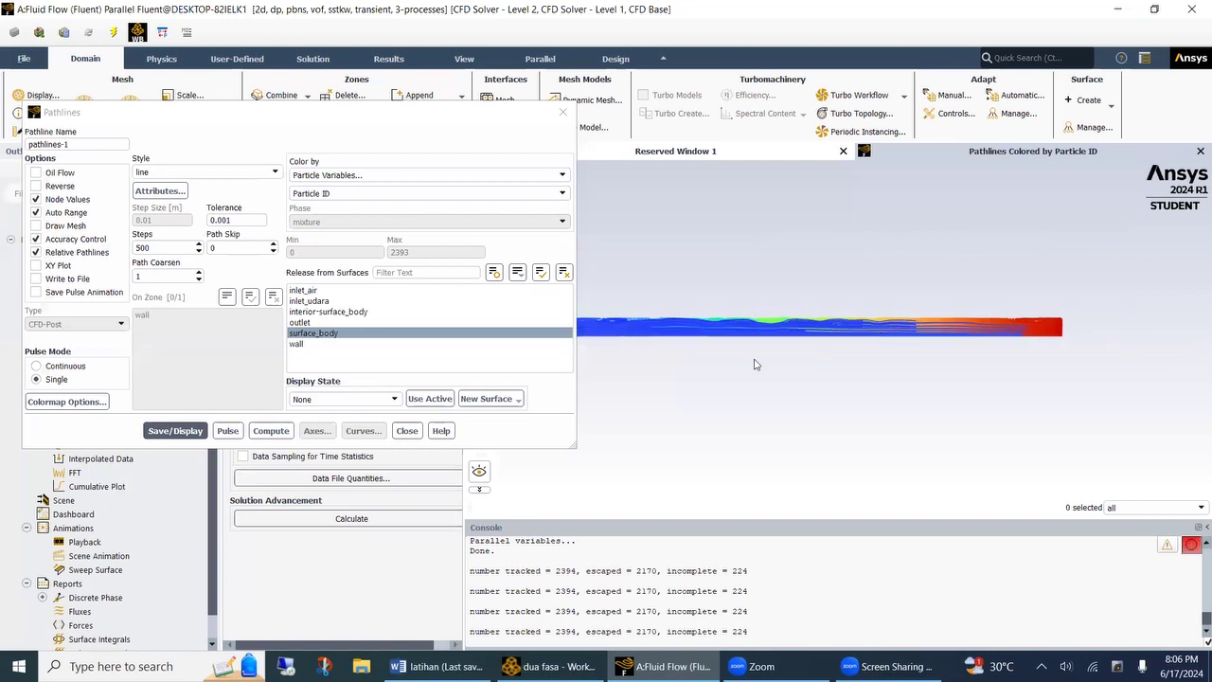
scroll(669, 349, up, 3)
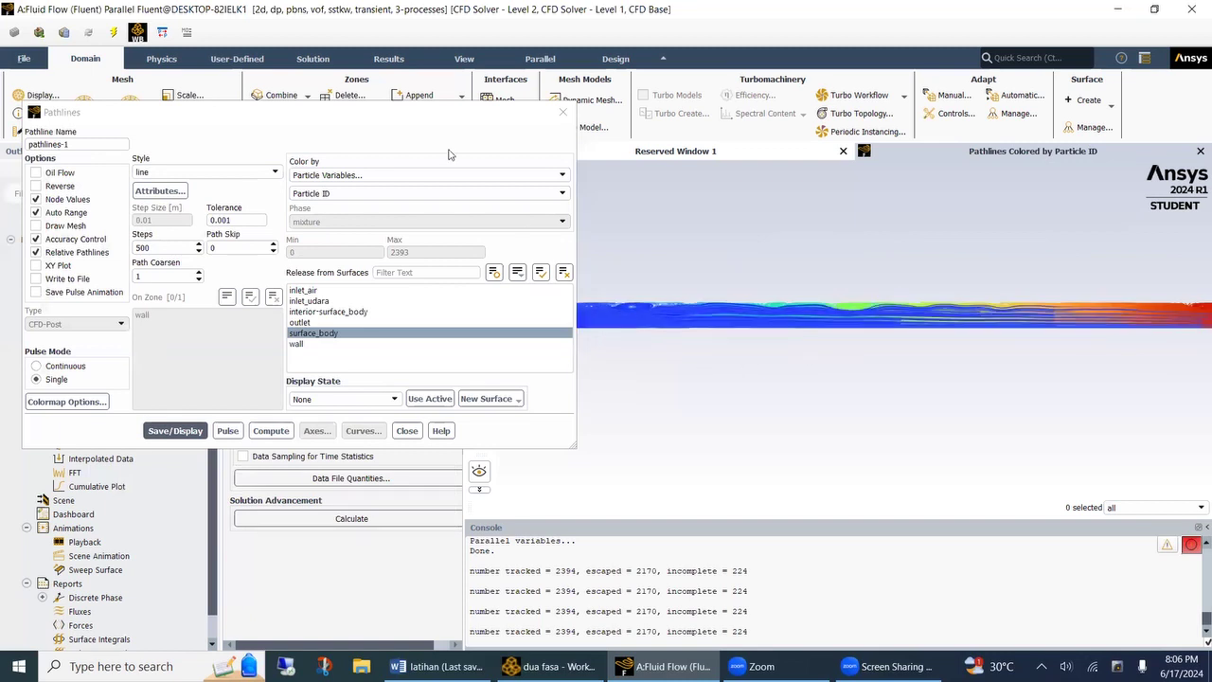
Step: Uncover the color legend and examine the pathline recirculation zones near the inlet, mid-channel and at the outlet end
drag(421, 115, 335, 95)
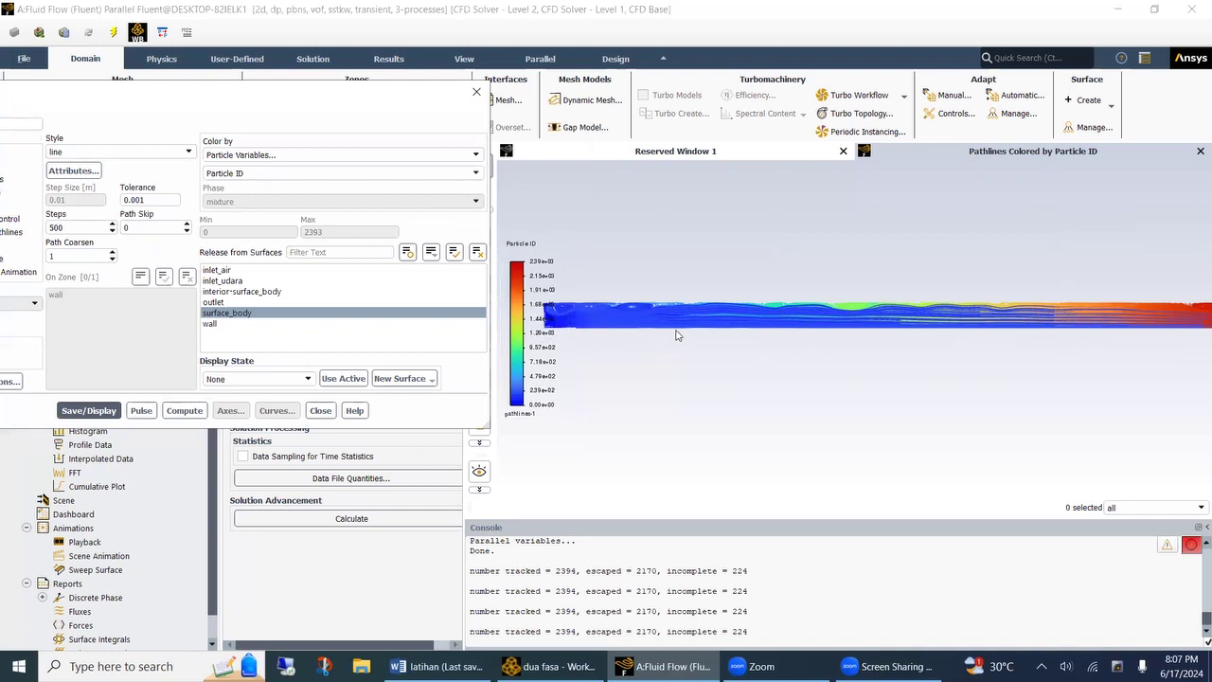
scroll(676, 334, up, 5)
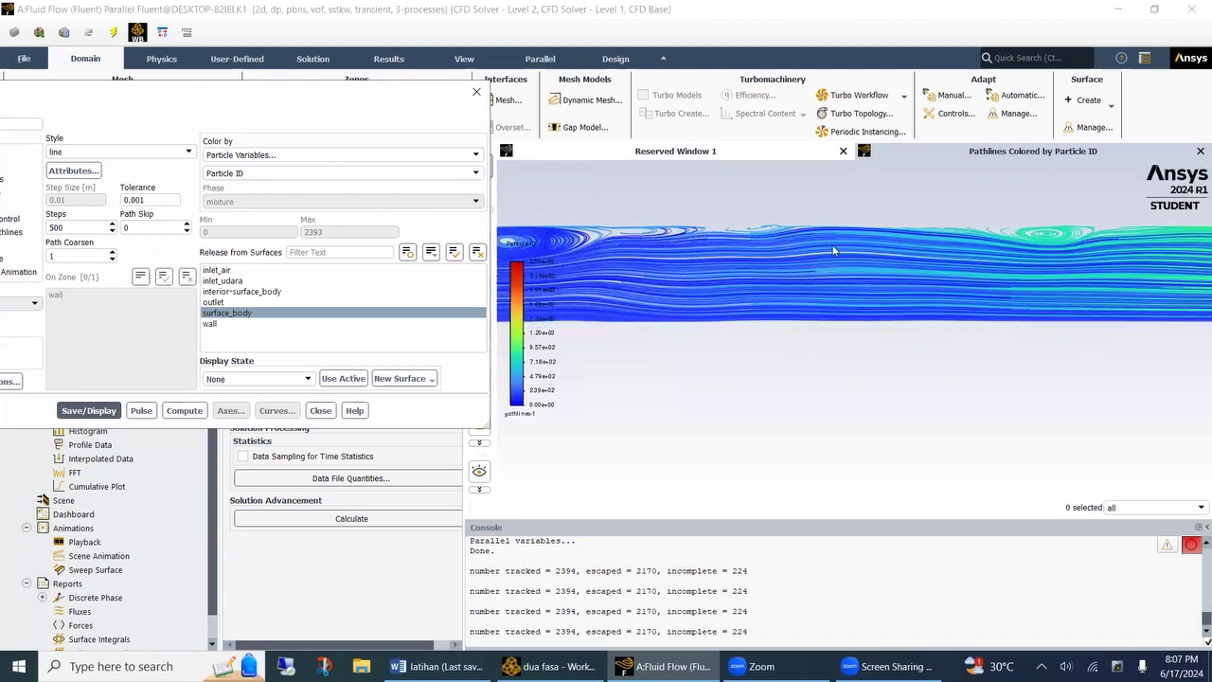
scroll(800, 246, up, 3)
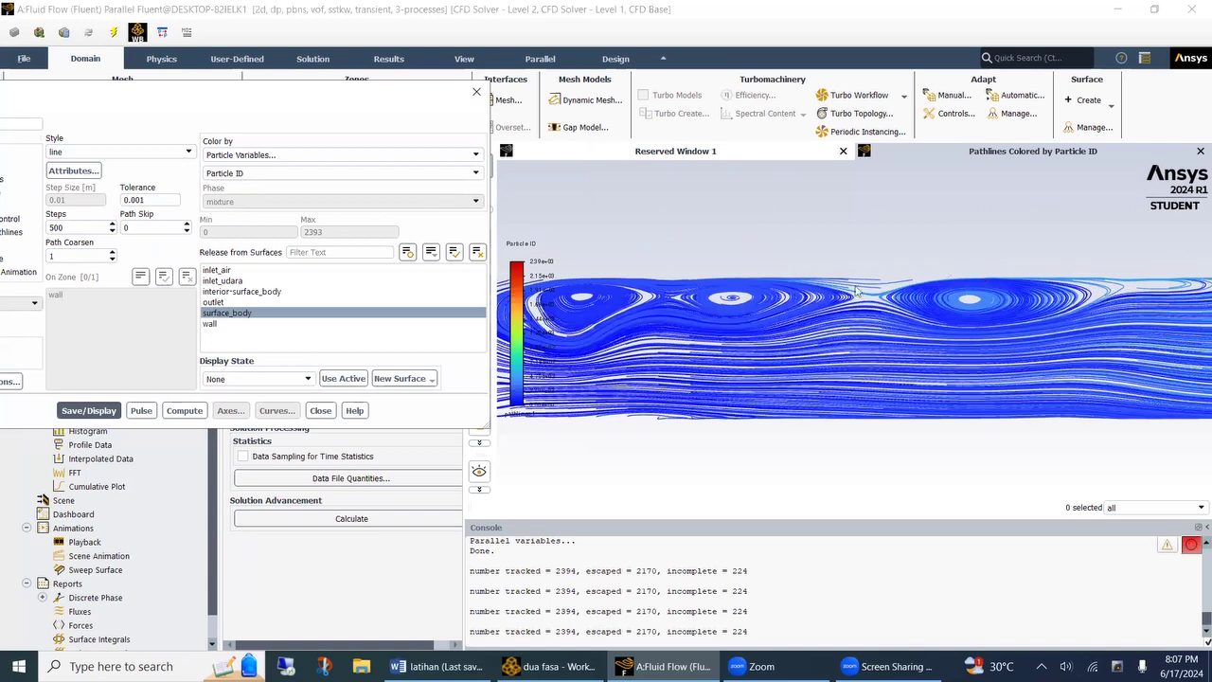
scroll(713, 312, down, 3)
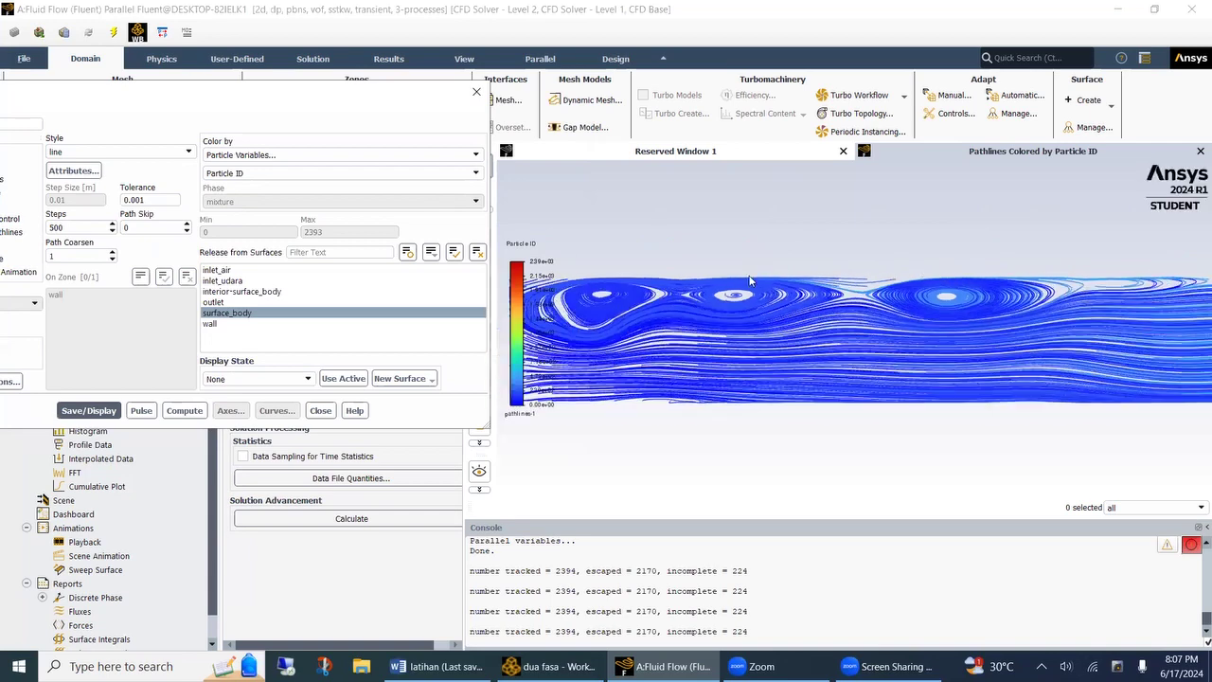
scroll(713, 312, up, 3)
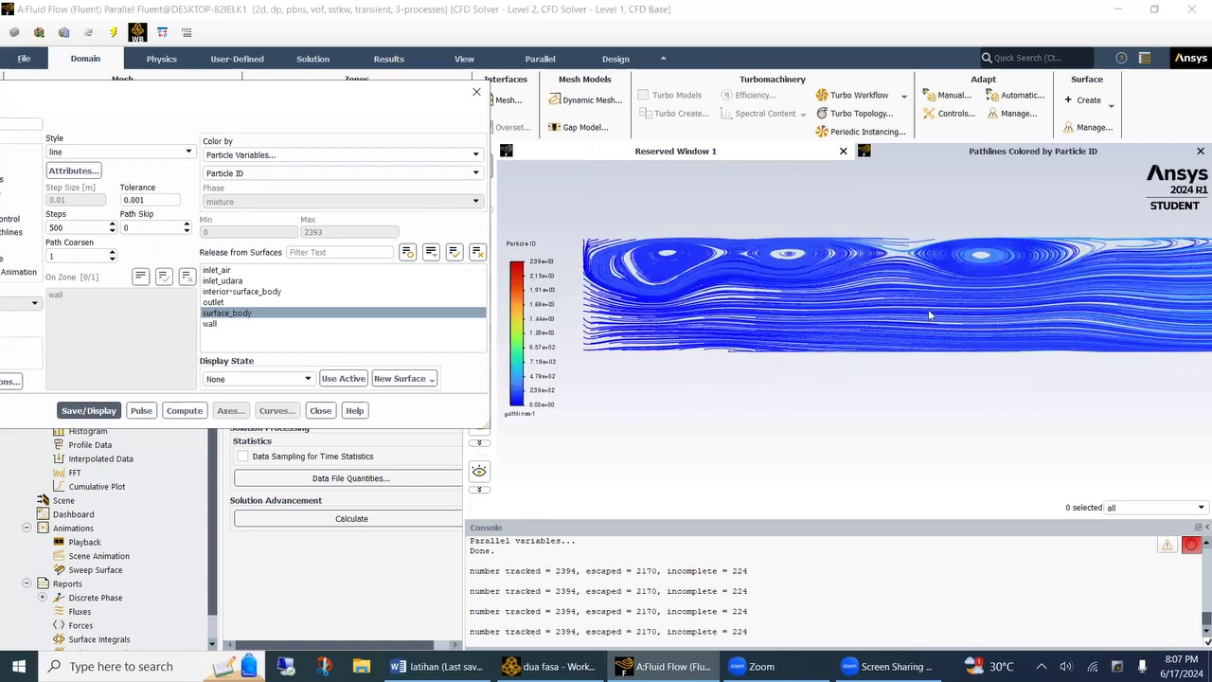
scroll(857, 302, down, 3)
scroll(1134, 298, up, 2)
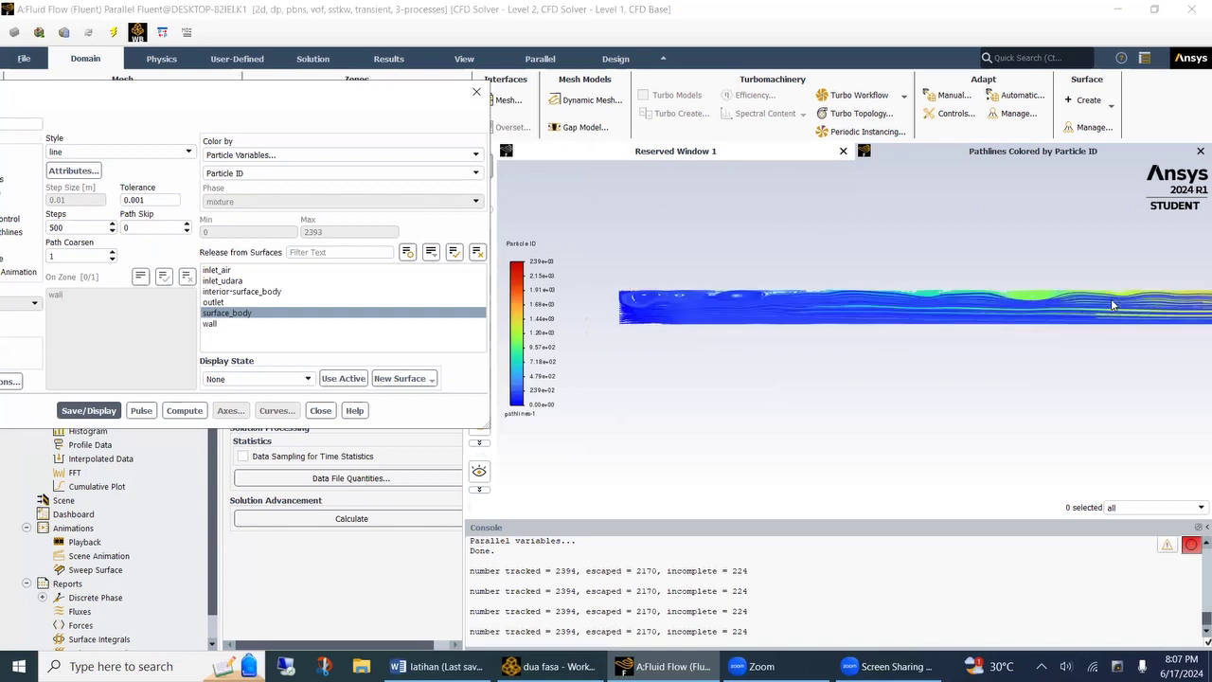
scroll(913, 296, up, 2)
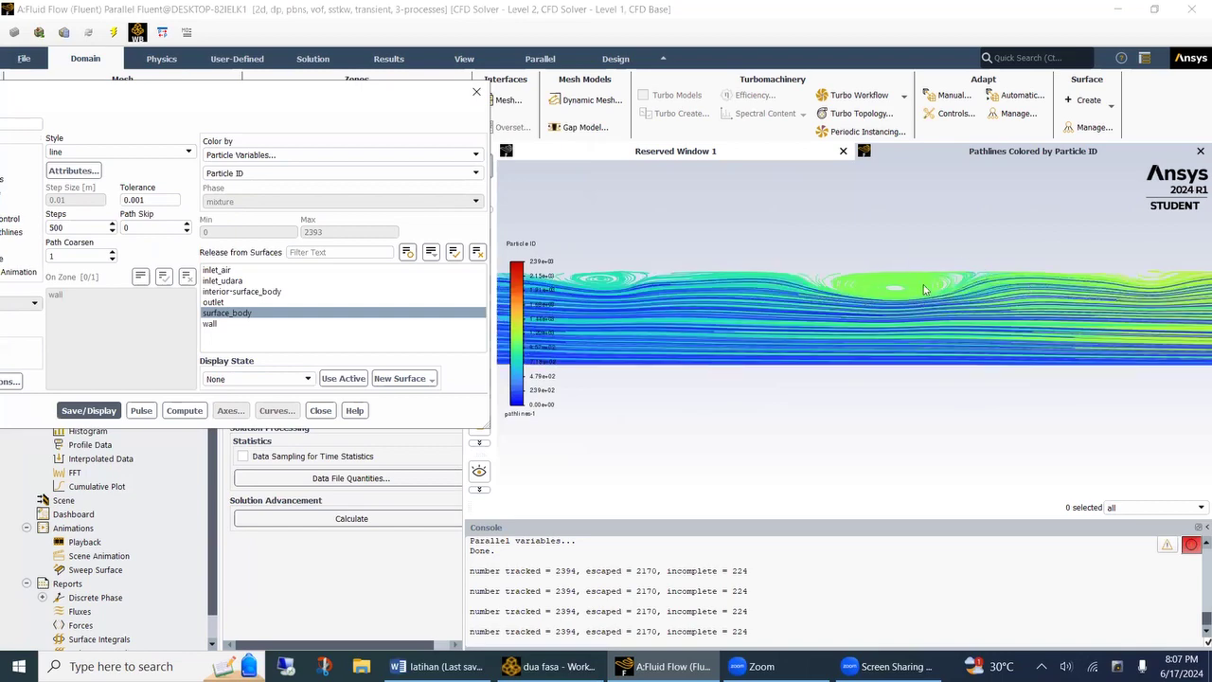
scroll(872, 319, down, 4)
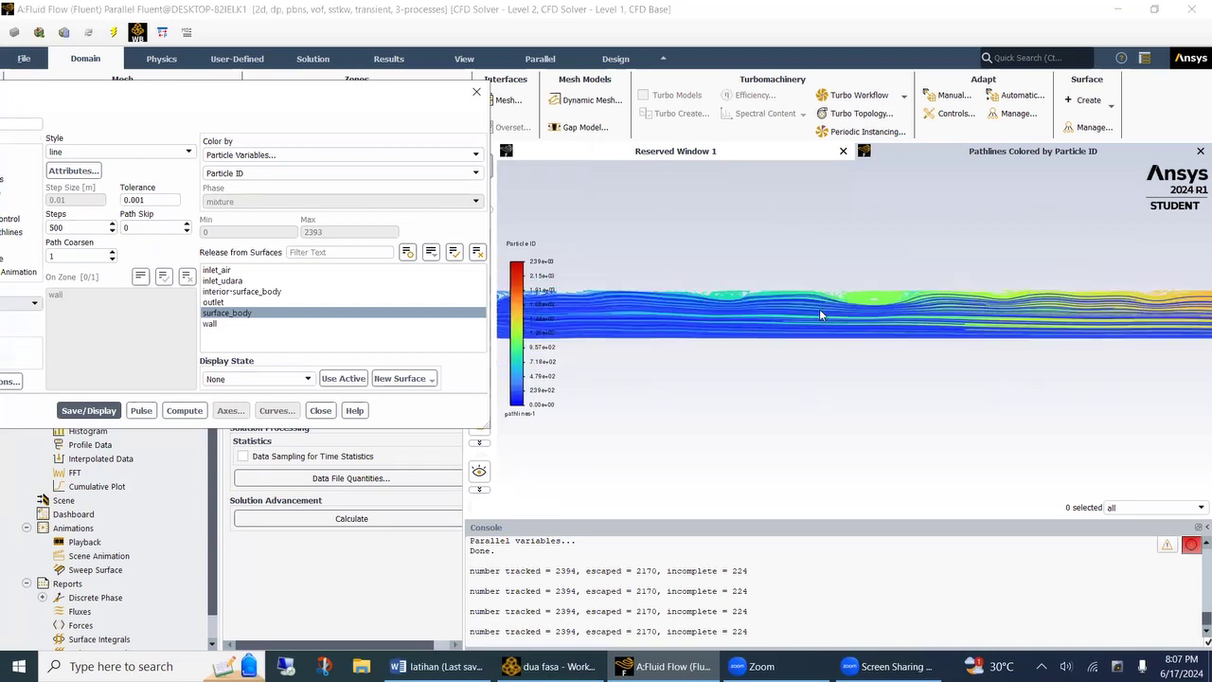
scroll(1030, 315, up, 4)
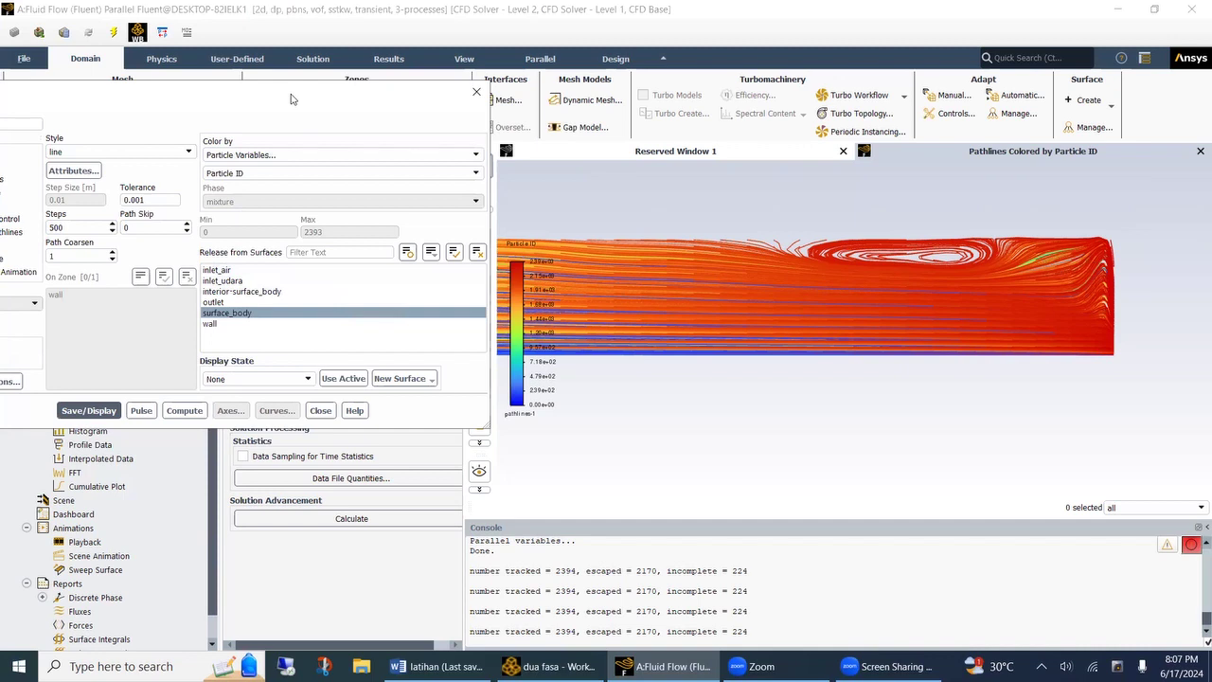
drag(291, 98, 369, 98)
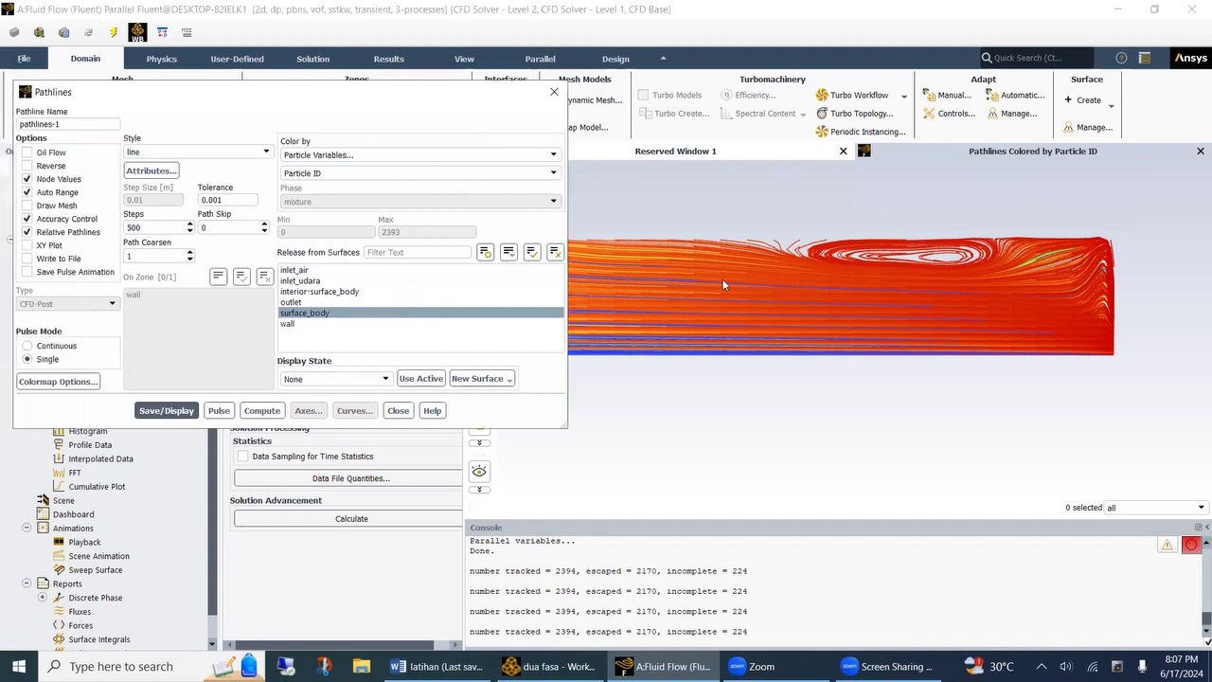
Step: Redisplay the surface_body pathlines with a path skip of 10 and inspect the recirculation zone mid-channel
click(210, 227)
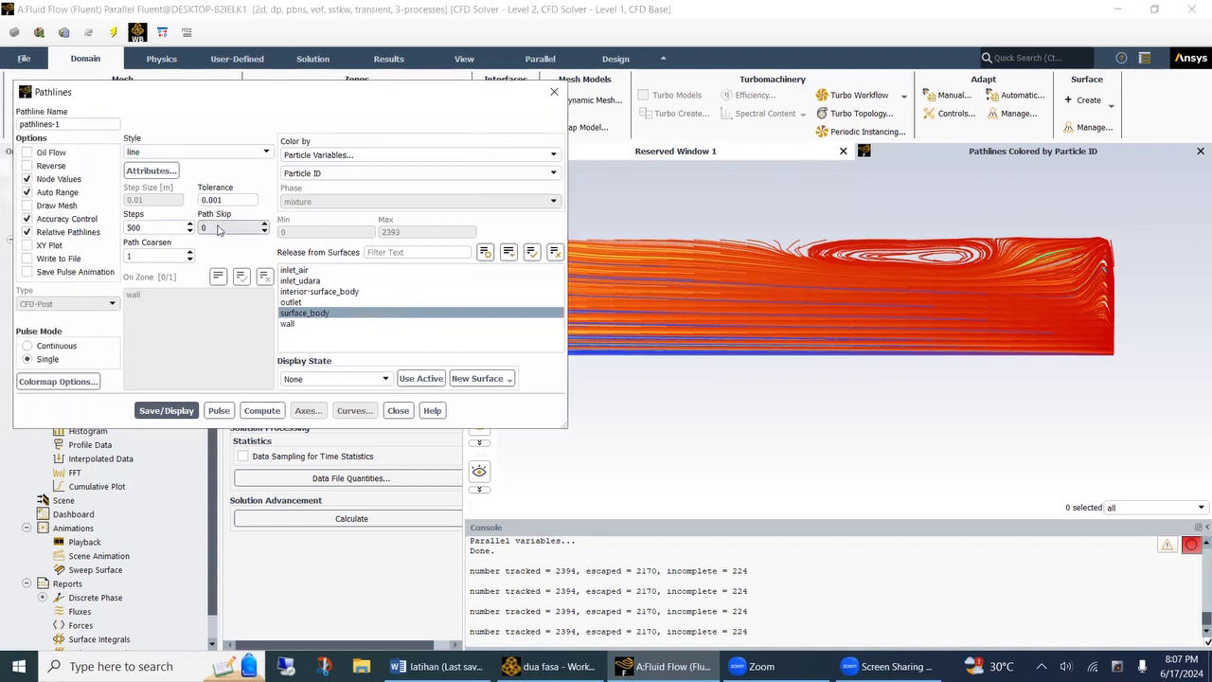
double_click(205, 227)
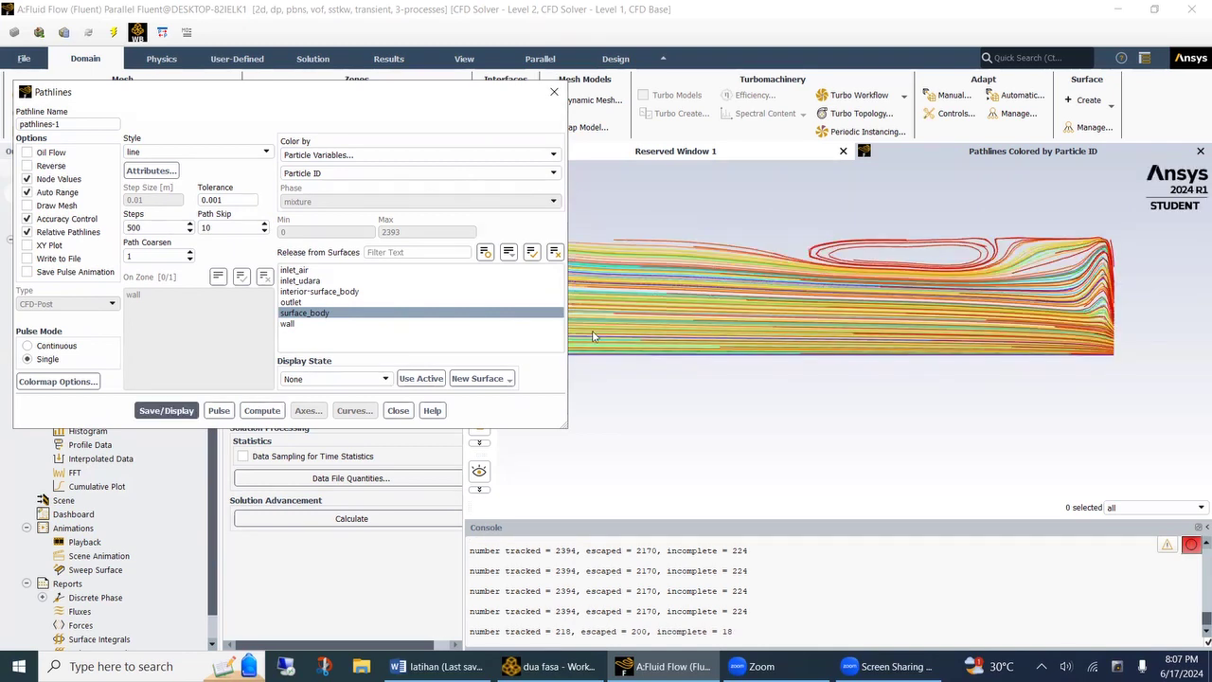
scroll(933, 330, down, 4)
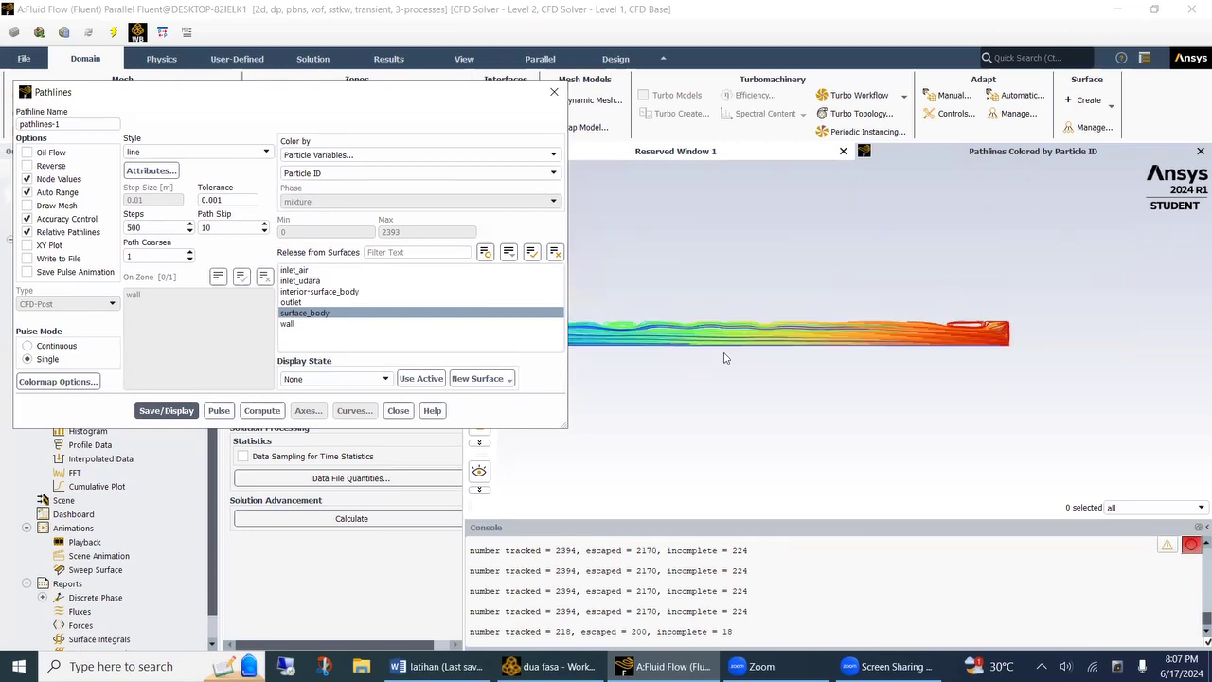
scroll(735, 279, up, 5)
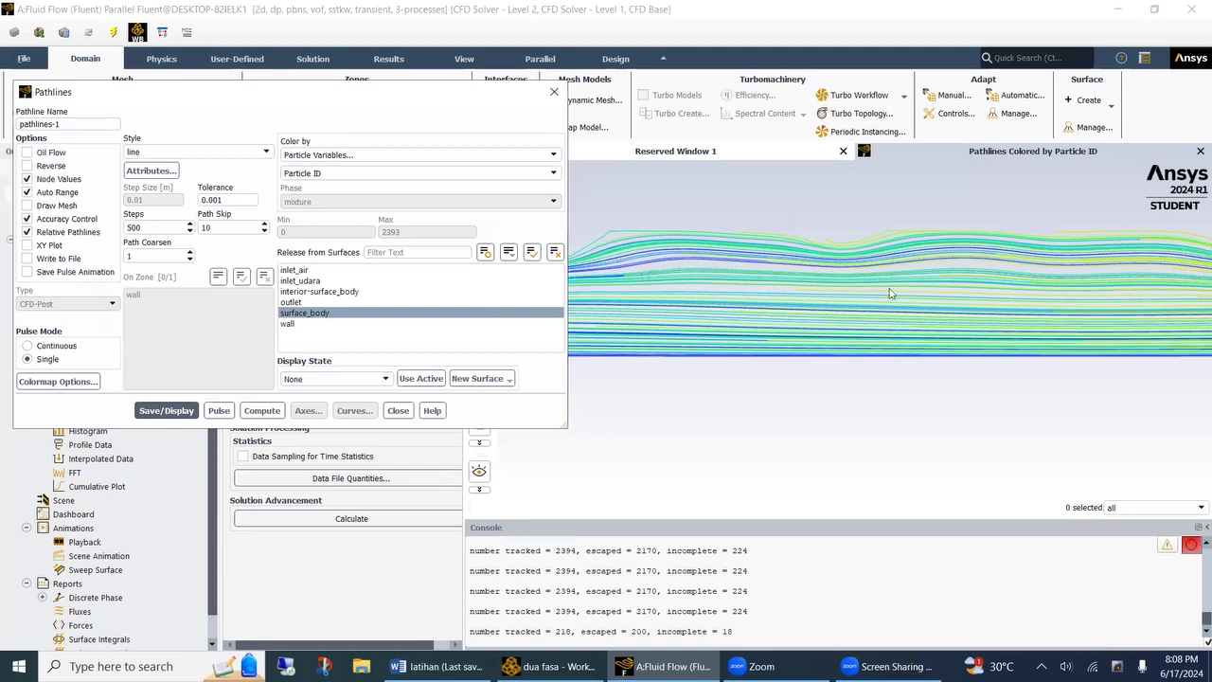
drag(890, 294, 741, 312)
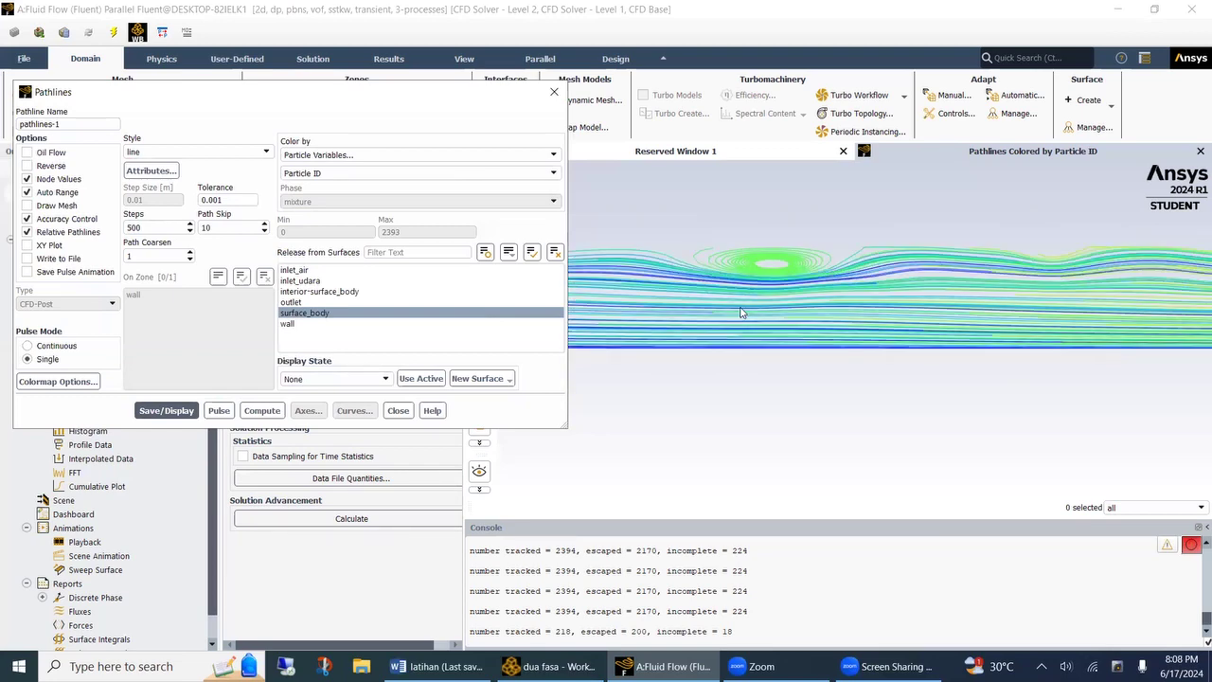
scroll(743, 313, up, 2)
scroll(744, 313, down, 1)
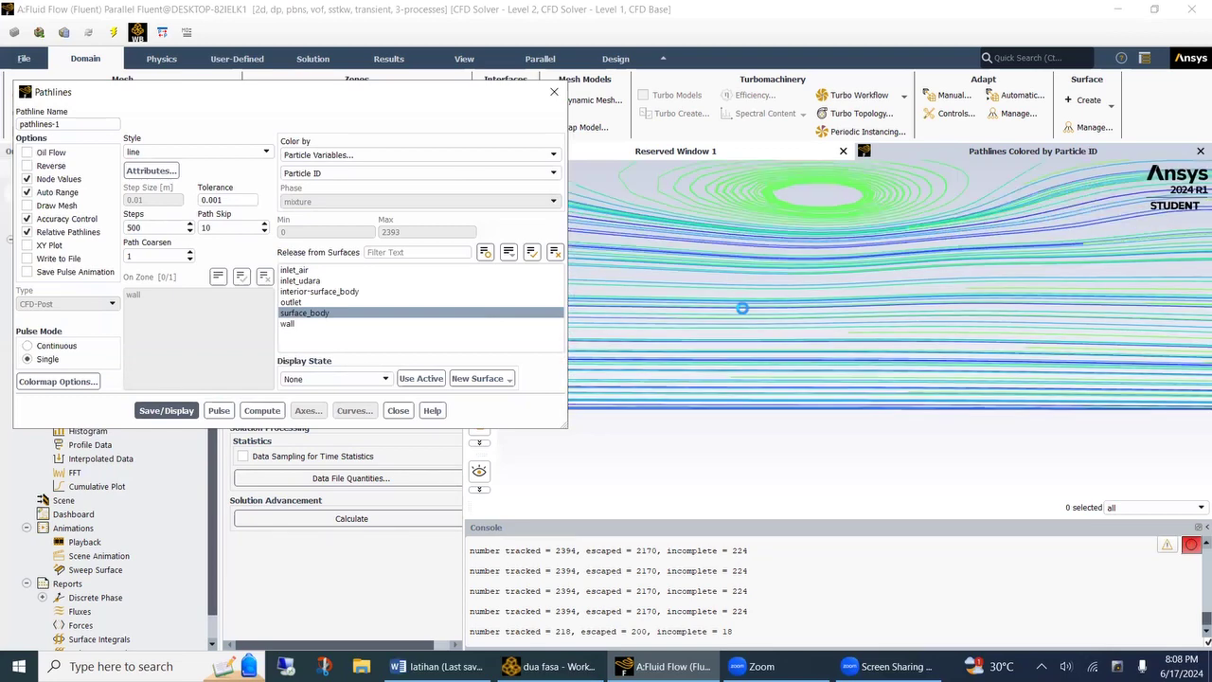
scroll(743, 314, down, 1)
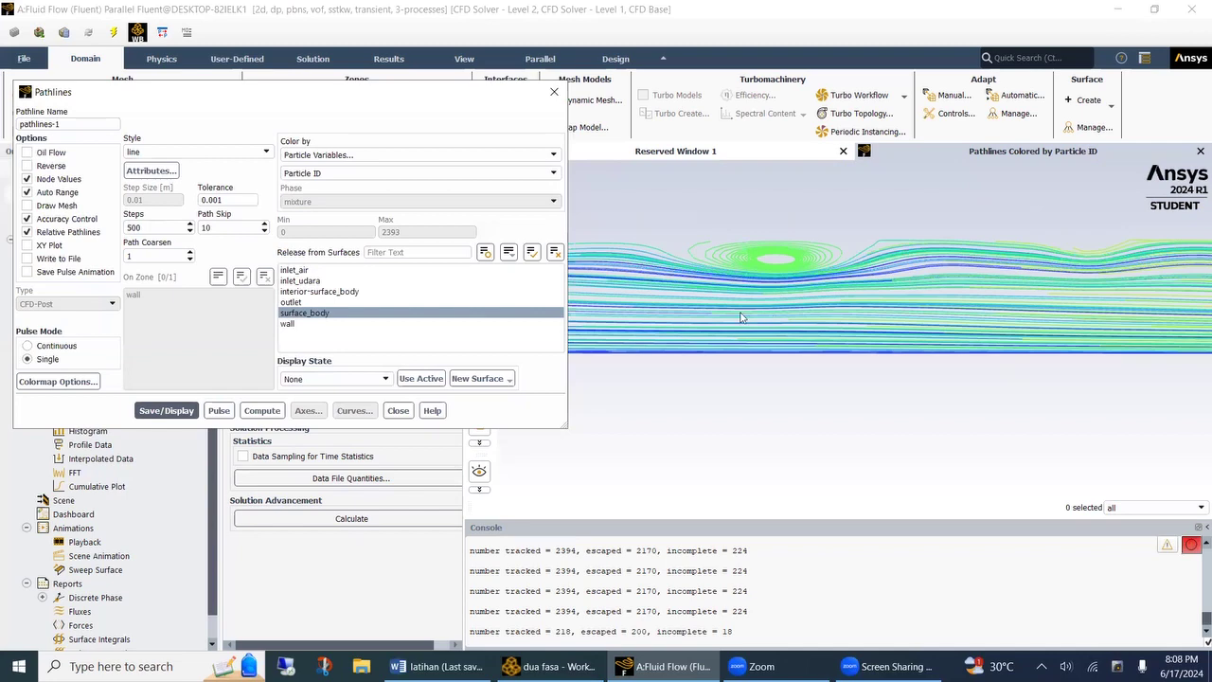
click(398, 410)
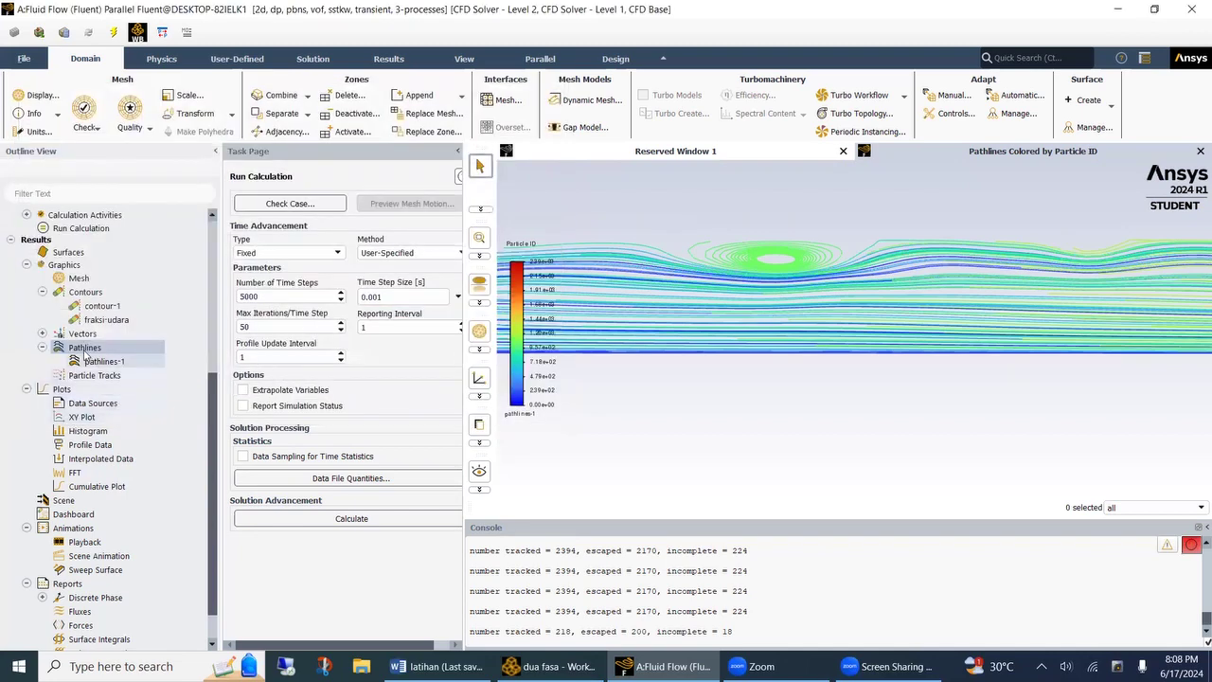
Step: Create an XY plot of mixture static pressure on inlet_air with plot direction X 0, Y 1, and inspect the curve
double_click(83, 417)
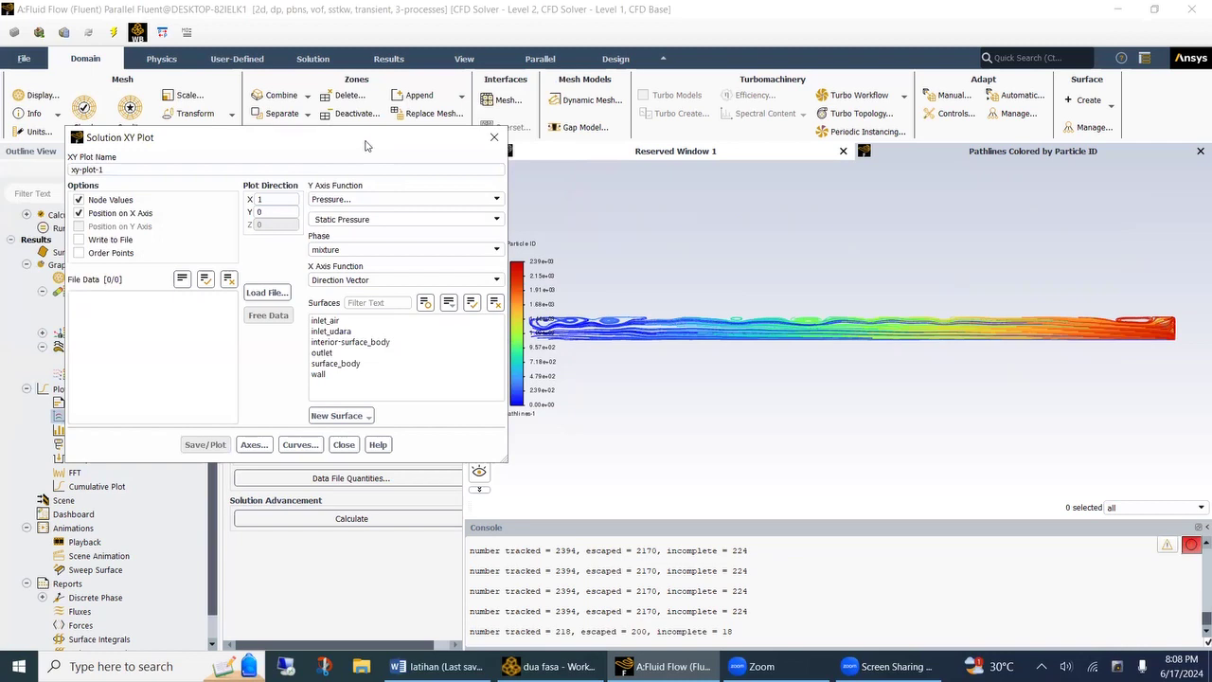
drag(366, 145, 348, 142)
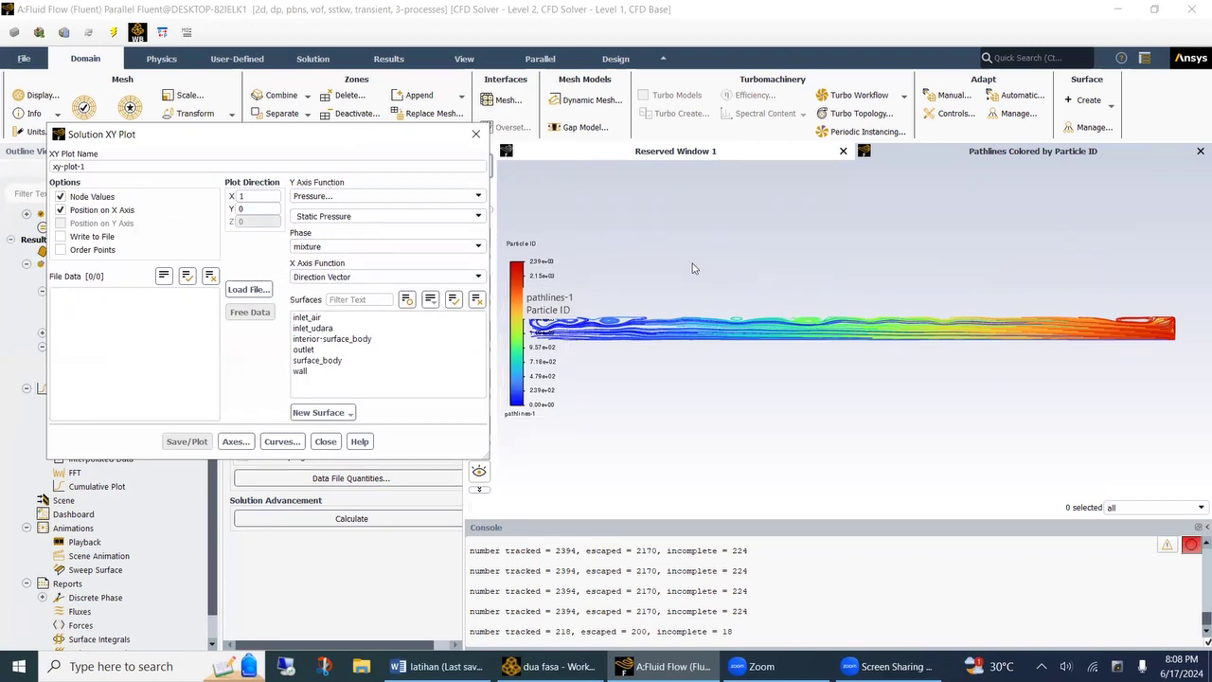
click(325, 319)
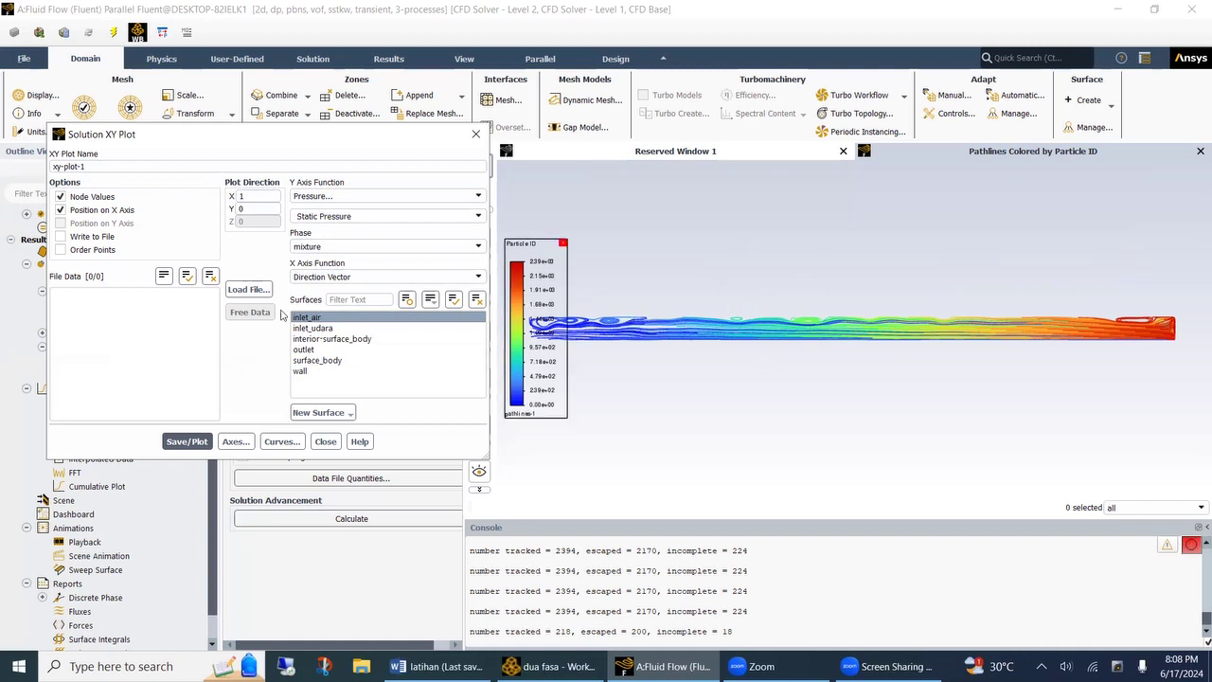
double_click(243, 196)
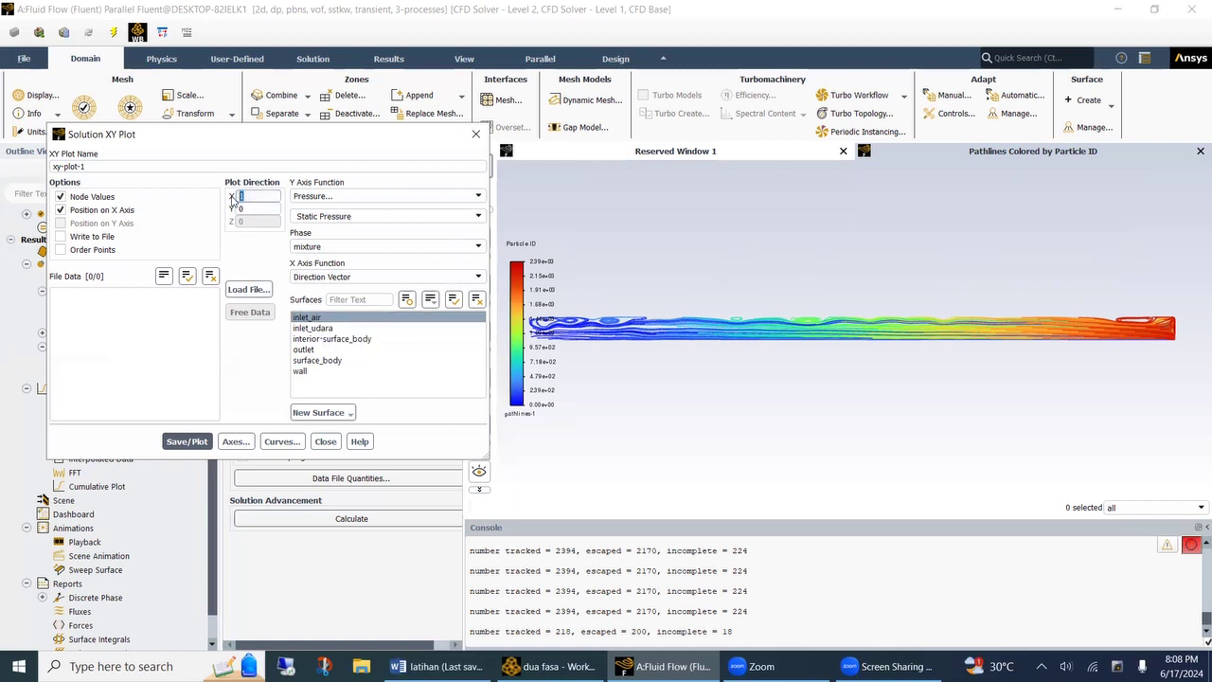
text(0)
key(Tab)
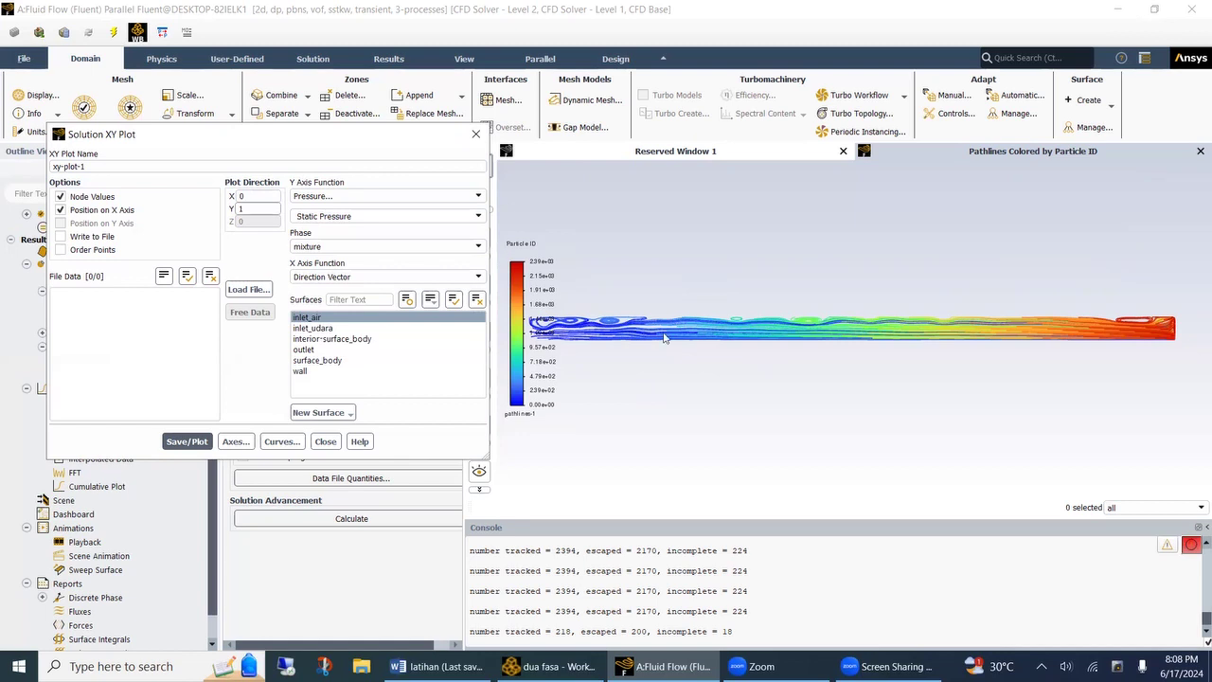
click(200, 445)
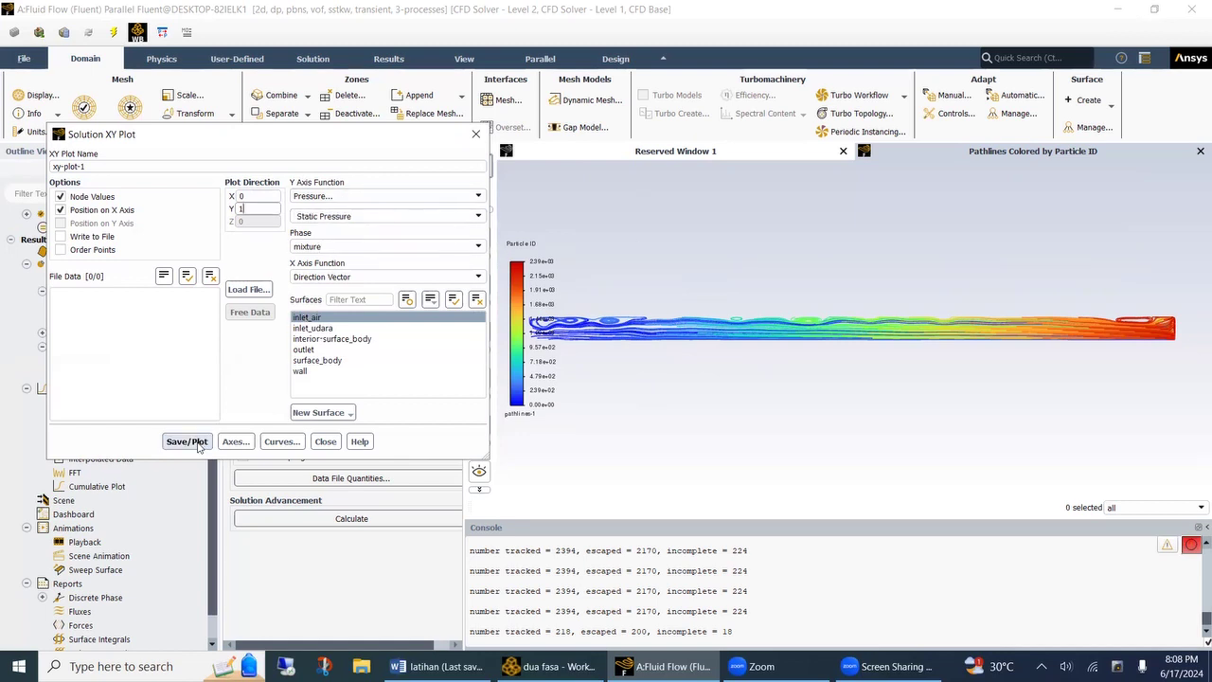
scroll(861, 355, down, 4)
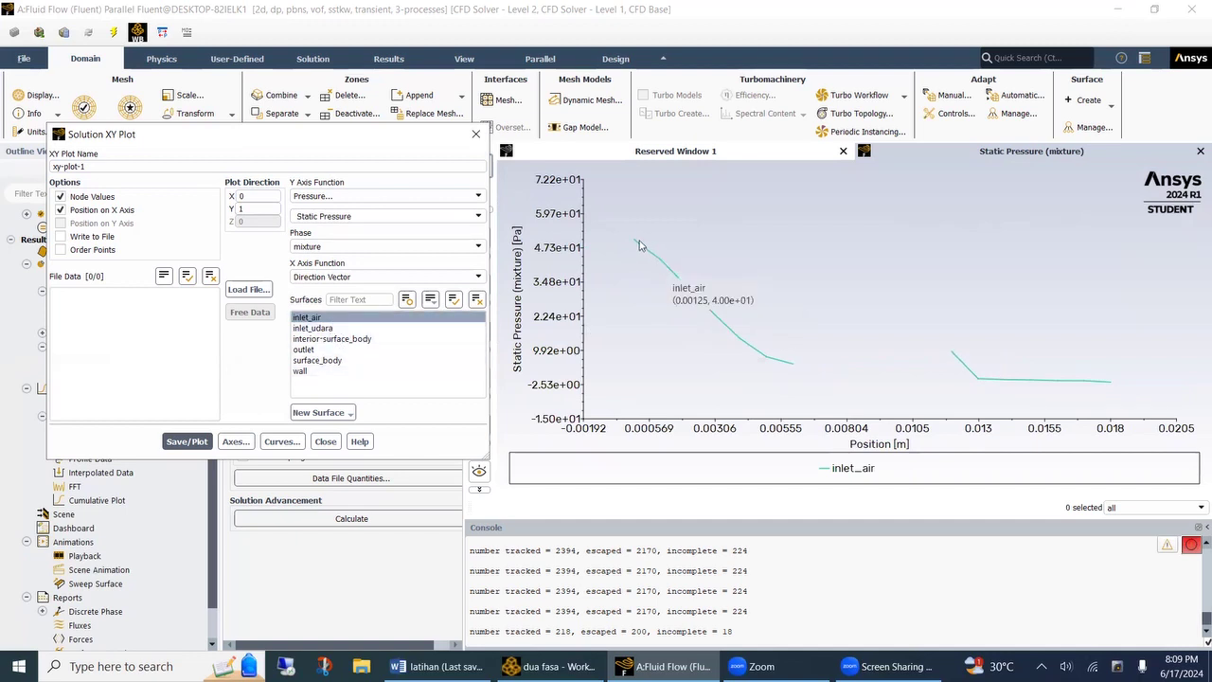
mouse_move(636, 244)
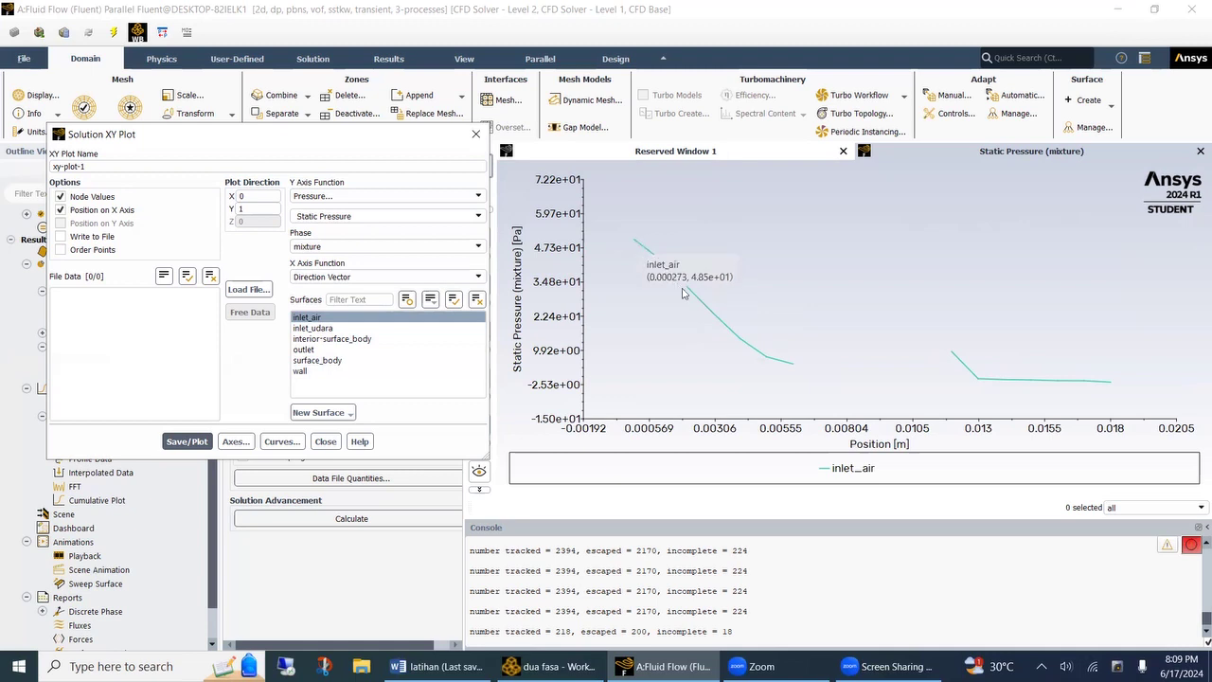
mouse_move(1016, 388)
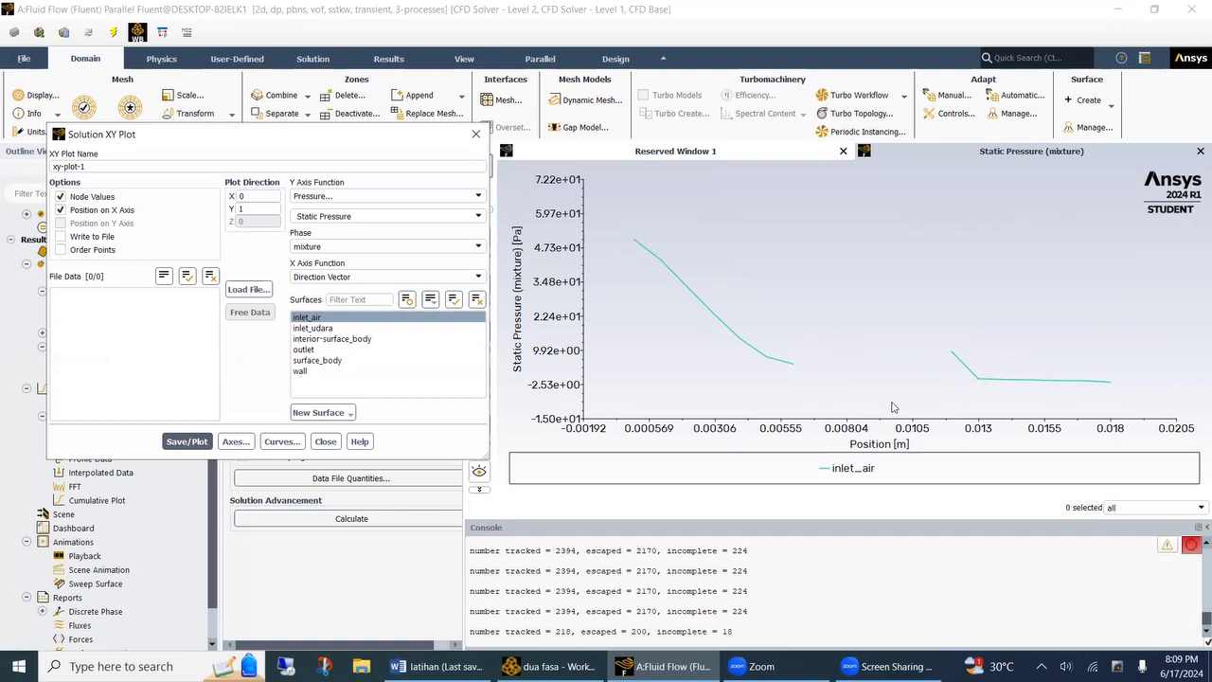
mouse_move(820, 363)
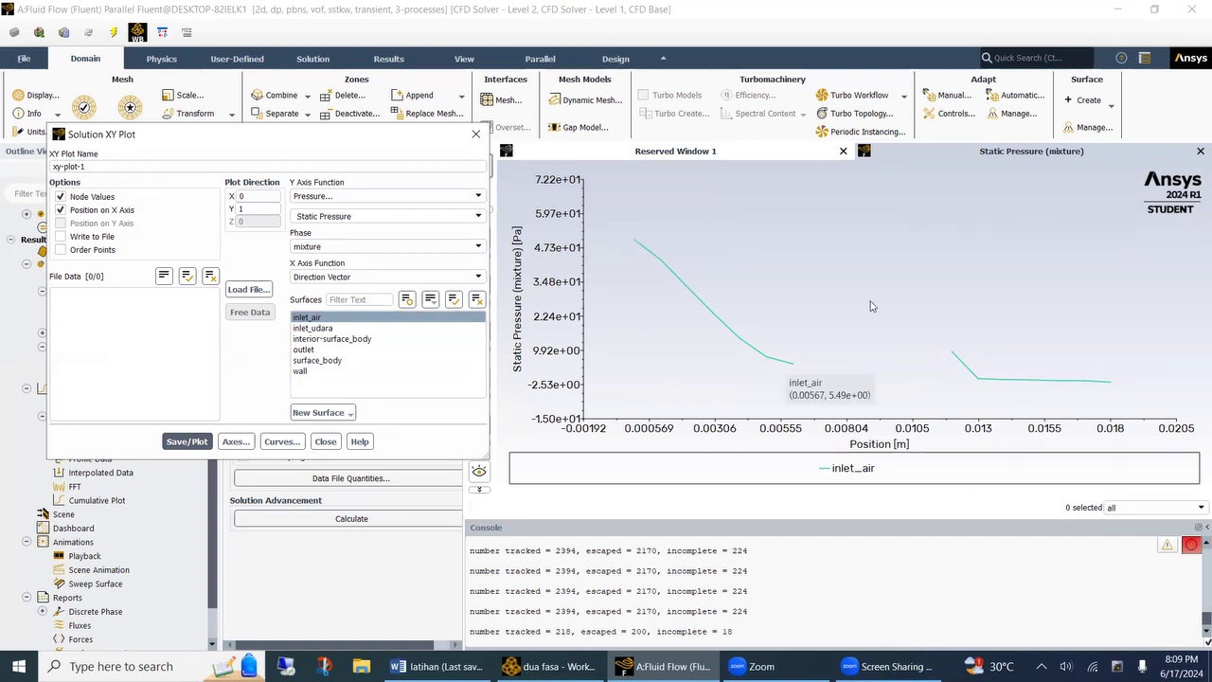
Step: Add the inlet_udara surface to the static pressure plot and inspect both inlet curves
ctrl+click(313, 328)
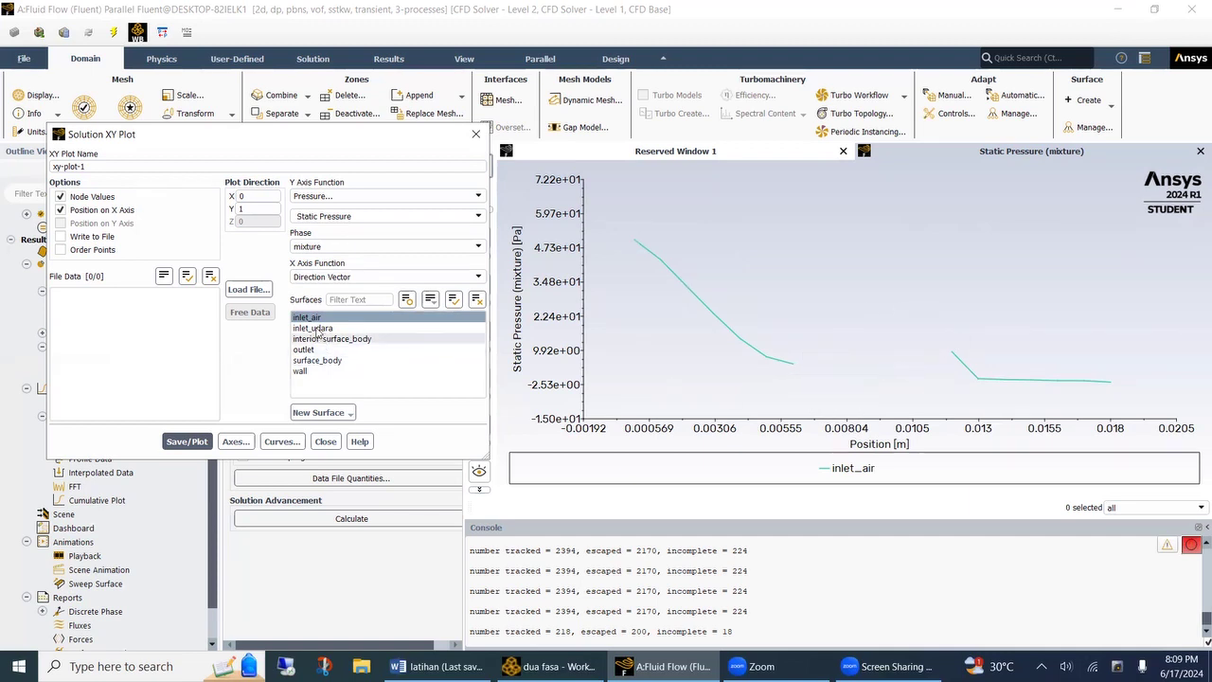
click(187, 441)
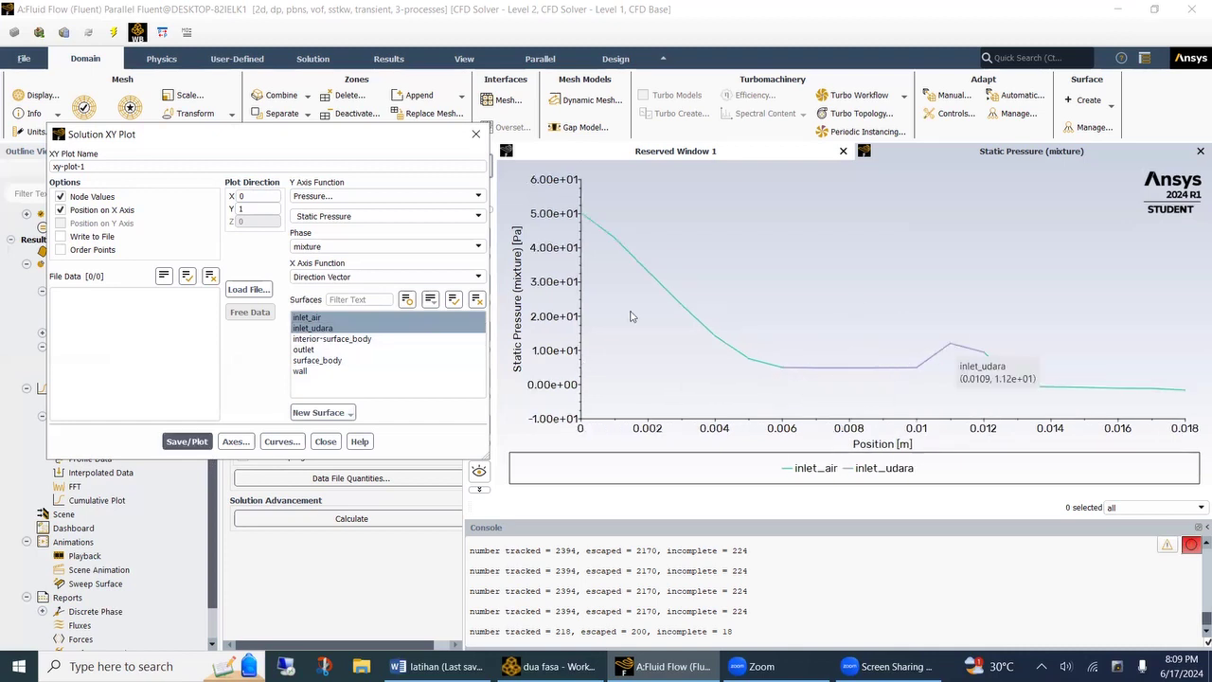
mouse_move(648, 275)
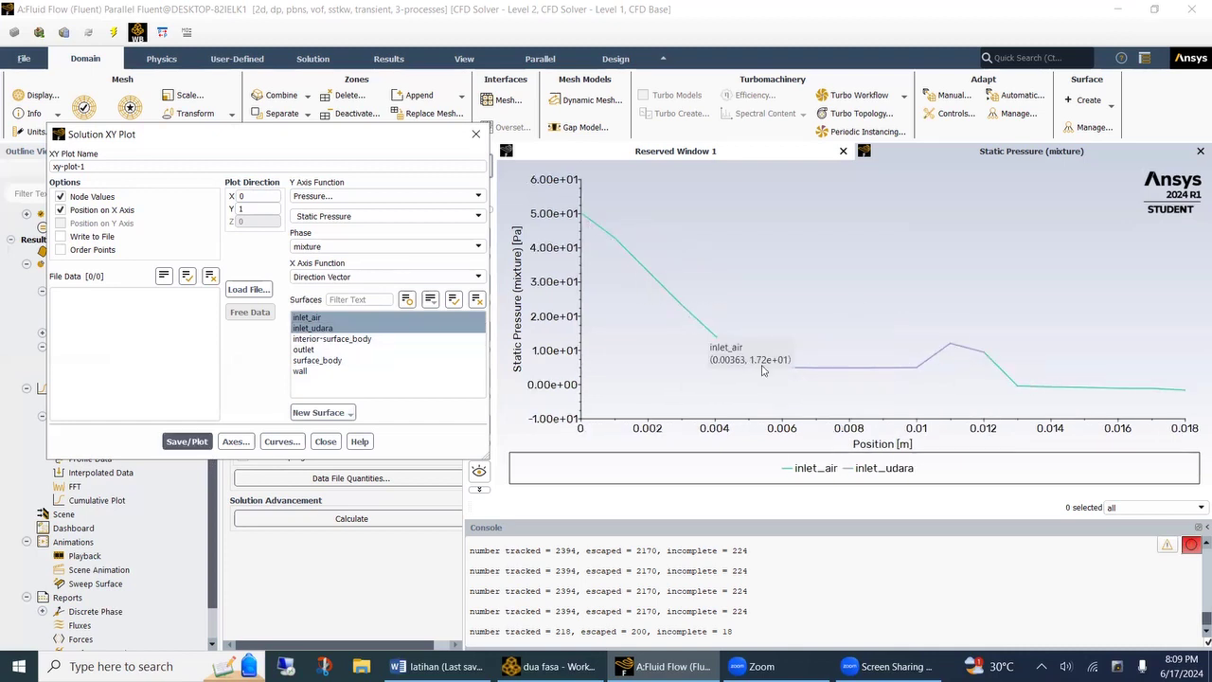
mouse_move(823, 366)
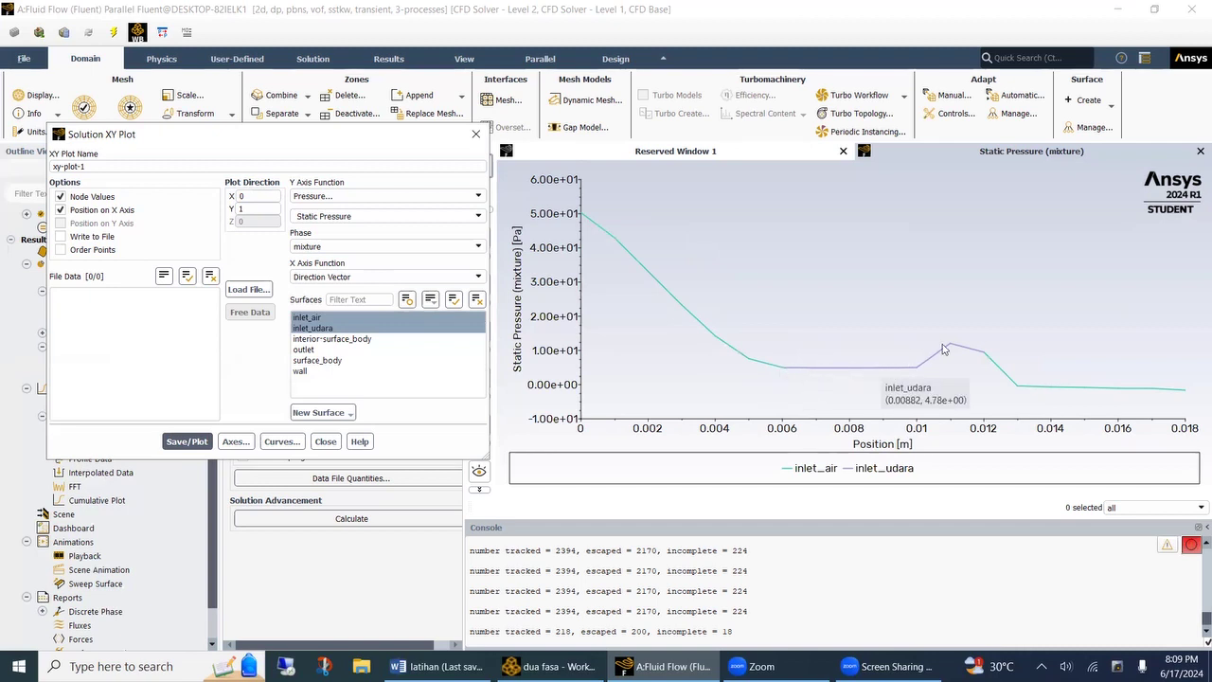
mouse_move(988, 356)
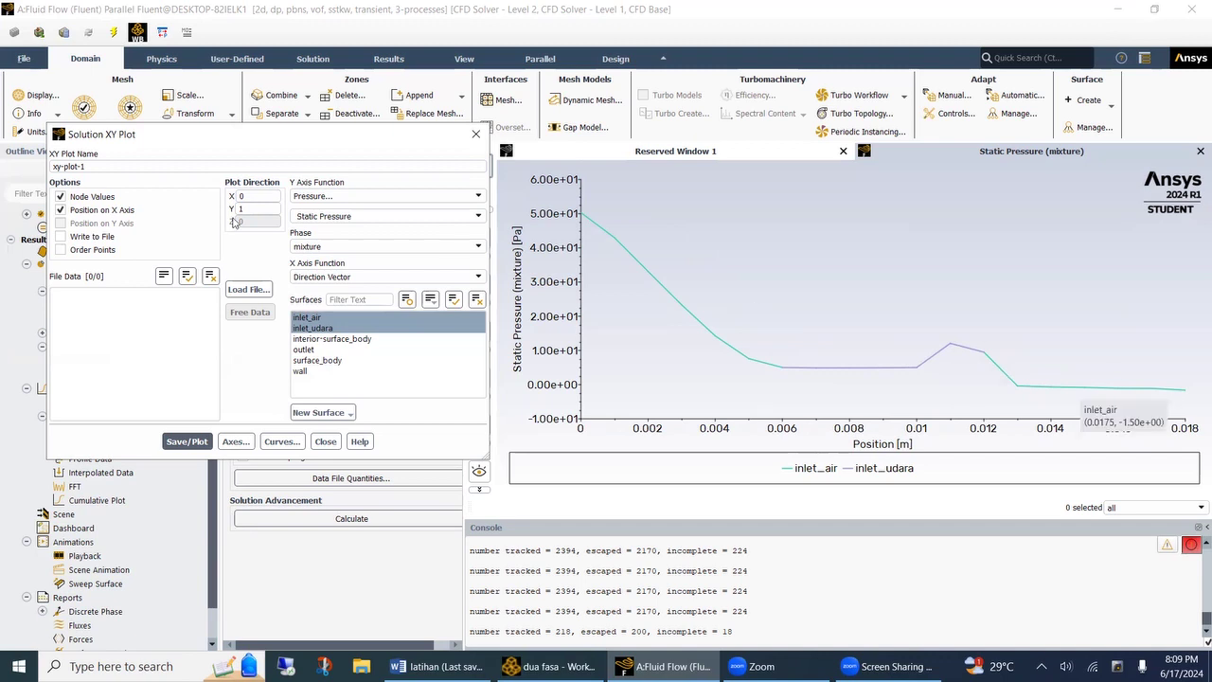
Step: Add the outlet surface to the static pressure XY plot and replot it
click(403, 197)
click(404, 197)
click(336, 321)
click(332, 317)
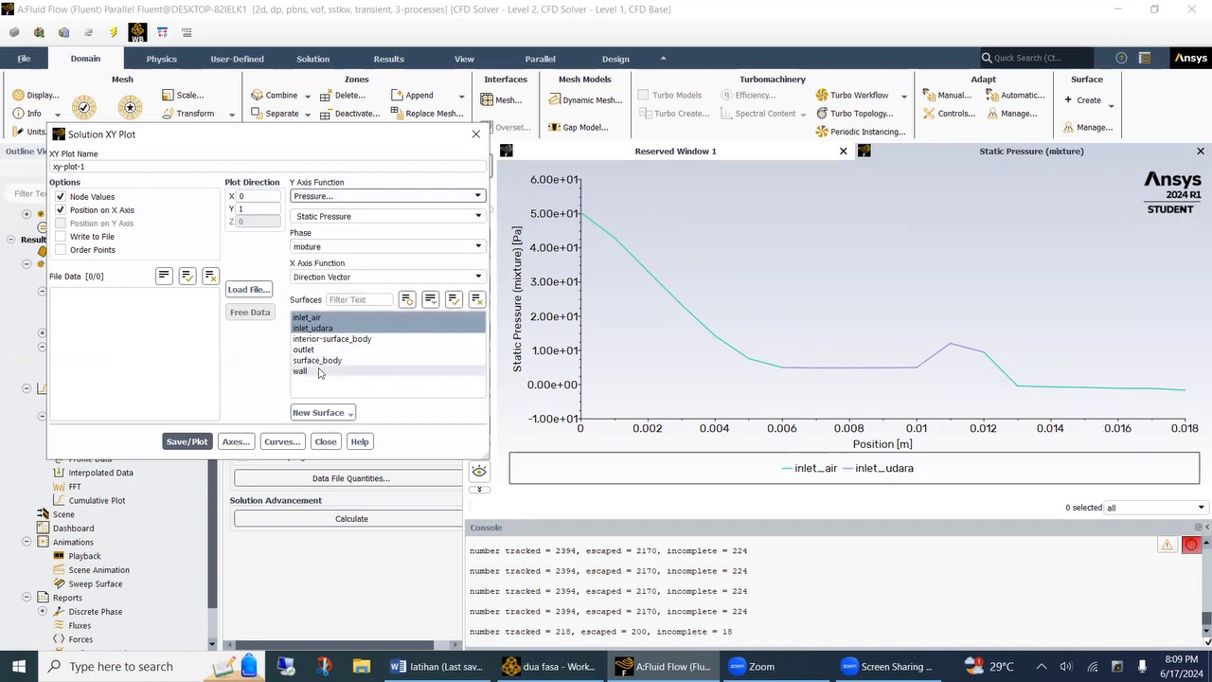
click(305, 350)
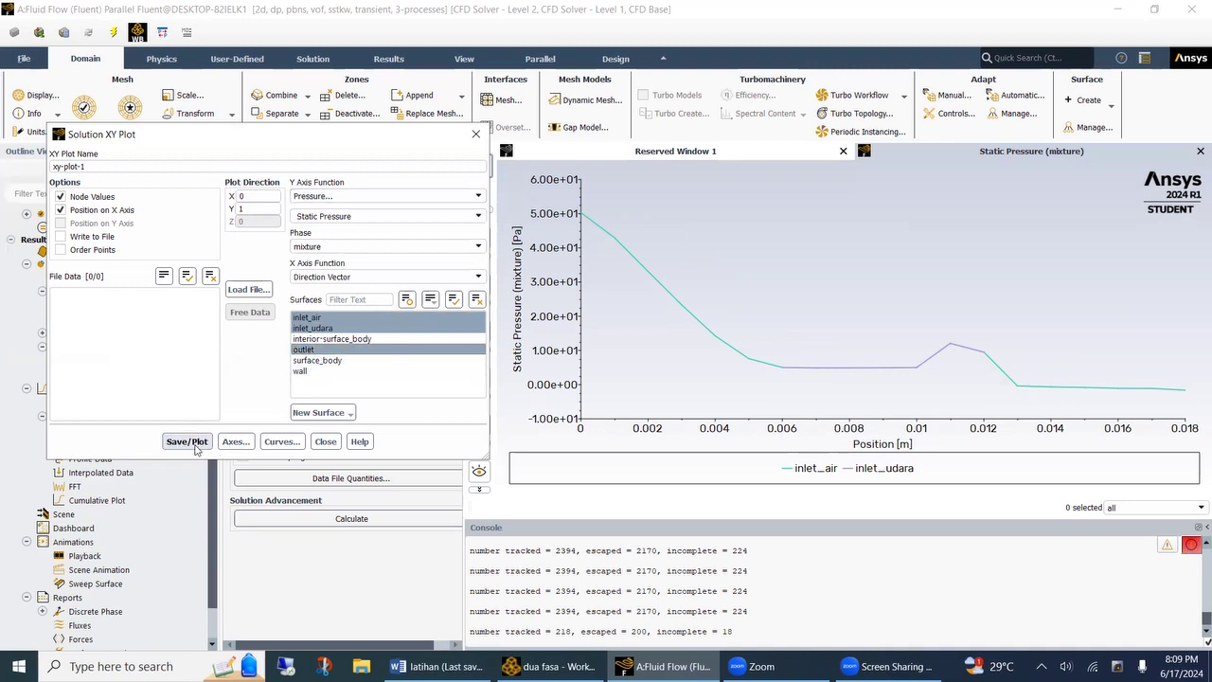
click(193, 444)
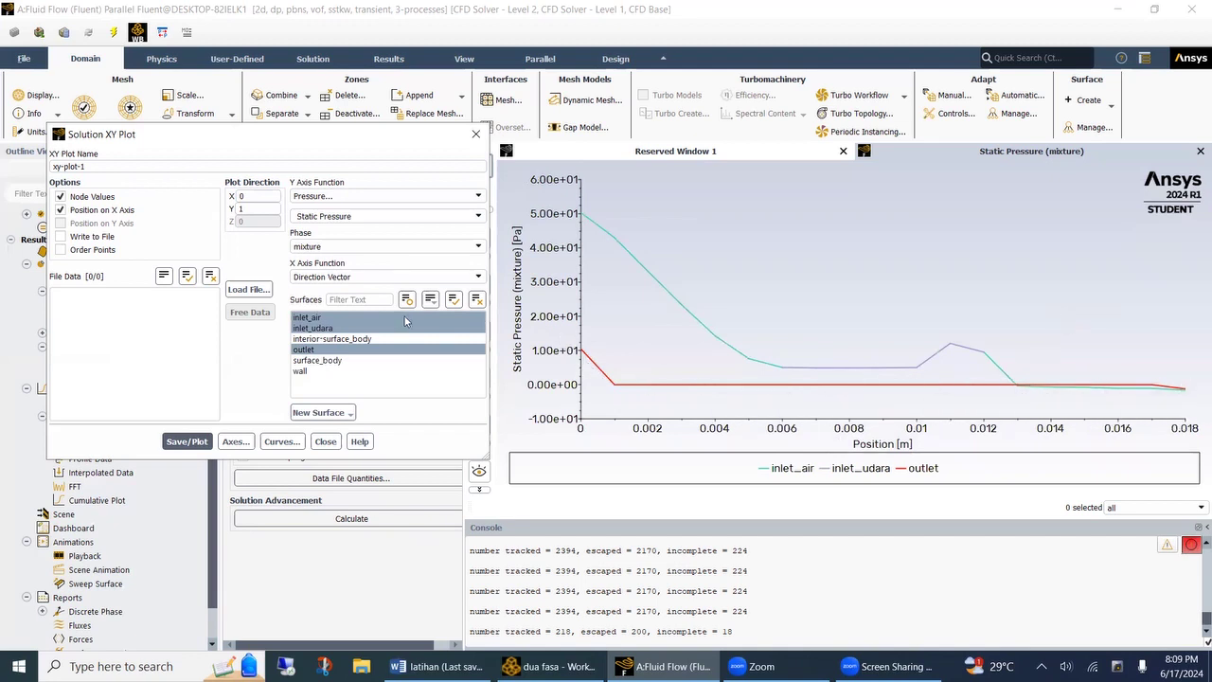
Step: Plot the mixture velocity magnitude for inlet_air, inlet_udara and outlet, and close the XY plot settings
click(338, 197)
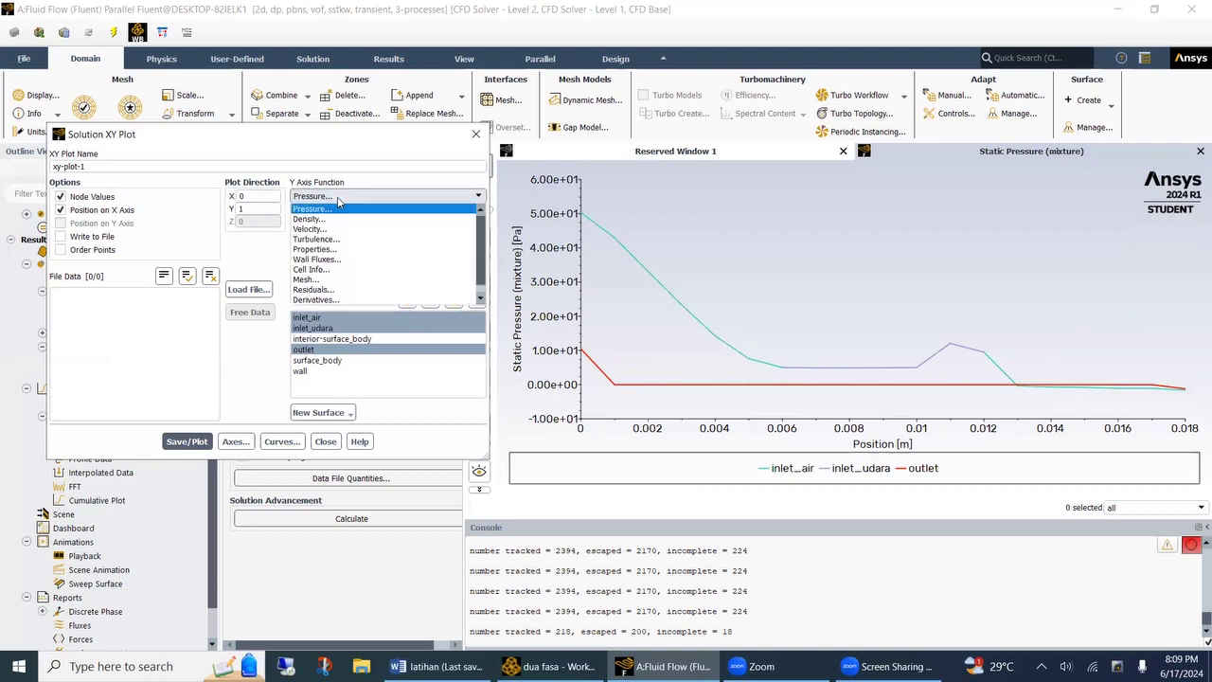
click(325, 234)
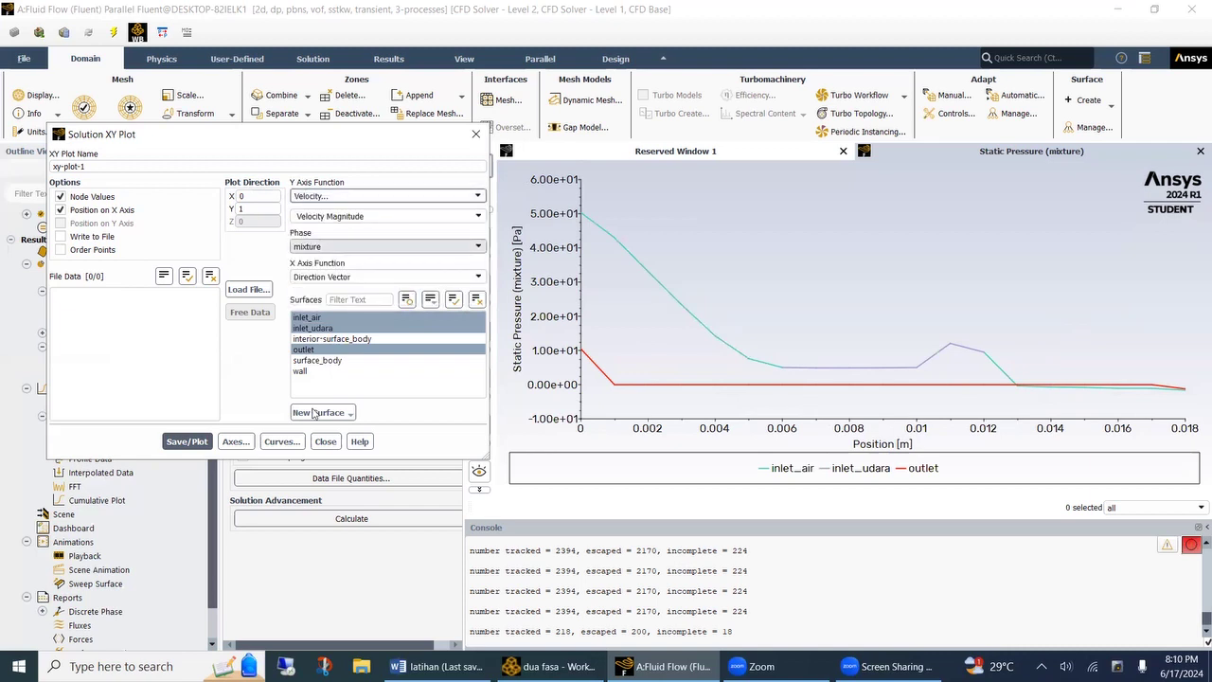
click(189, 443)
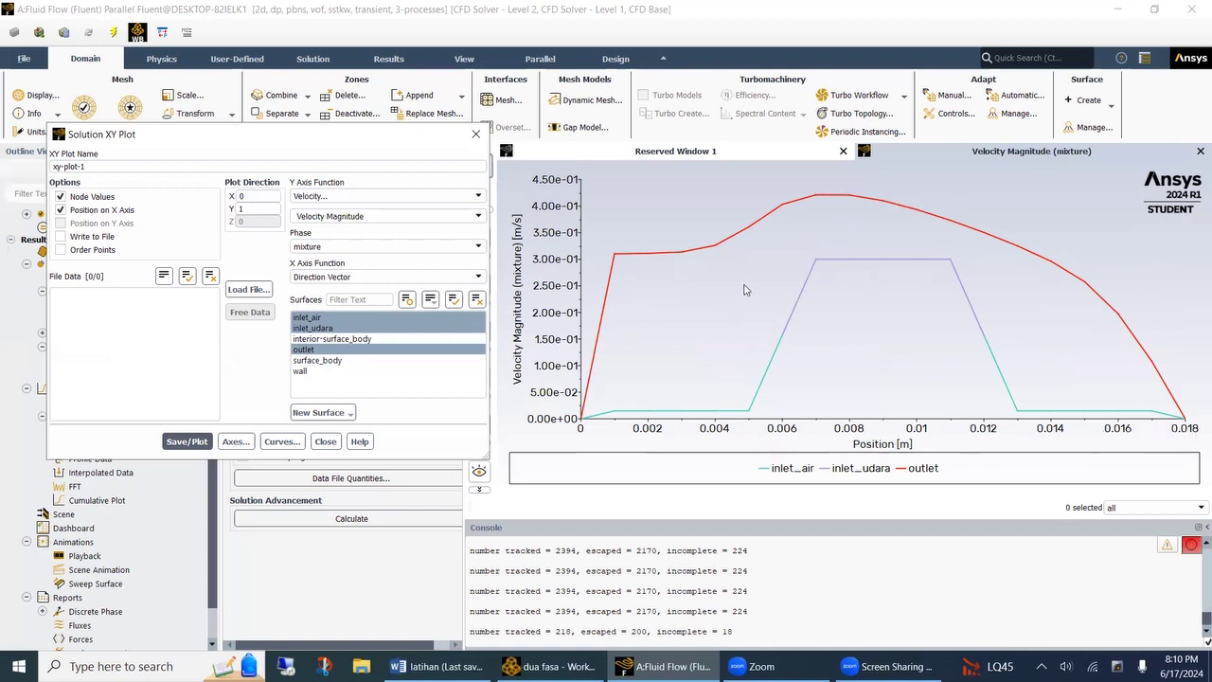
click(326, 444)
Step: Check the defined solution animations under the calculation activities and open the animation playback for the vof sequence
scroll(218, 453, down, 1)
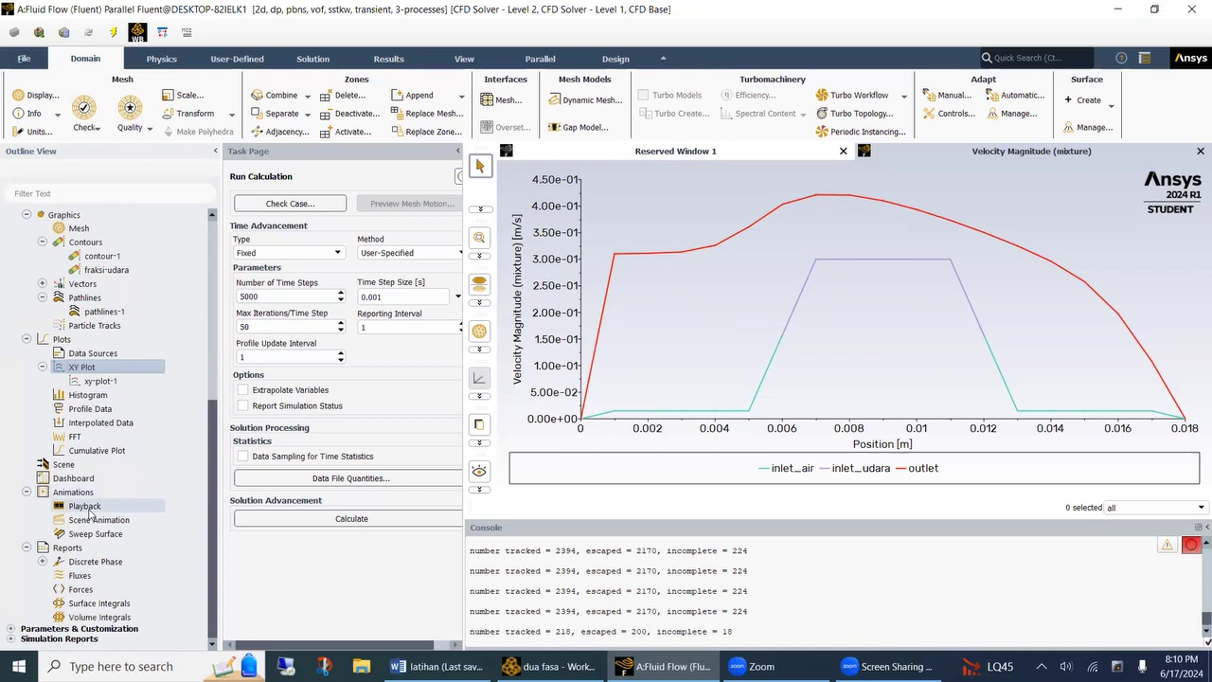
scroll(90, 511, up, 3)
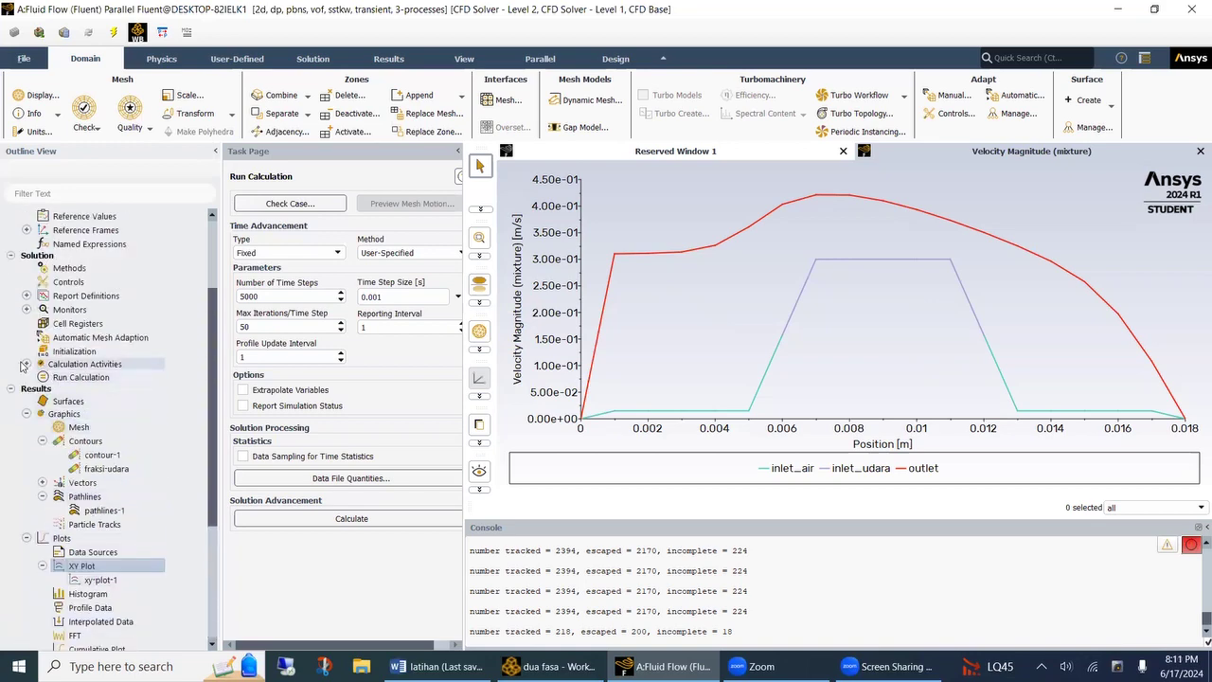
click(26, 365)
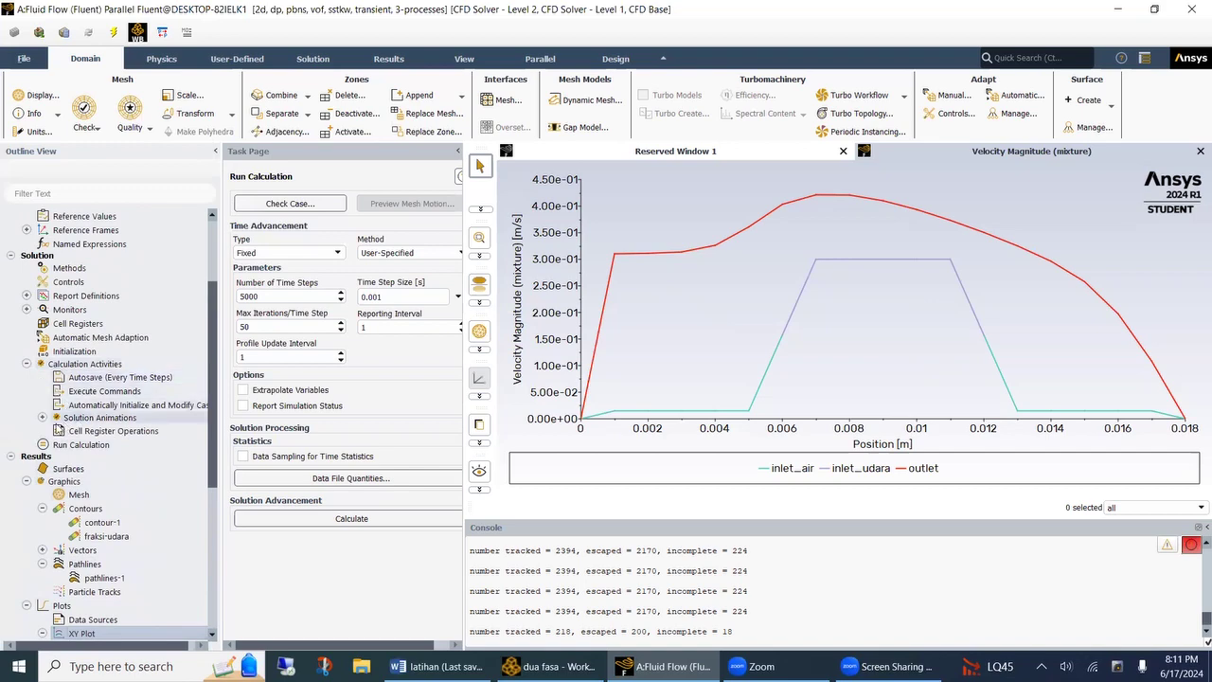
click(42, 418)
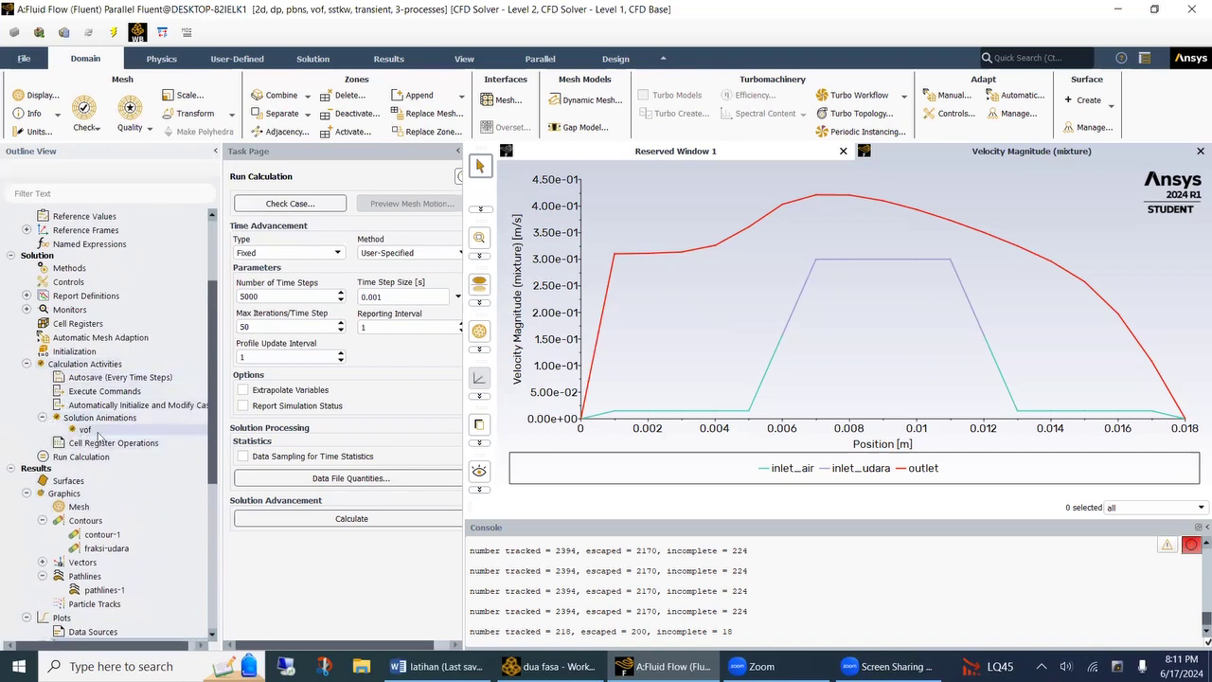
scroll(96, 441, down, 5)
double_click(81, 443)
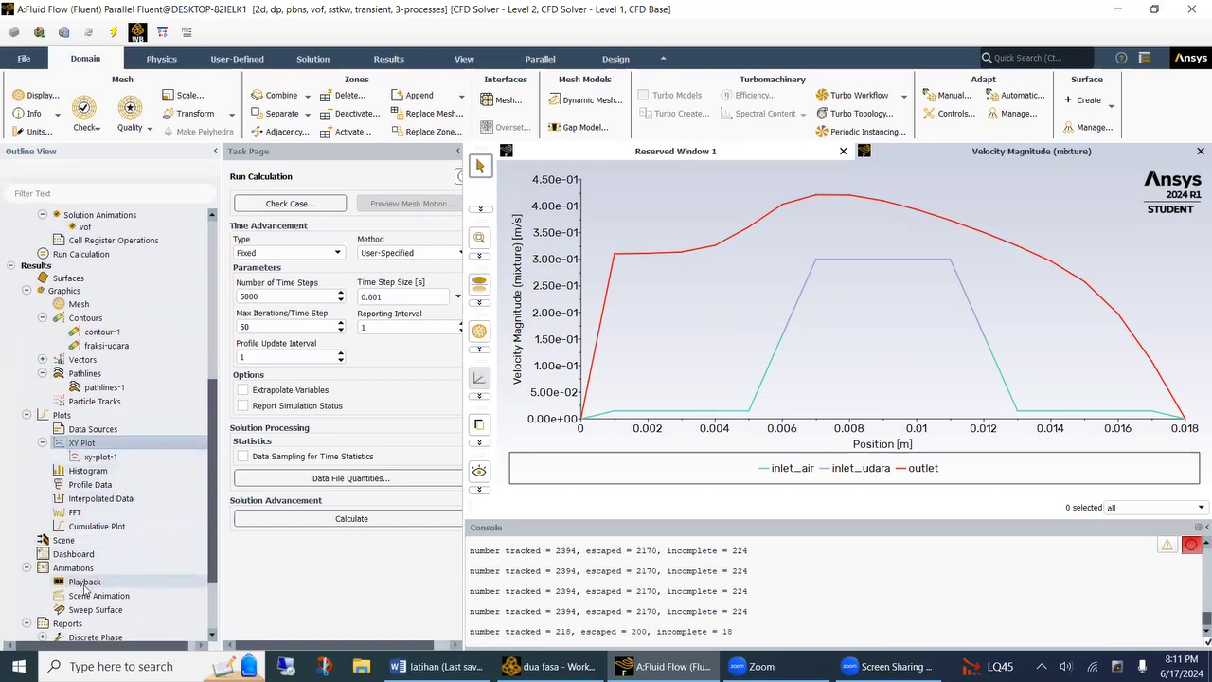
double_click(84, 583)
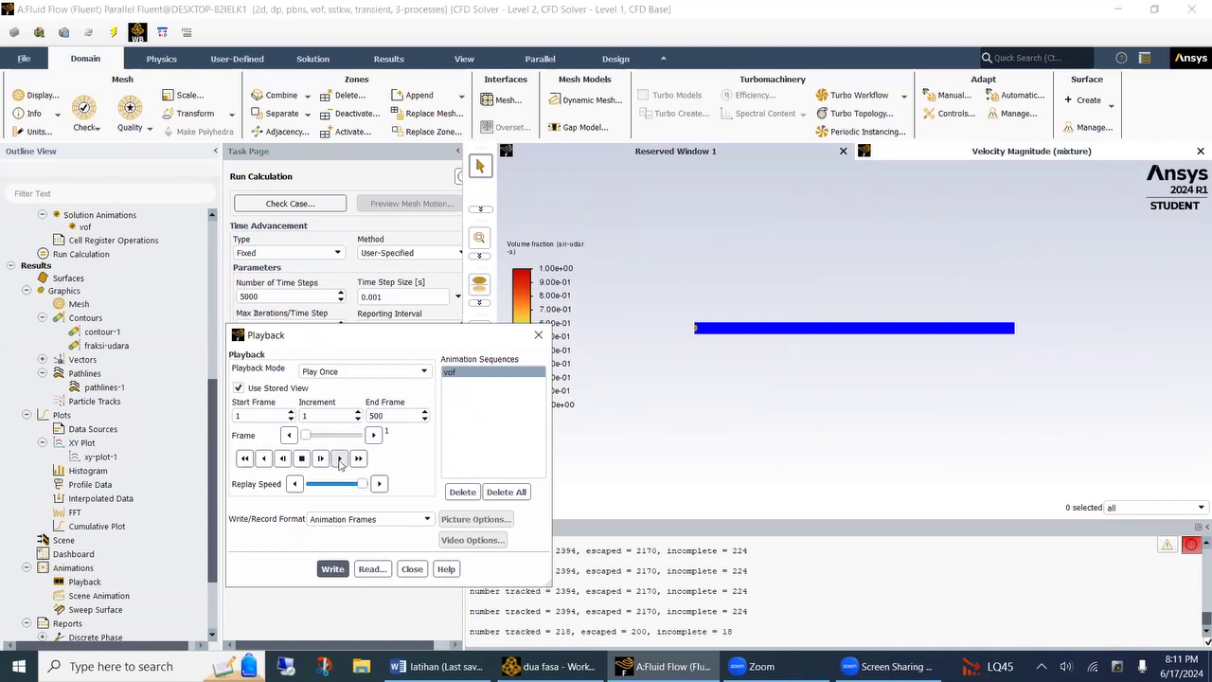
Step: Play the vof animation sequence once through its 500 frames and close the playback settings
click(340, 459)
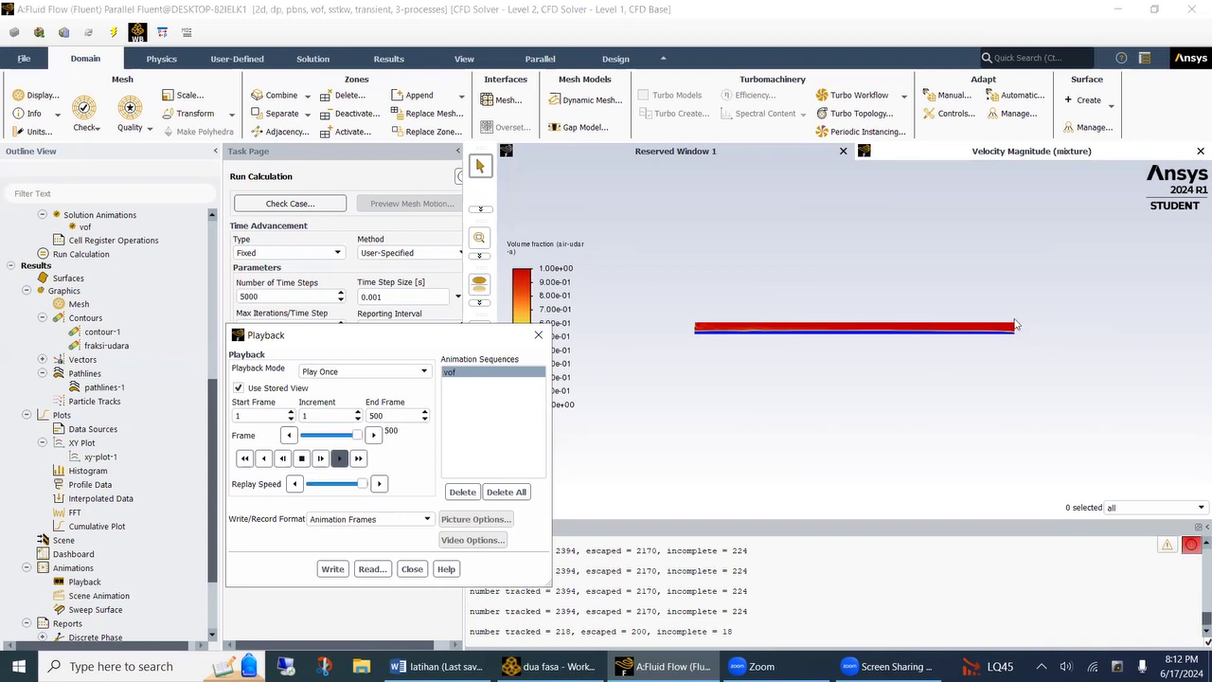
click(413, 572)
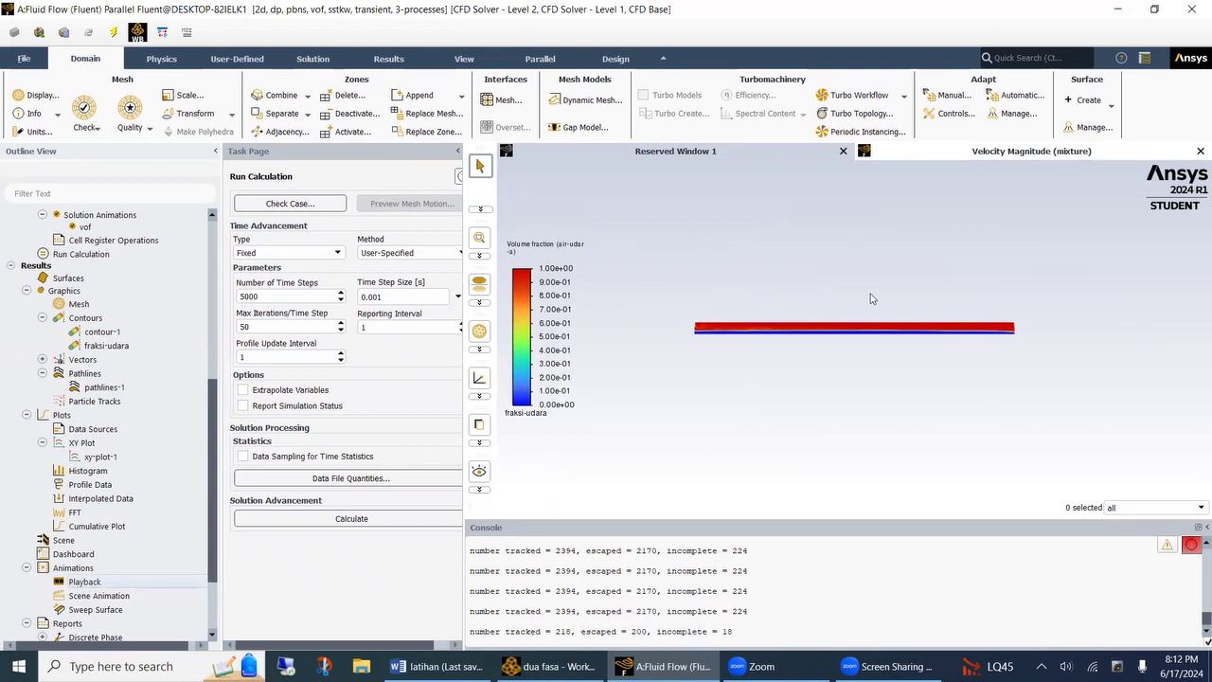
Step: Open the Save Picture settings for the enlarged volume-fraction contour and choose JPEG as the image format
scroll(871, 297, up, 3)
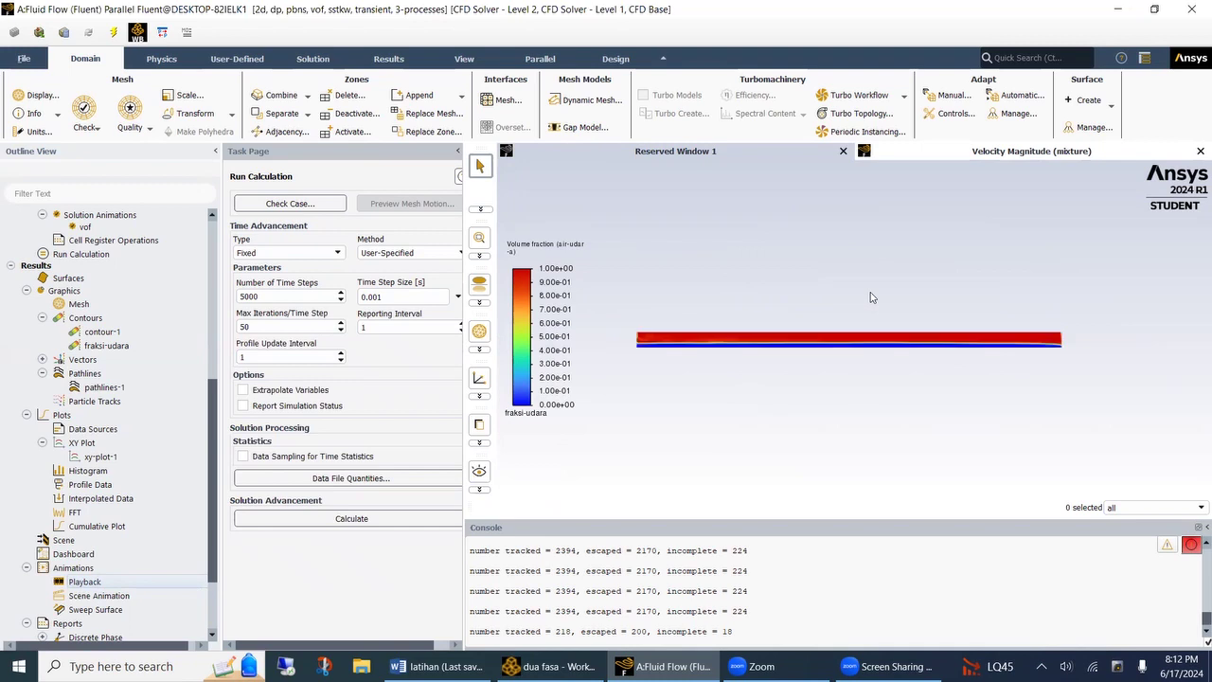
scroll(741, 307, up, 1)
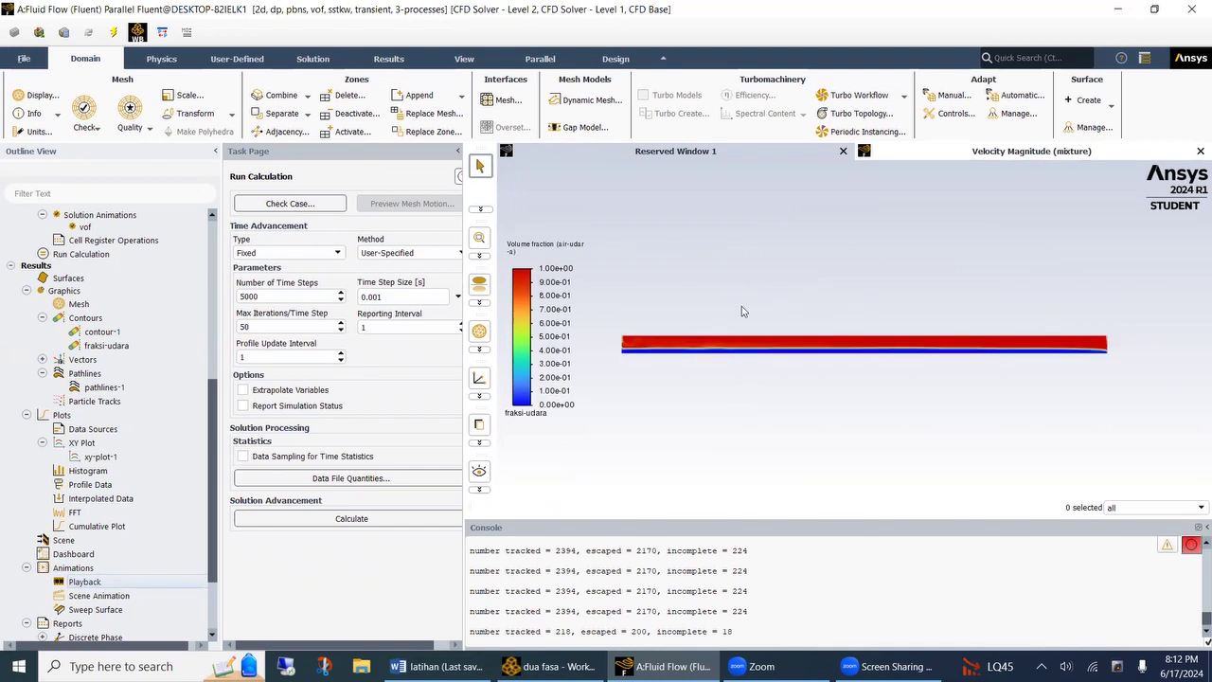
click(24, 61)
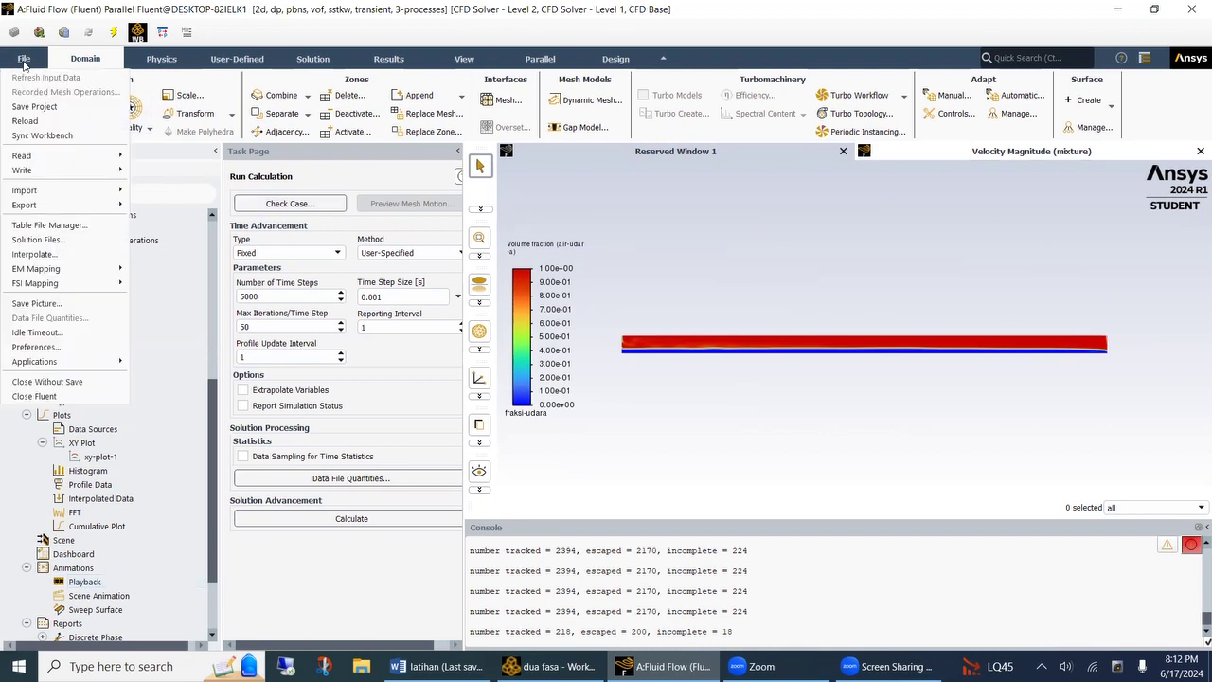
click(30, 306)
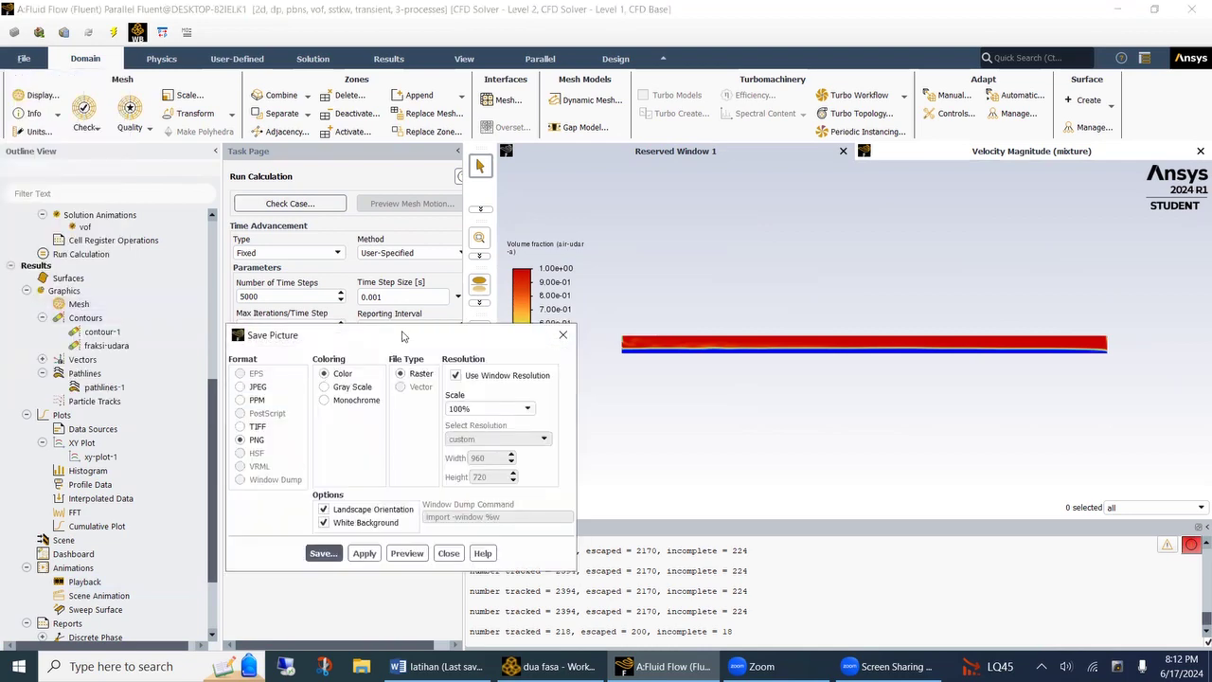
drag(401, 337, 418, 229)
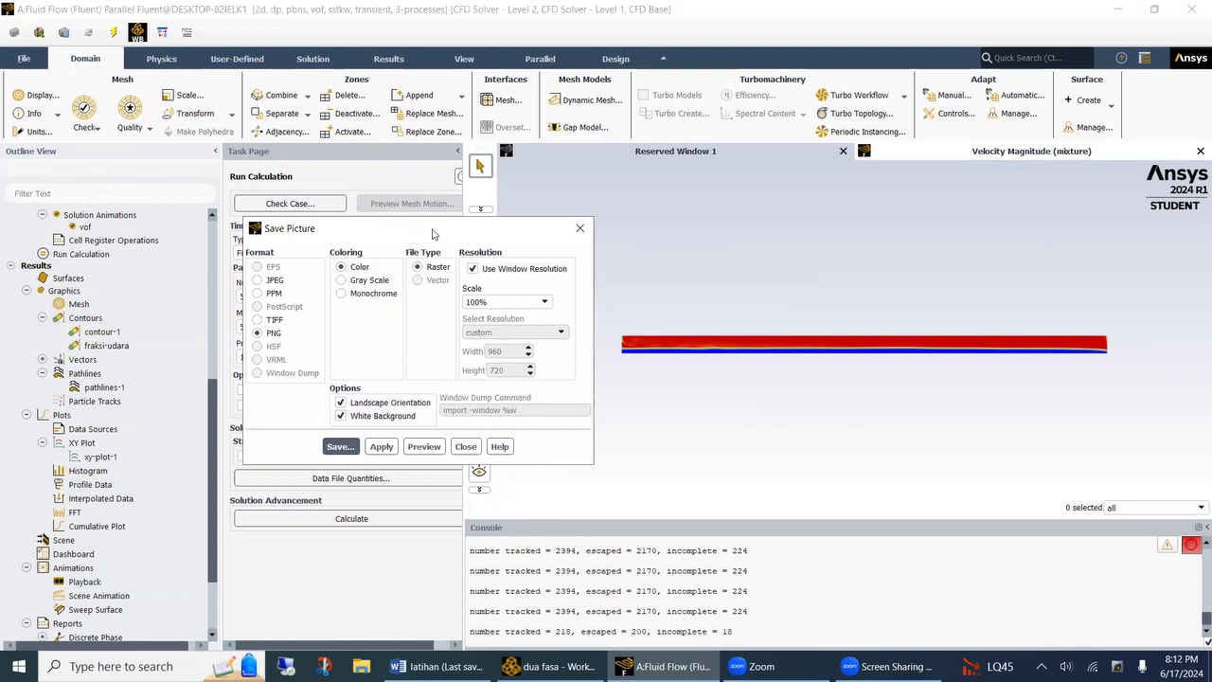
drag(433, 234, 367, 209)
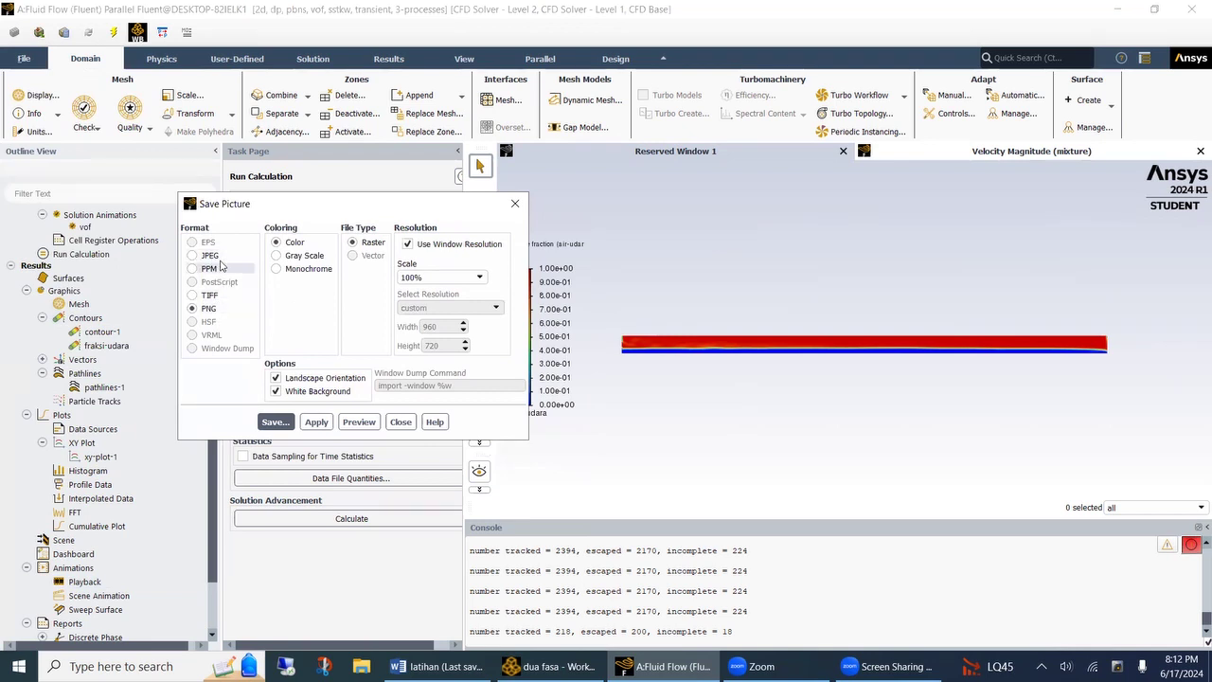
click(214, 256)
drag(294, 207, 283, 222)
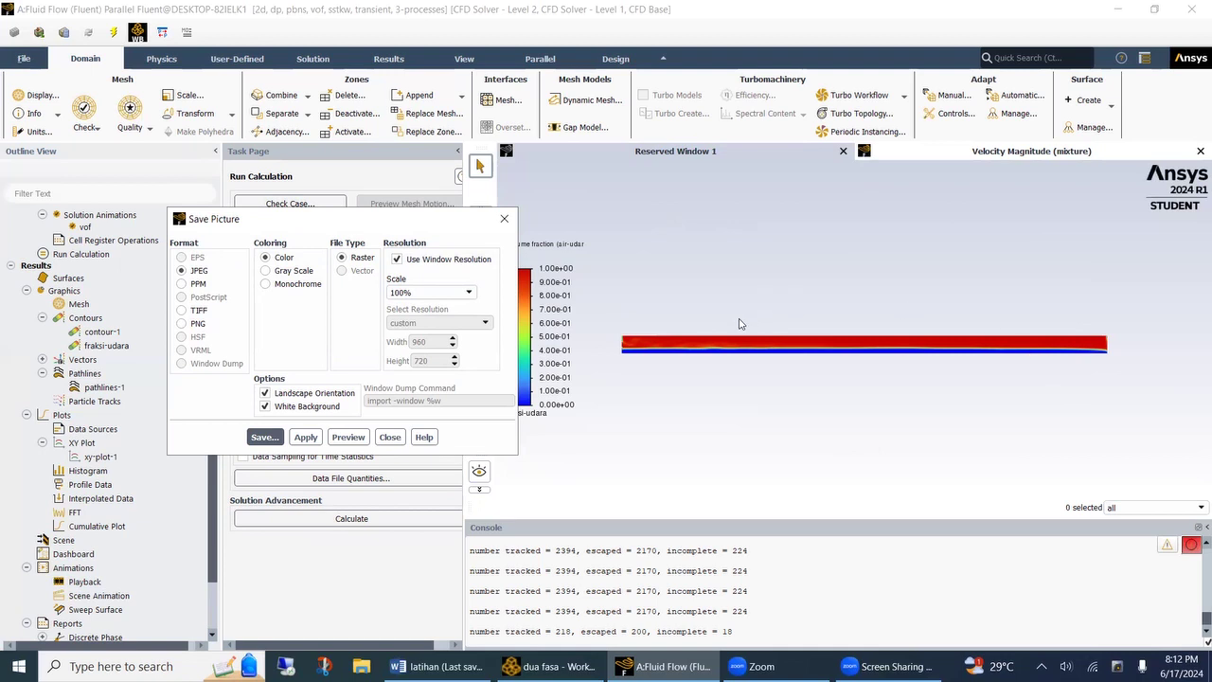
Step: Turn off the window resolution and set a custom picture resolution of 10000 width by 6000 height
click(448, 262)
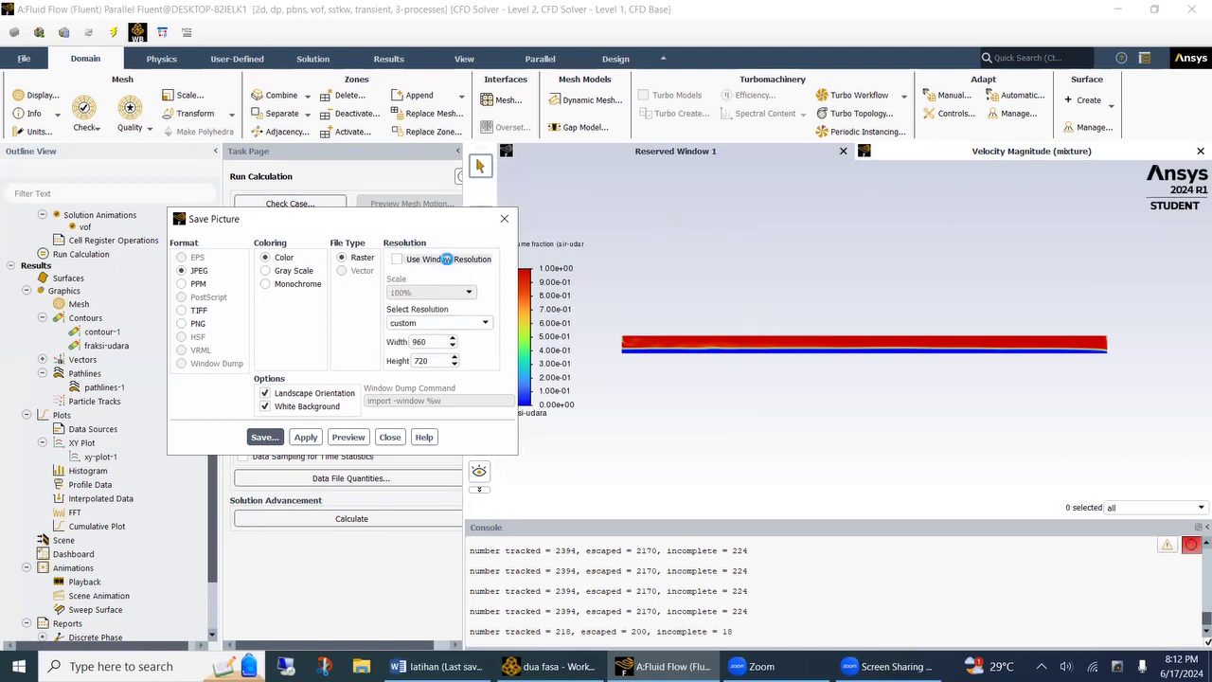
click(432, 342)
double_click(433, 342)
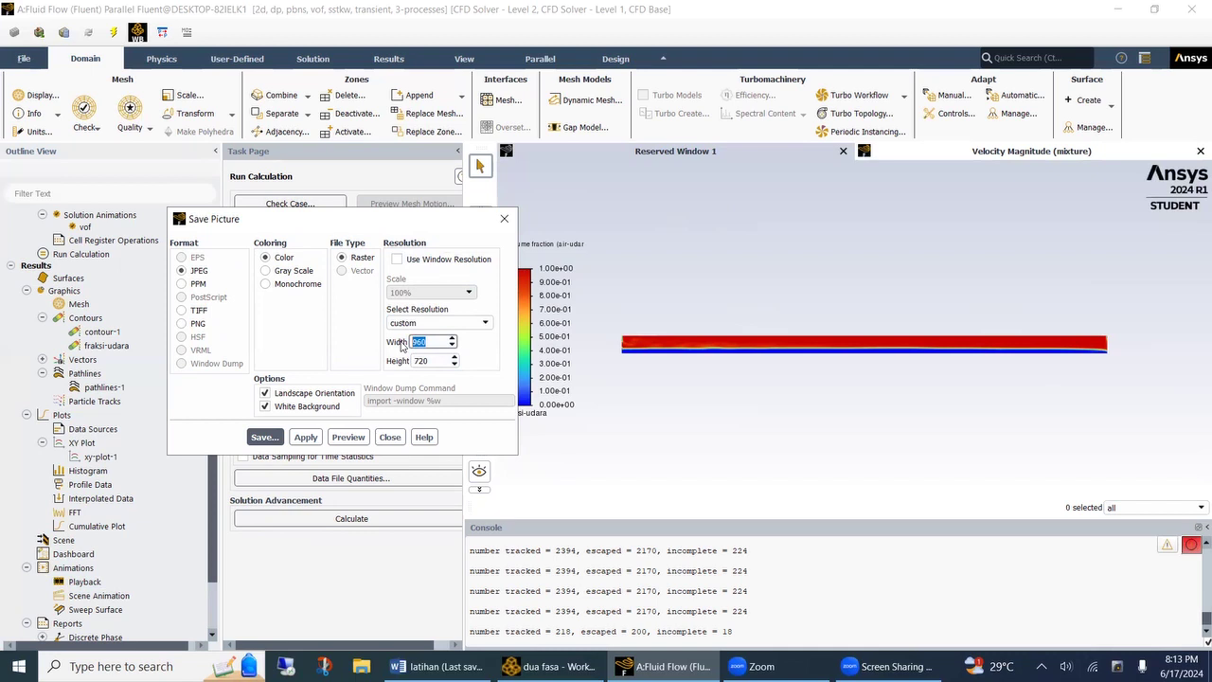
text(10000)
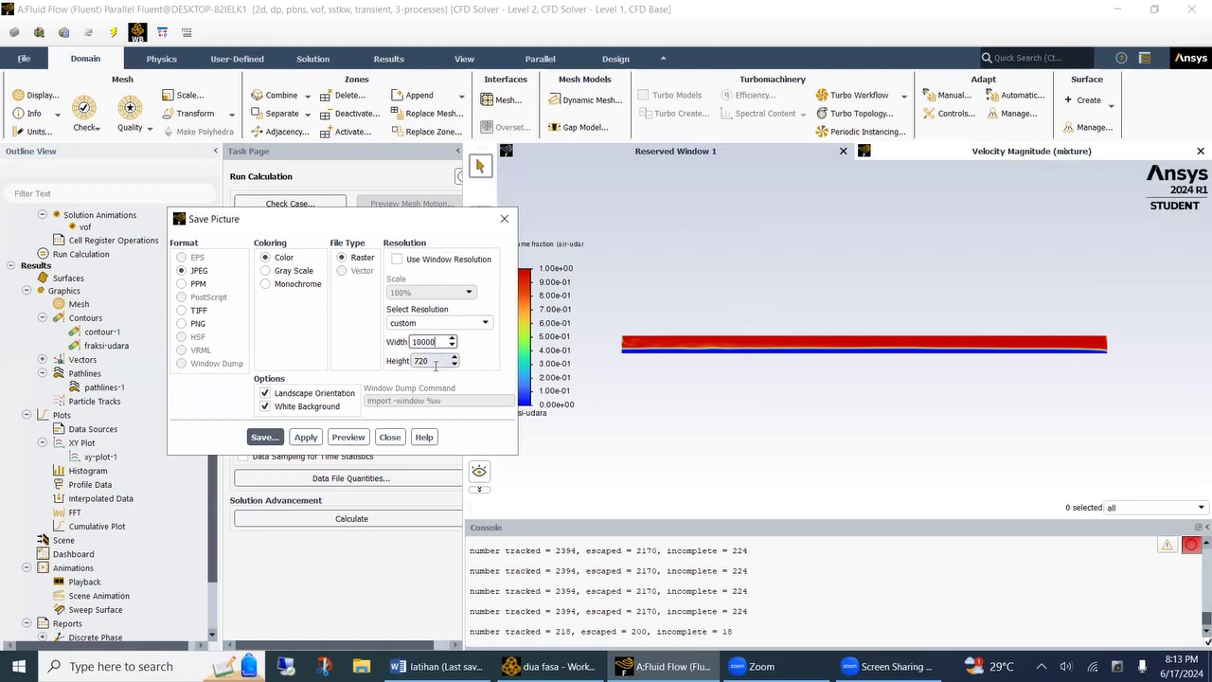
double_click(420, 361)
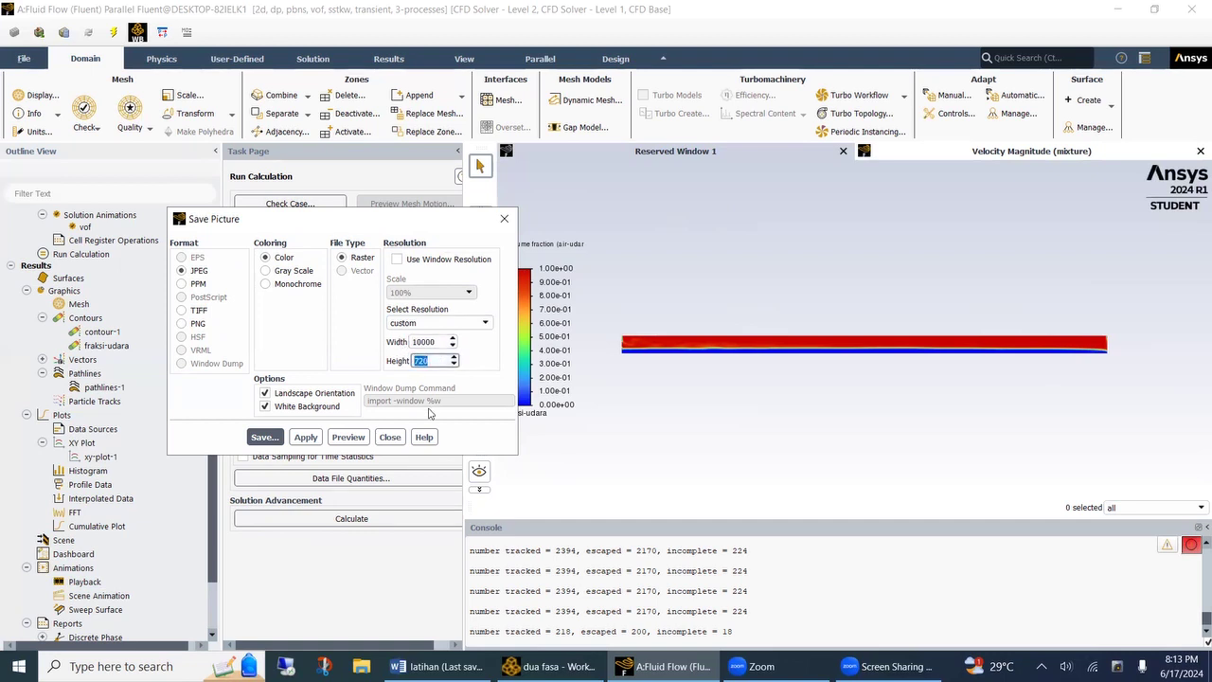
text(6000)
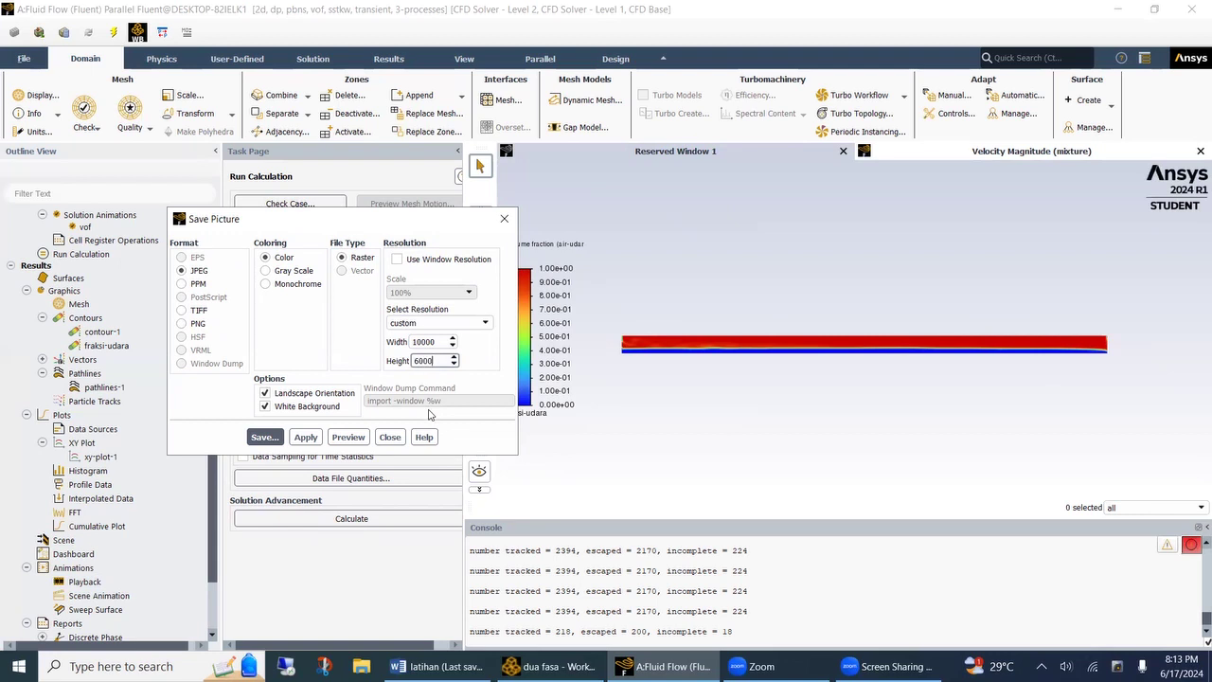
Step: Save the picture as gambar 1.jpg in the C:\Simulation\dua fasa_files folder
click(264, 437)
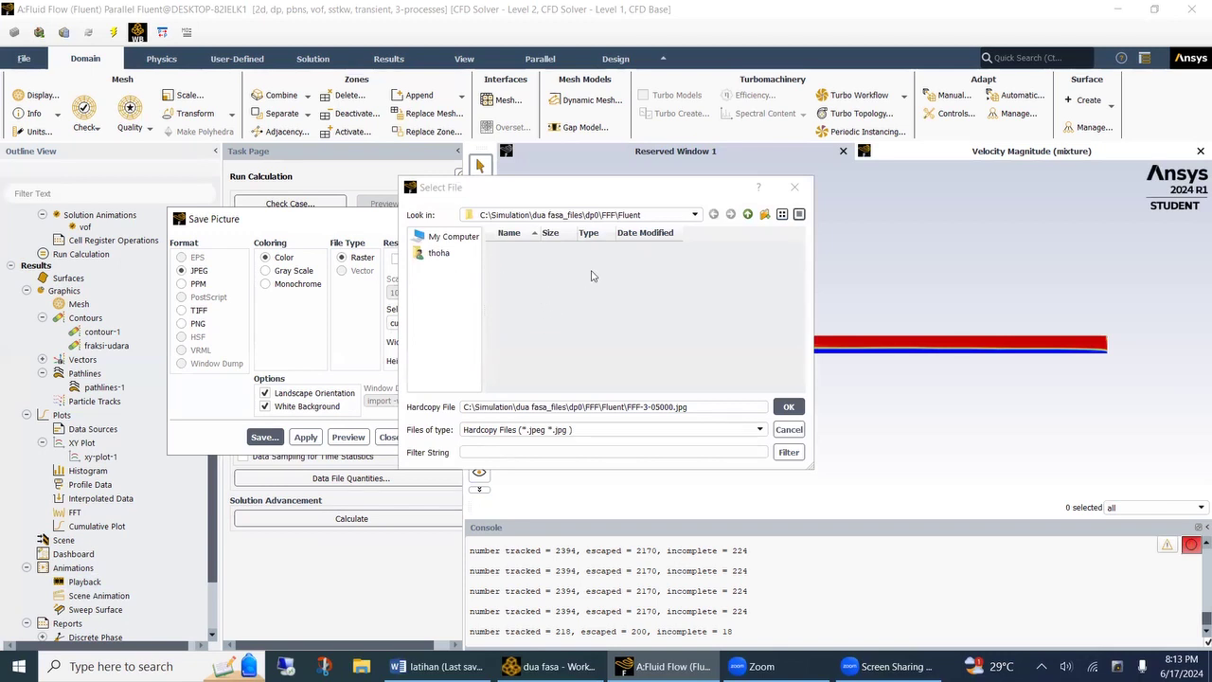
click(748, 214)
click(747, 214)
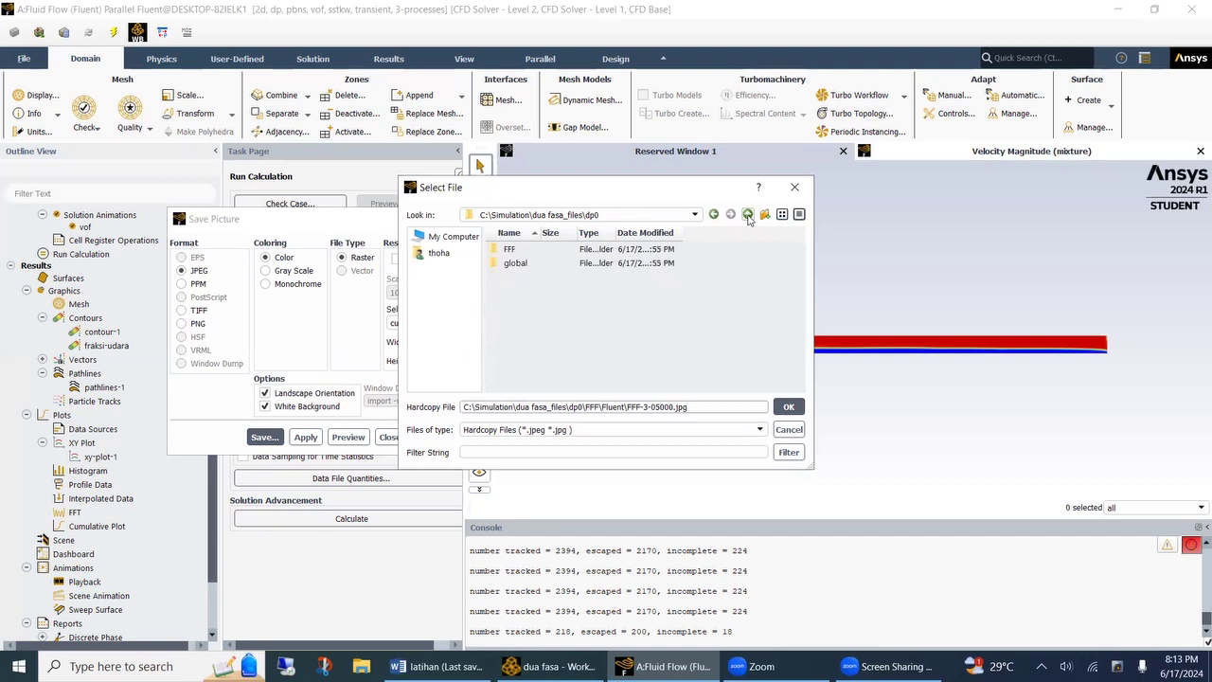
click(747, 214)
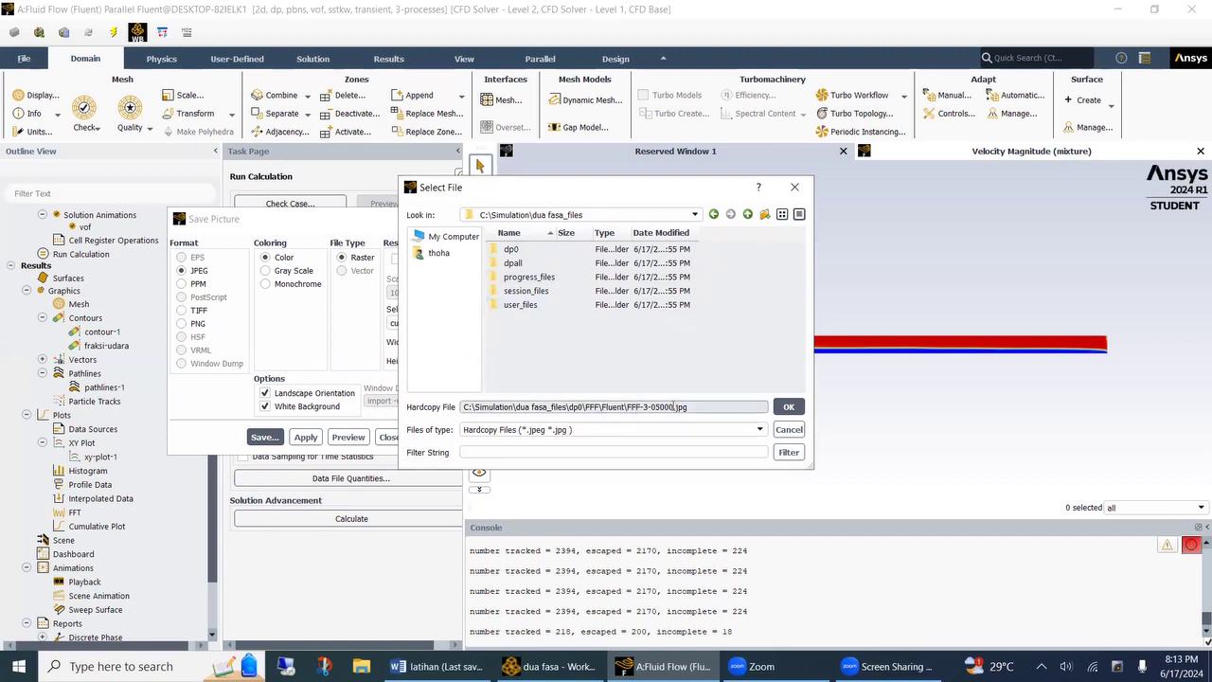
drag(674, 406, 458, 423)
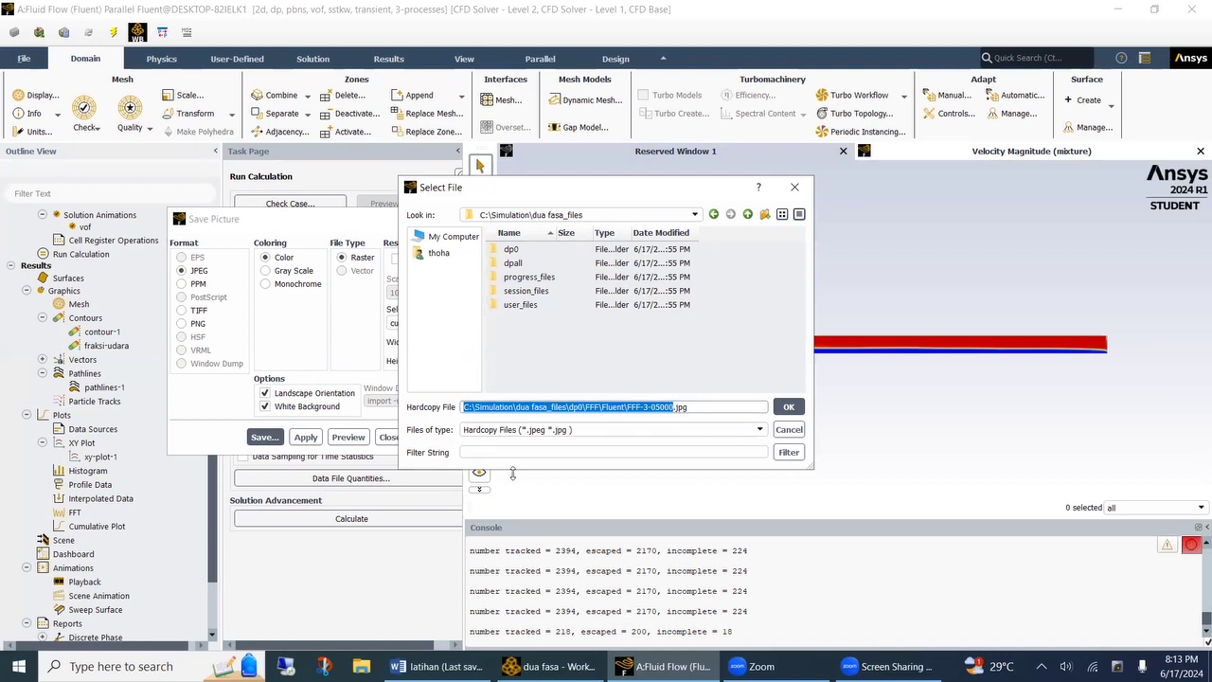
text(gam)
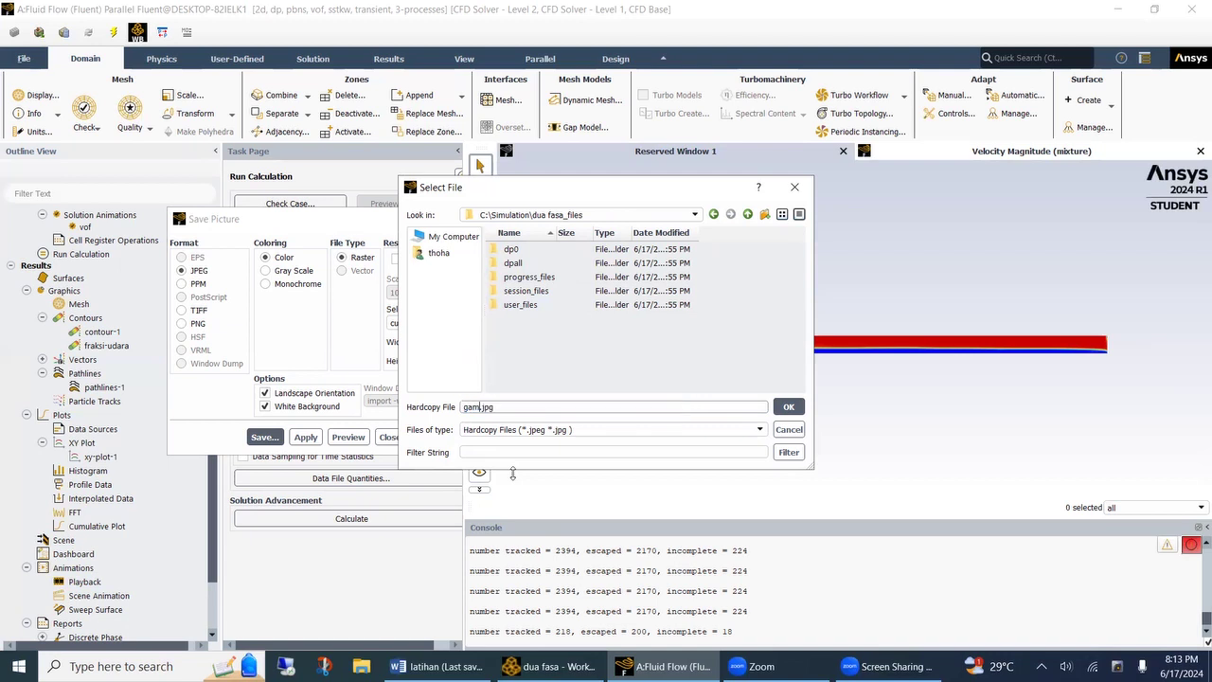
text(bar 1)
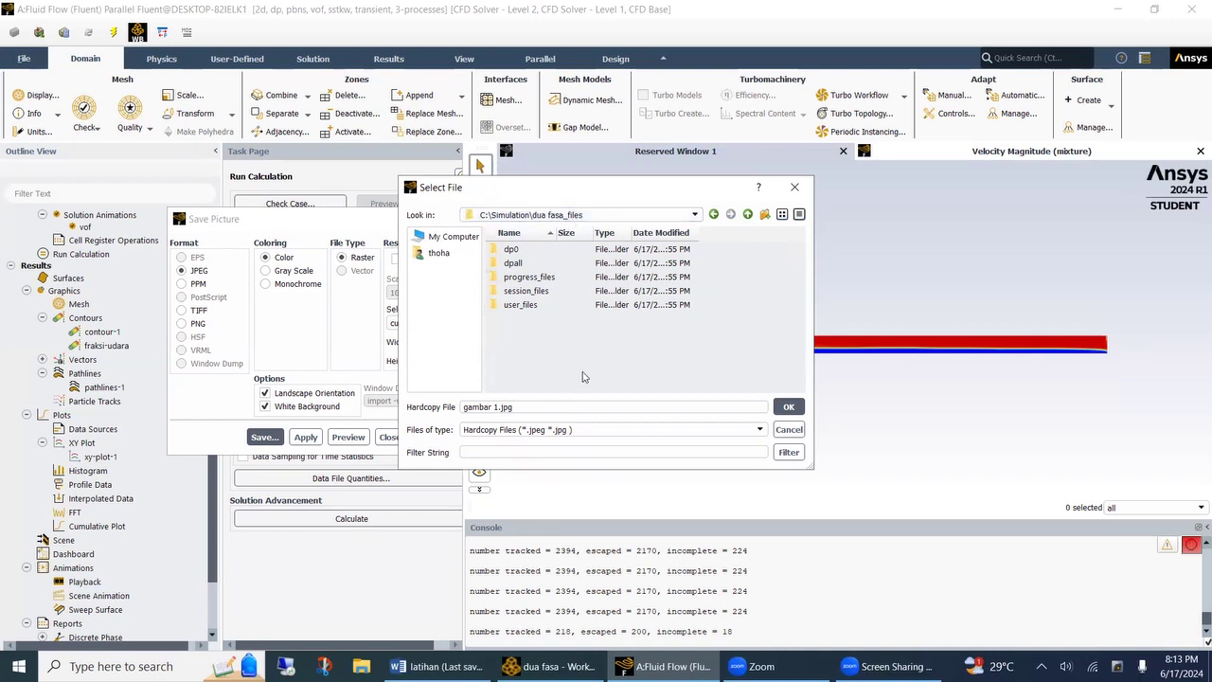
click(792, 408)
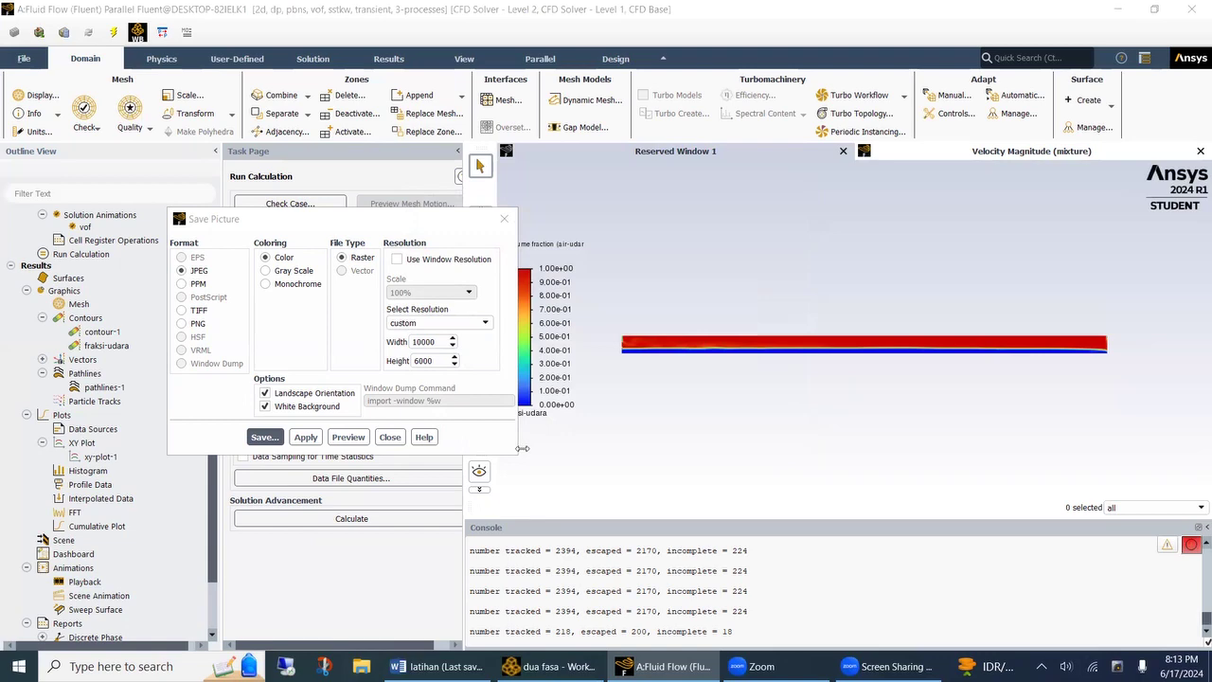
Step: Switch to File Explorer, open gambar 1 from C:\Simulation\dua fasa_files to check the exported contour, and close the image
key(super+e)
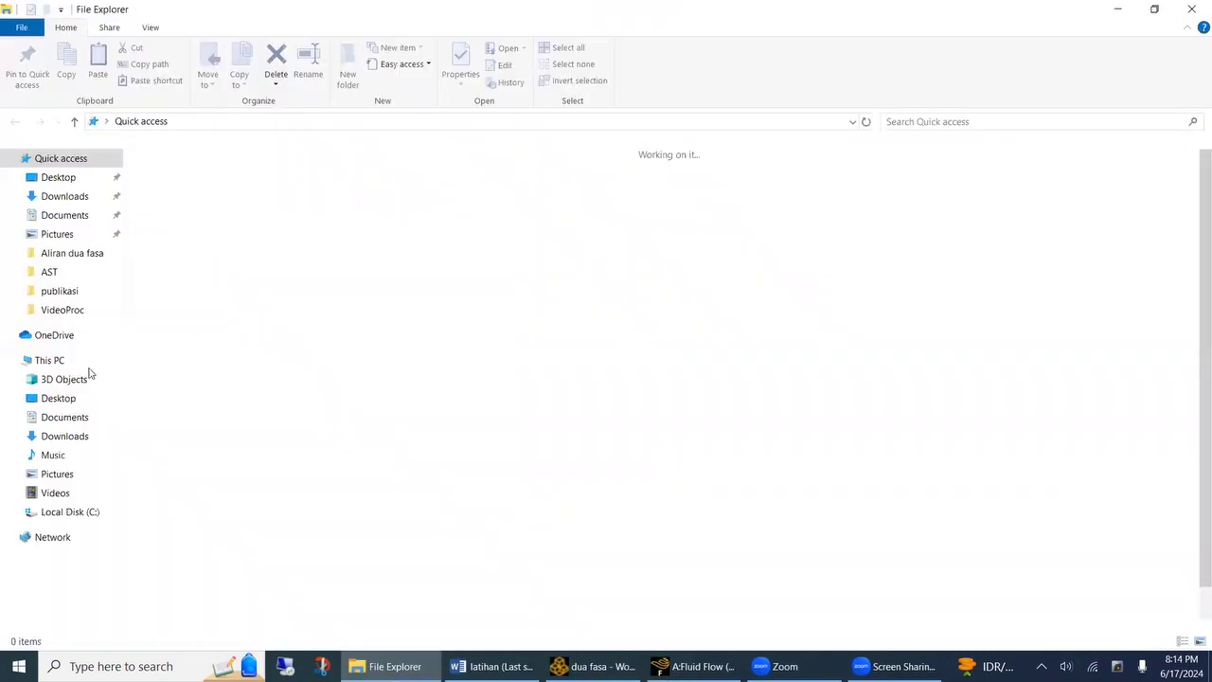
click(75, 512)
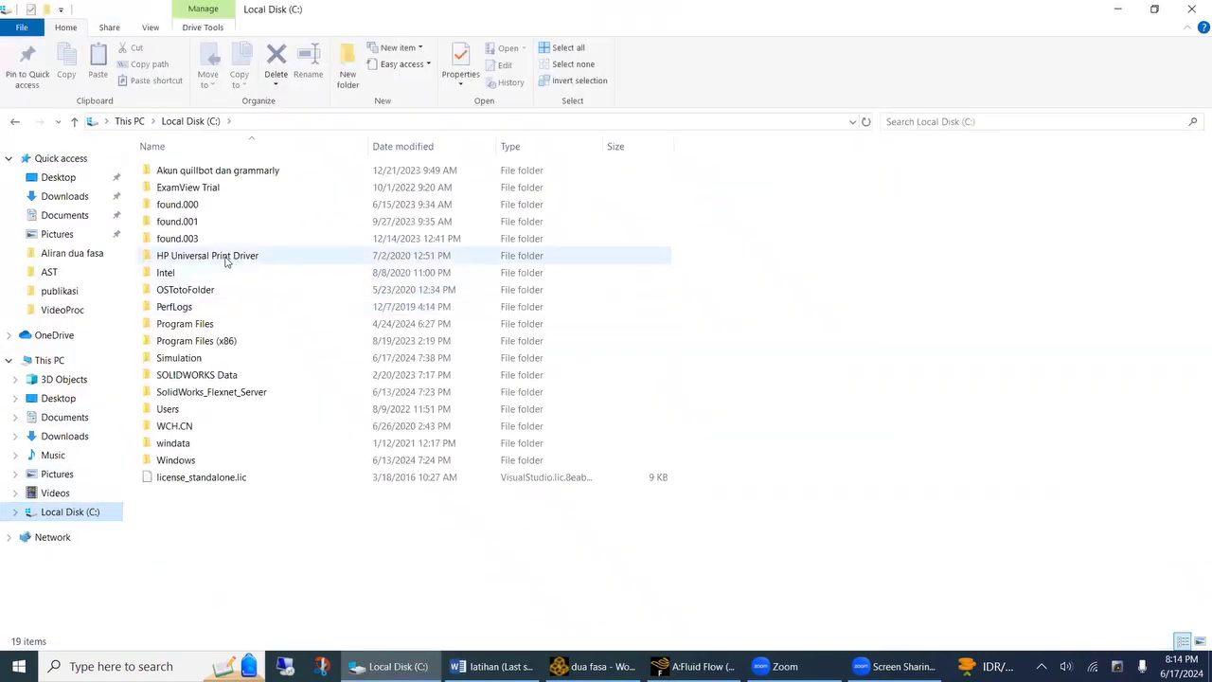
double_click(175, 357)
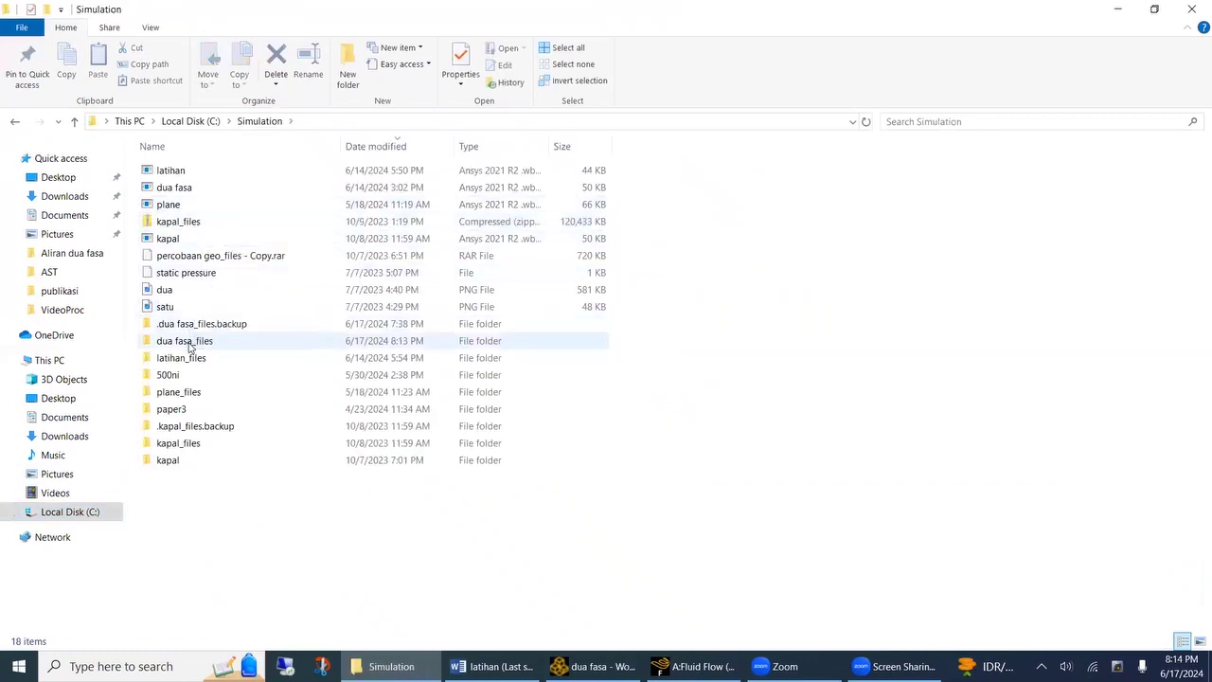
double_click(190, 347)
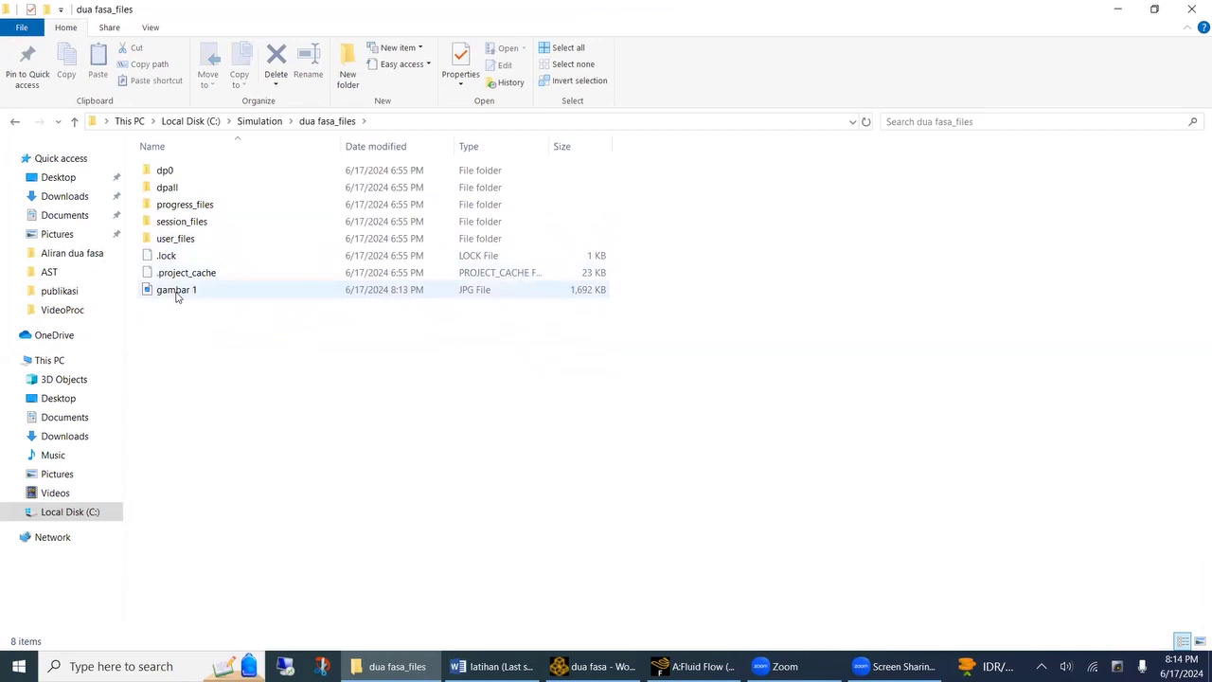
click(176, 291)
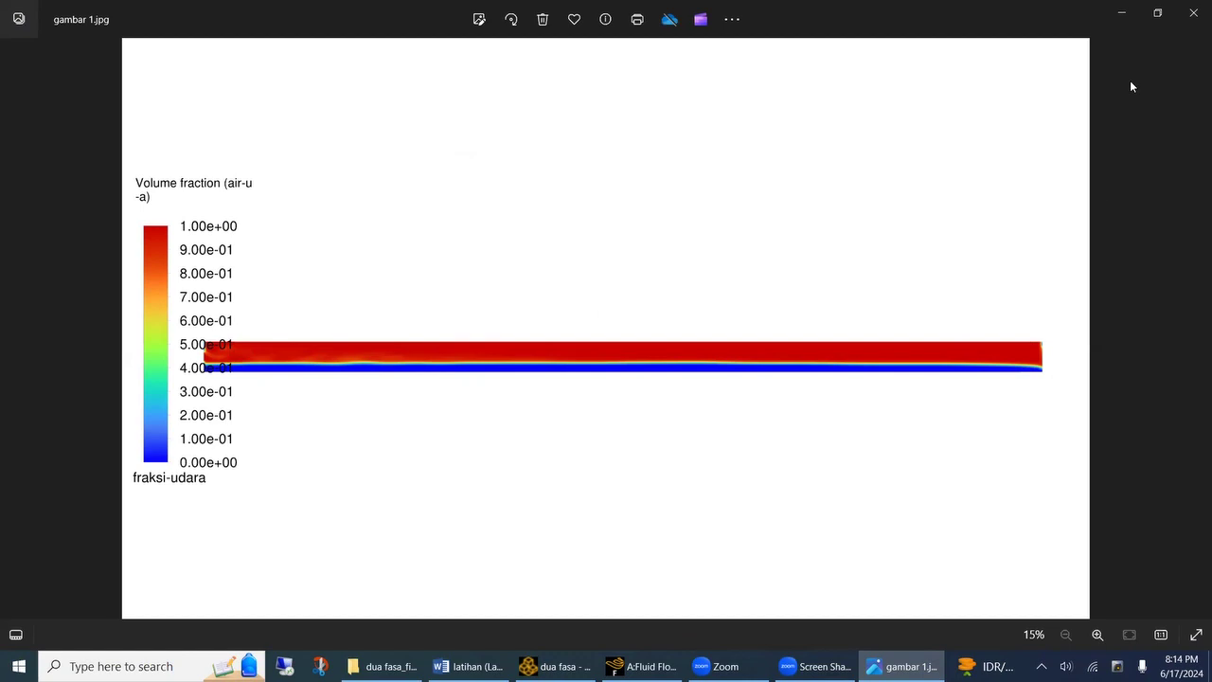
key(alt+F4)
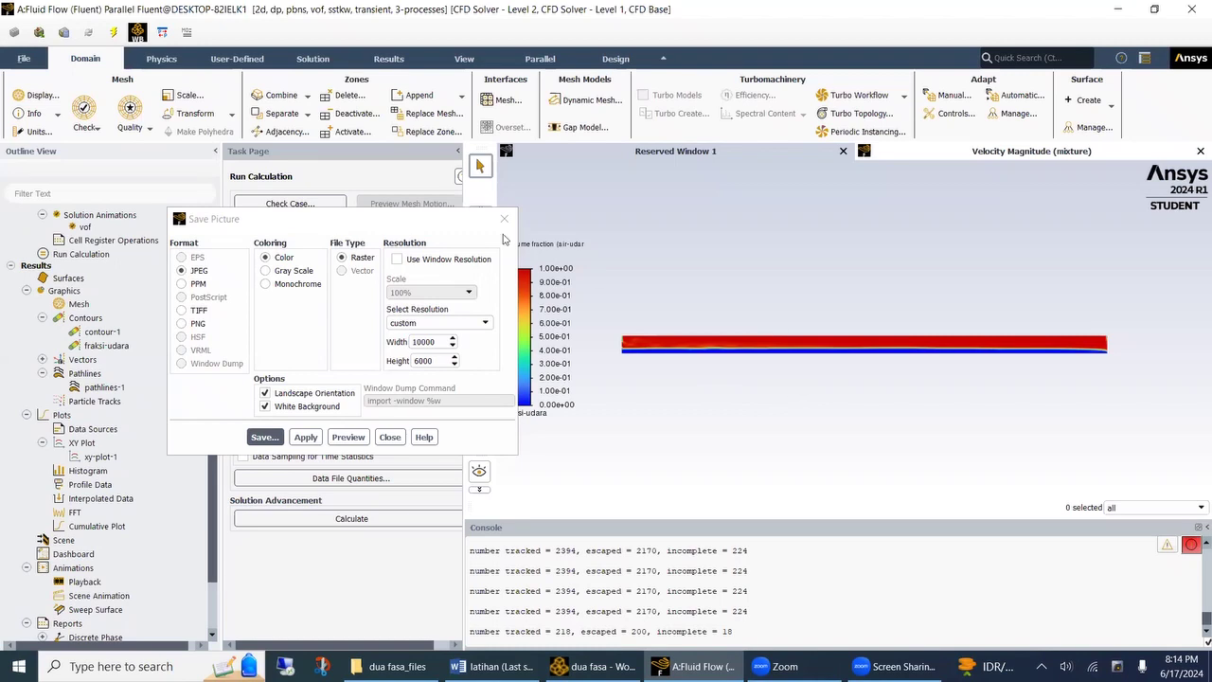
Step: Move the Save Picture dialog clear of the graphics and reframe the volume-fraction contour so the whole channel fits beside the colour legend
click(467, 225)
drag(467, 224, 385, 205)
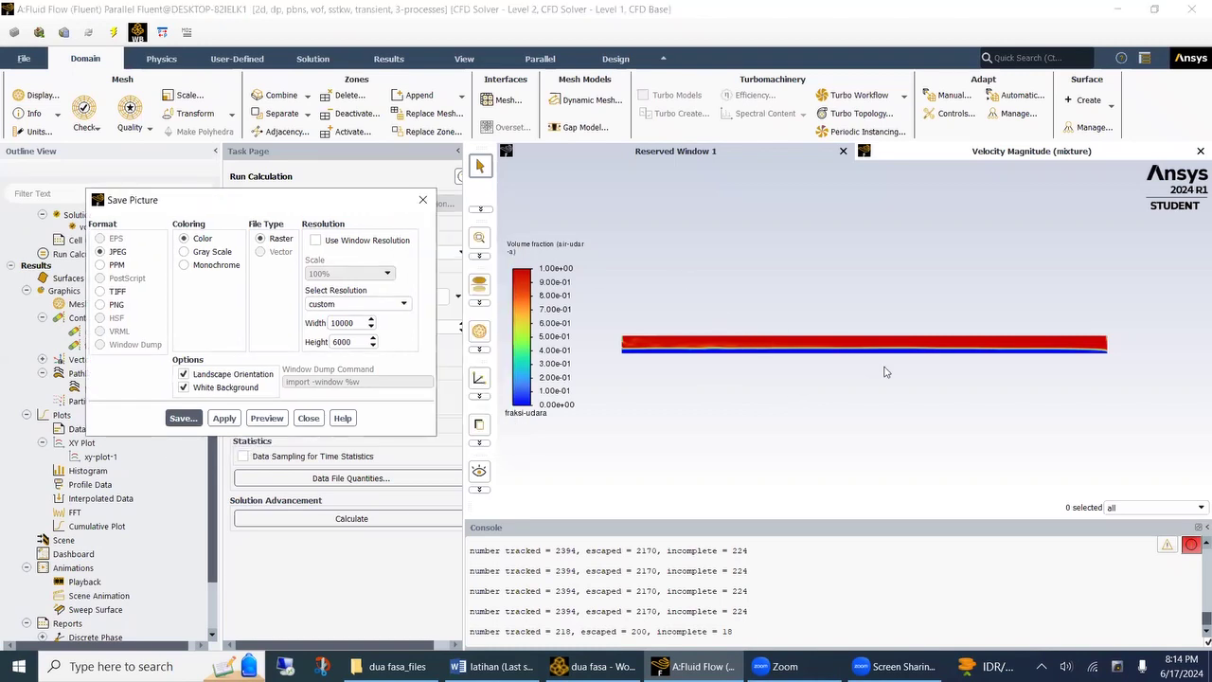
scroll(890, 374, down, 2)
scroll(592, 396, up, 2)
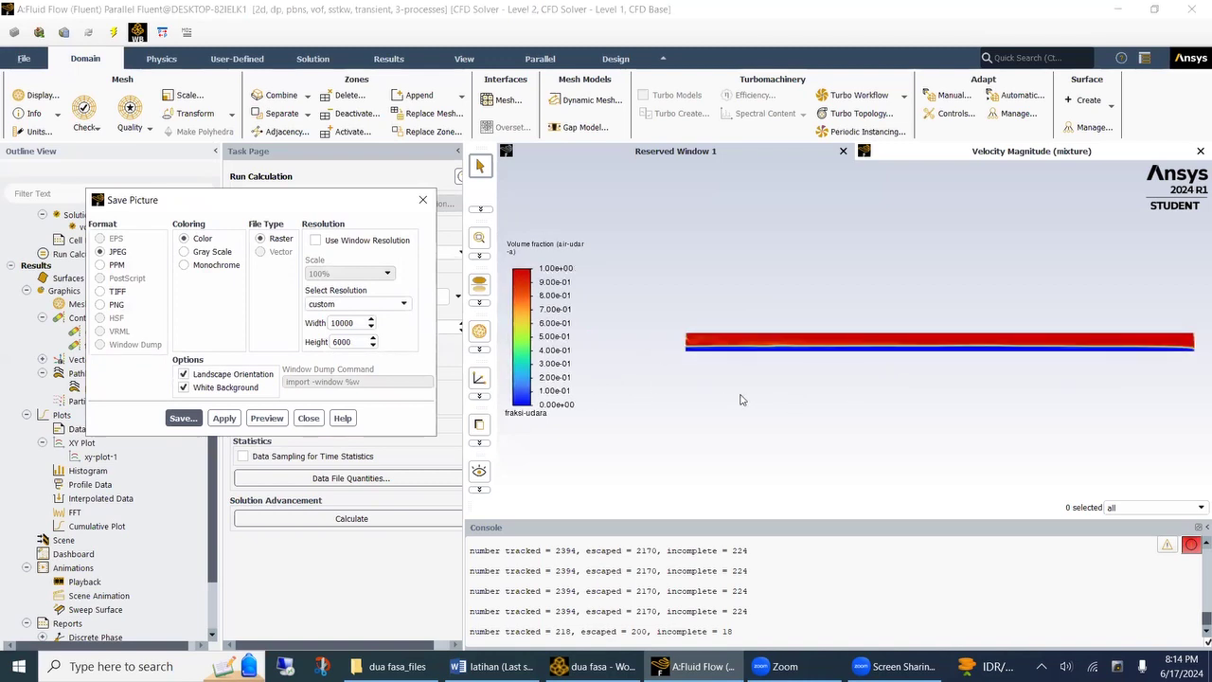
scroll(806, 411, down, 1)
scroll(1003, 415, up, 1)
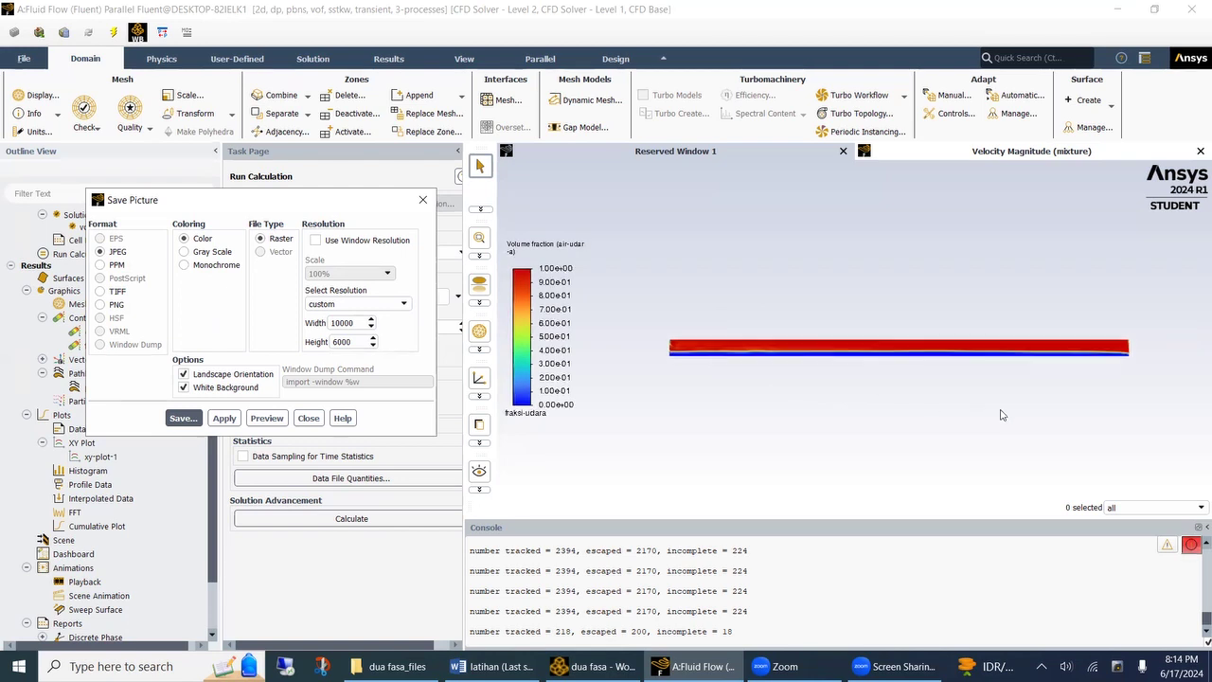
scroll(1002, 415, up, 1)
scroll(981, 396, down, 2)
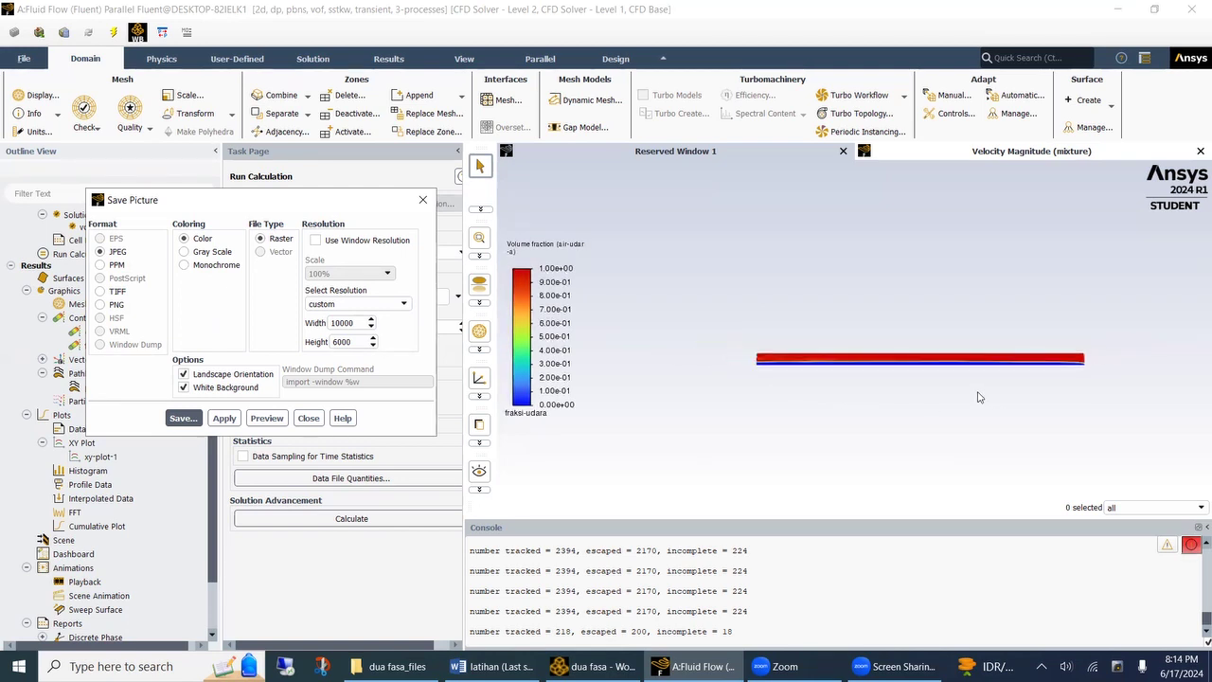
scroll(980, 397, up, 1)
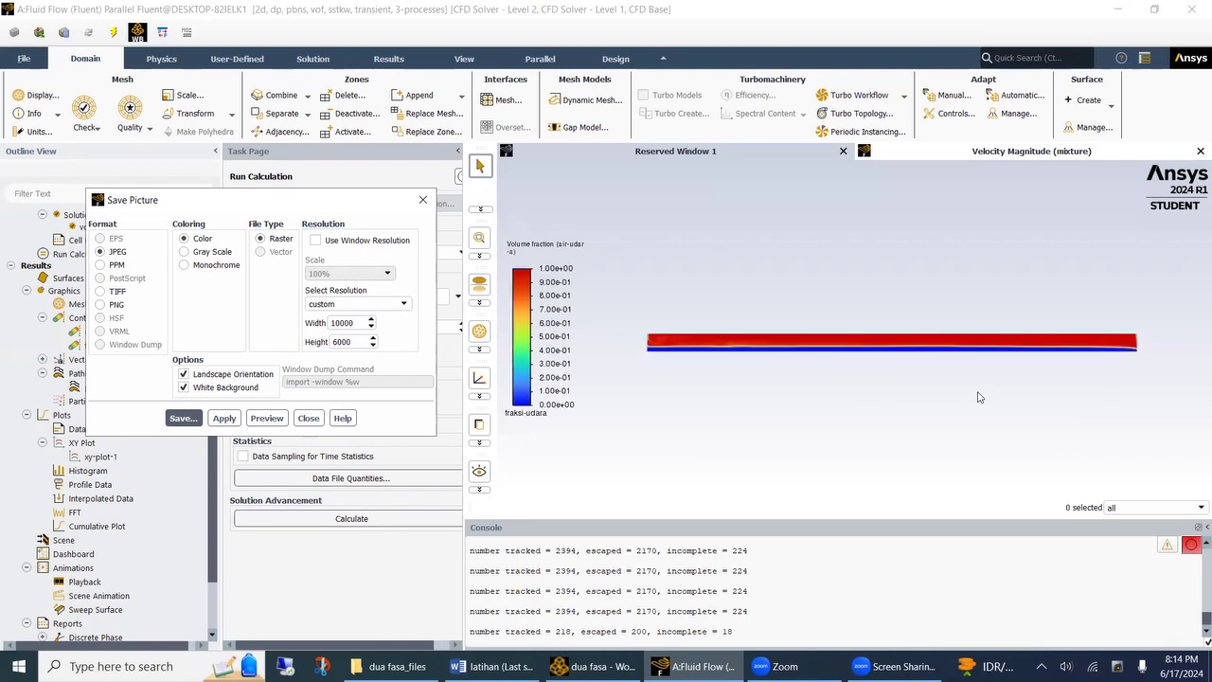
scroll(980, 397, up, 1)
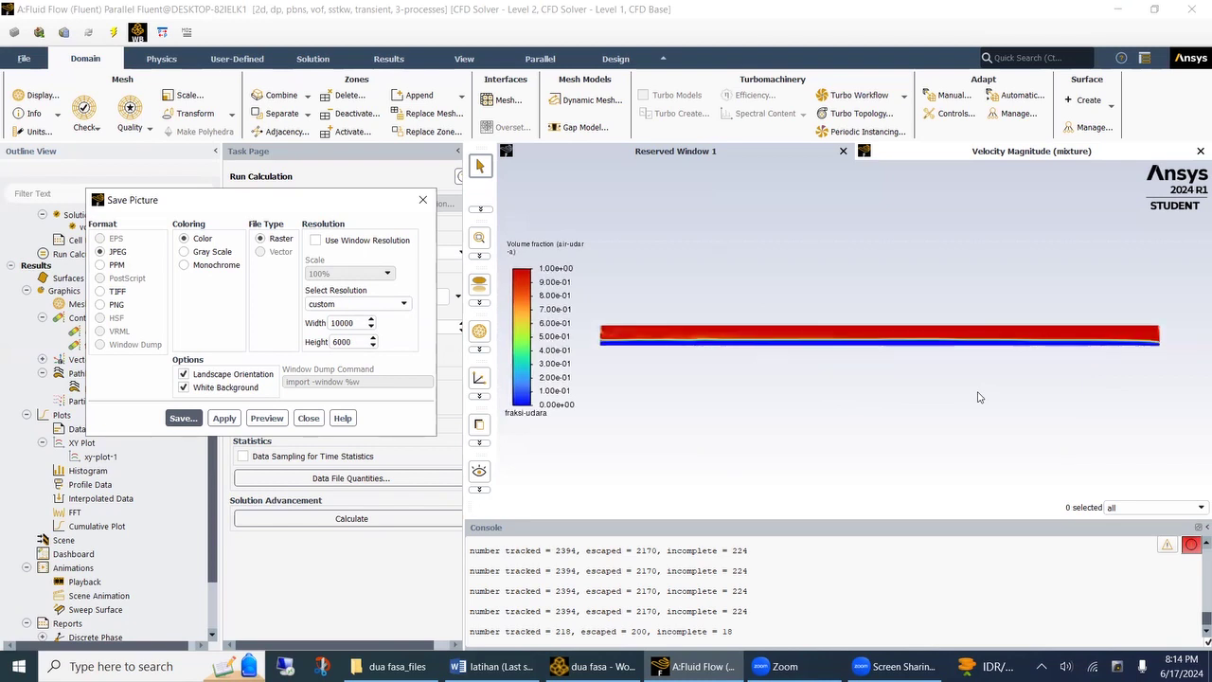
scroll(980, 397, down, 1)
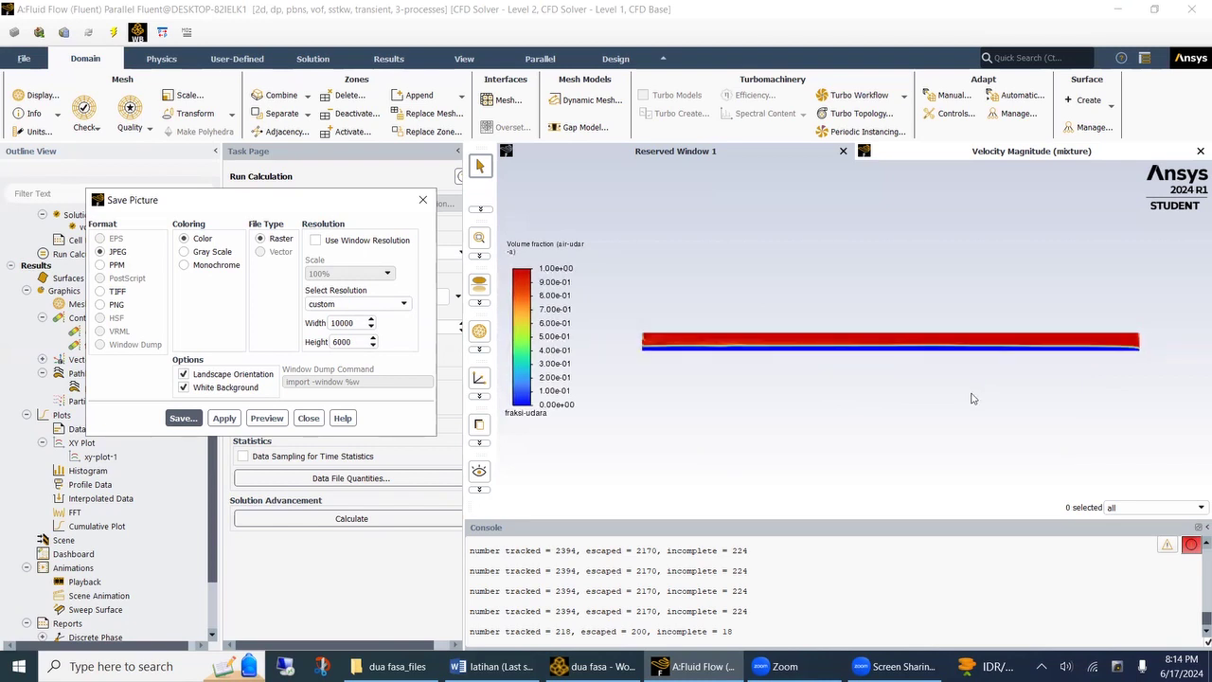
scroll(598, 371, up, 1)
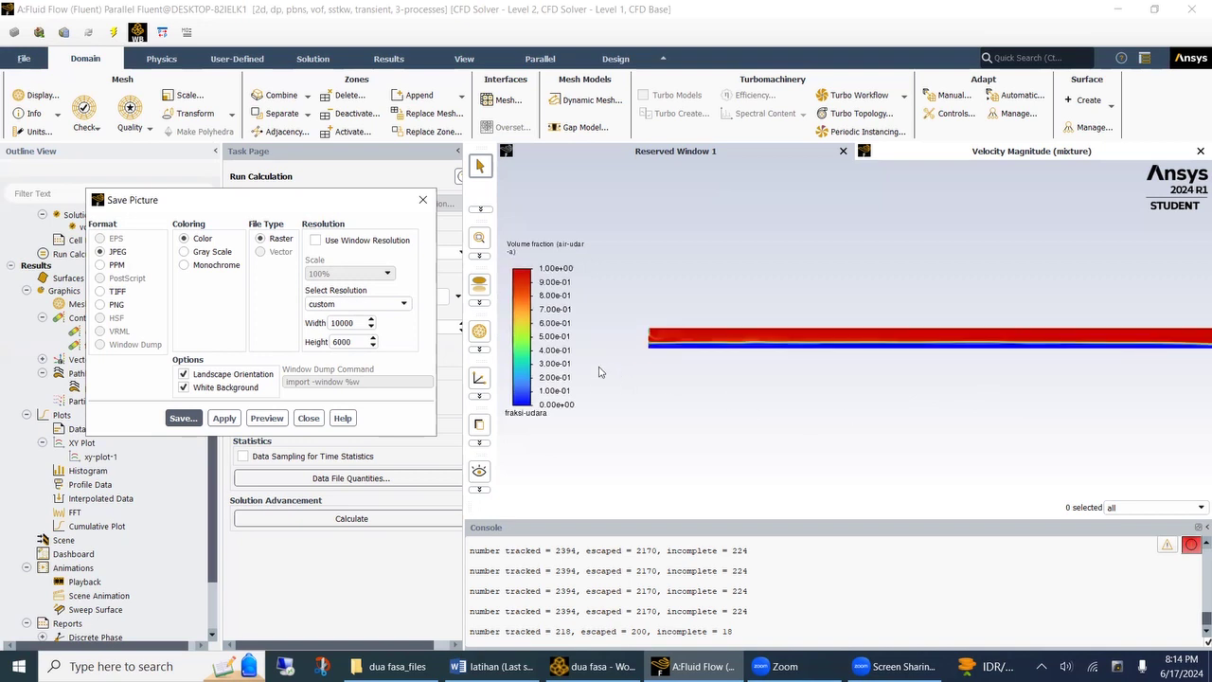
scroll(598, 371, down, 1)
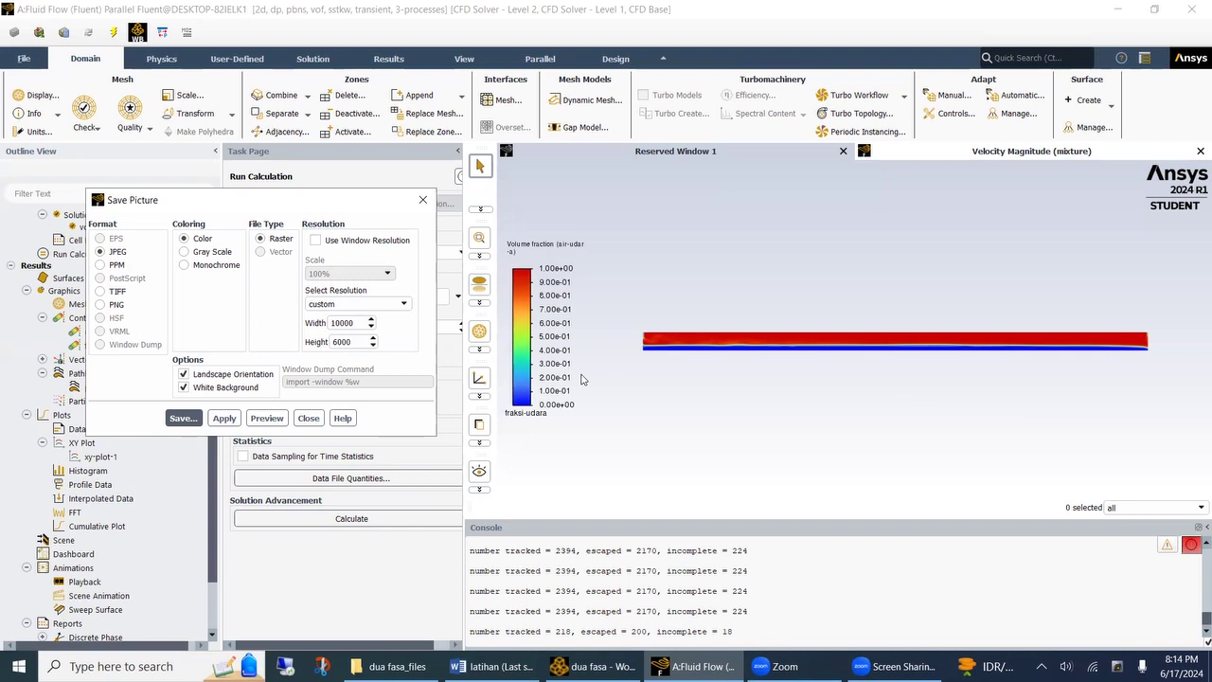
scroll(581, 379, up, 1)
scroll(581, 379, down, 1)
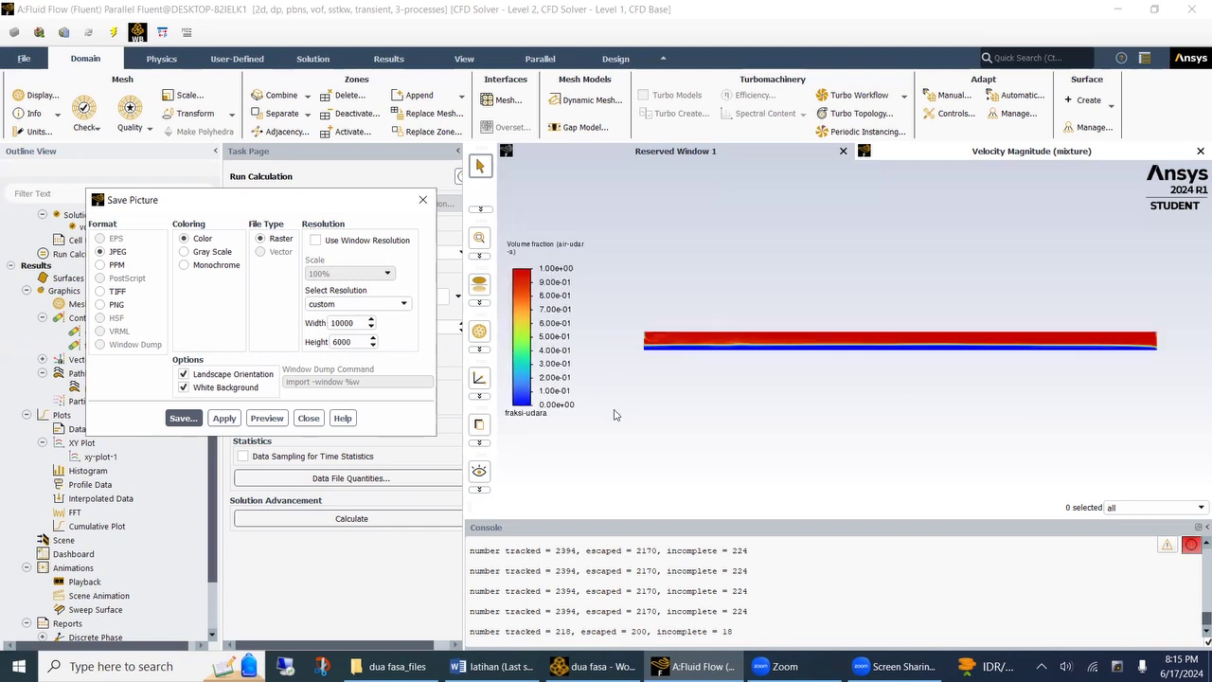
Step: Save the reframed contour picture as gambar 1.jpg in C:\Simulation\dua fasa_files, overwriting the existing file
click(182, 419)
click(793, 409)
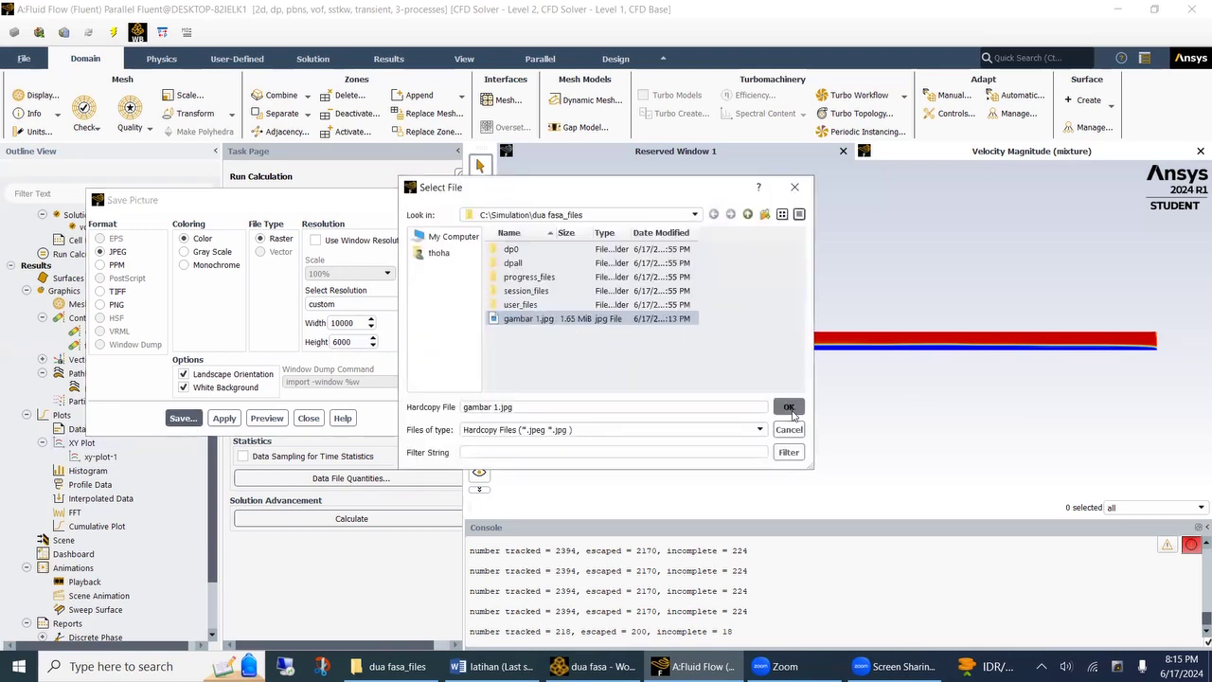
key(Return)
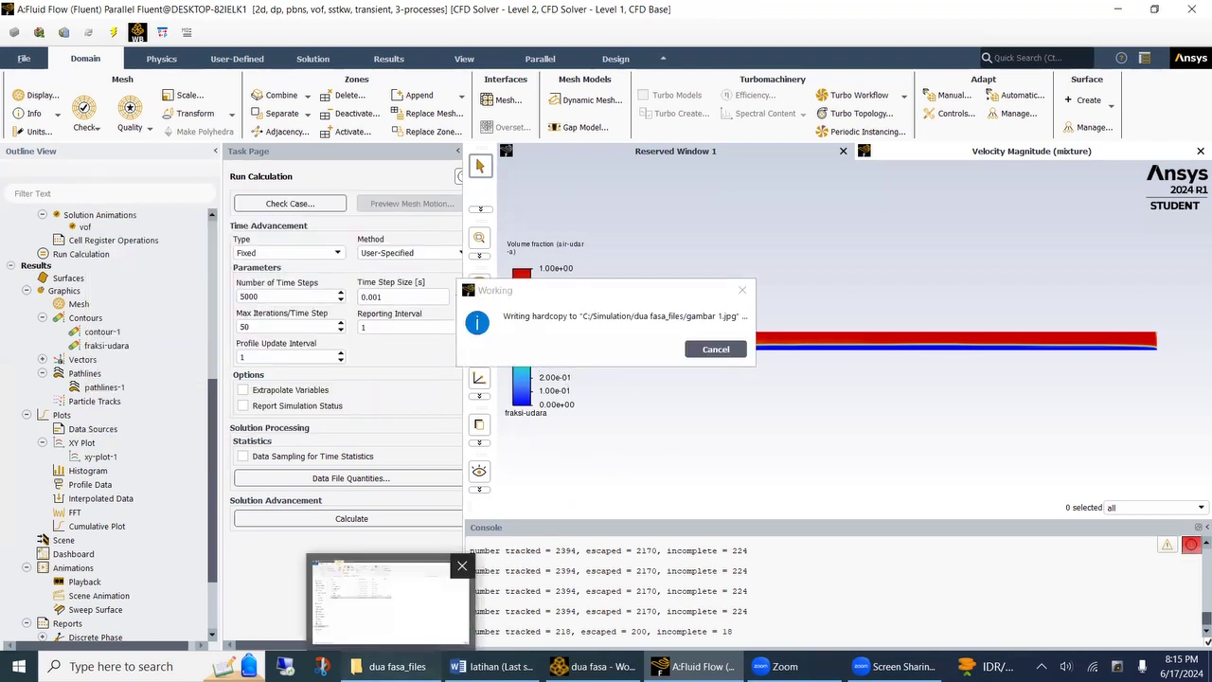
Step: Check the re-exported gambar 1 image from the dua fasa_files folder in File Explorer, close it and return to the Fluent window
click(397, 665)
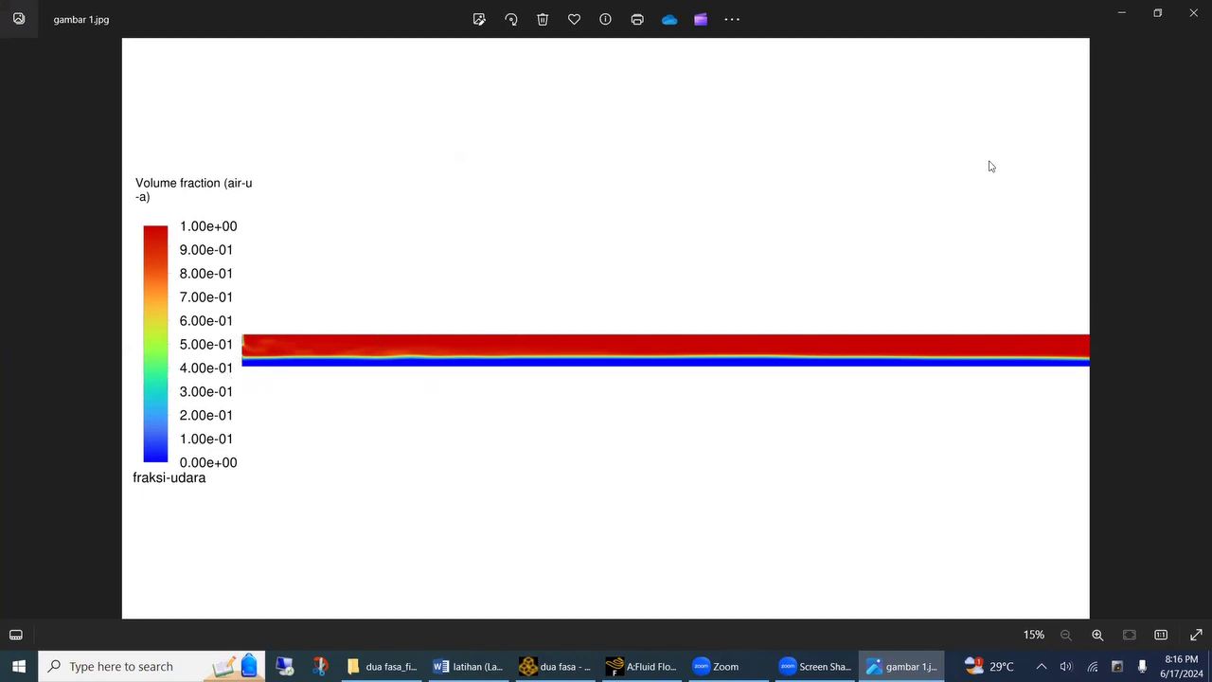
click(1193, 15)
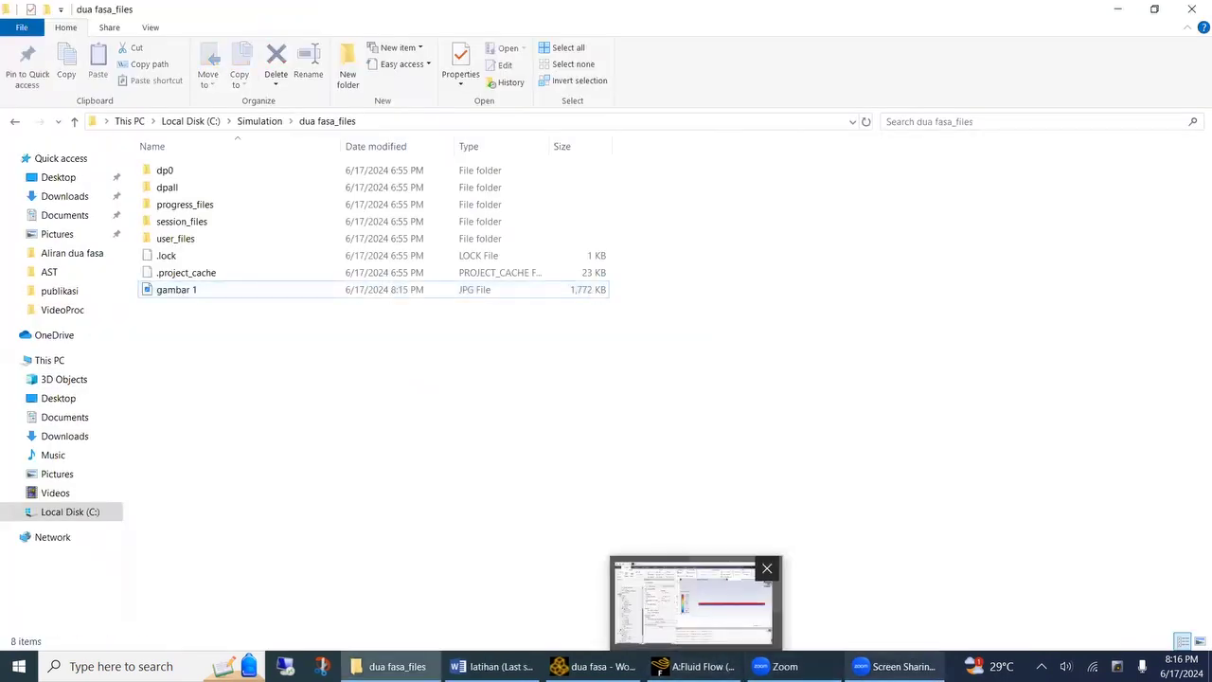
click(895, 666)
click(696, 666)
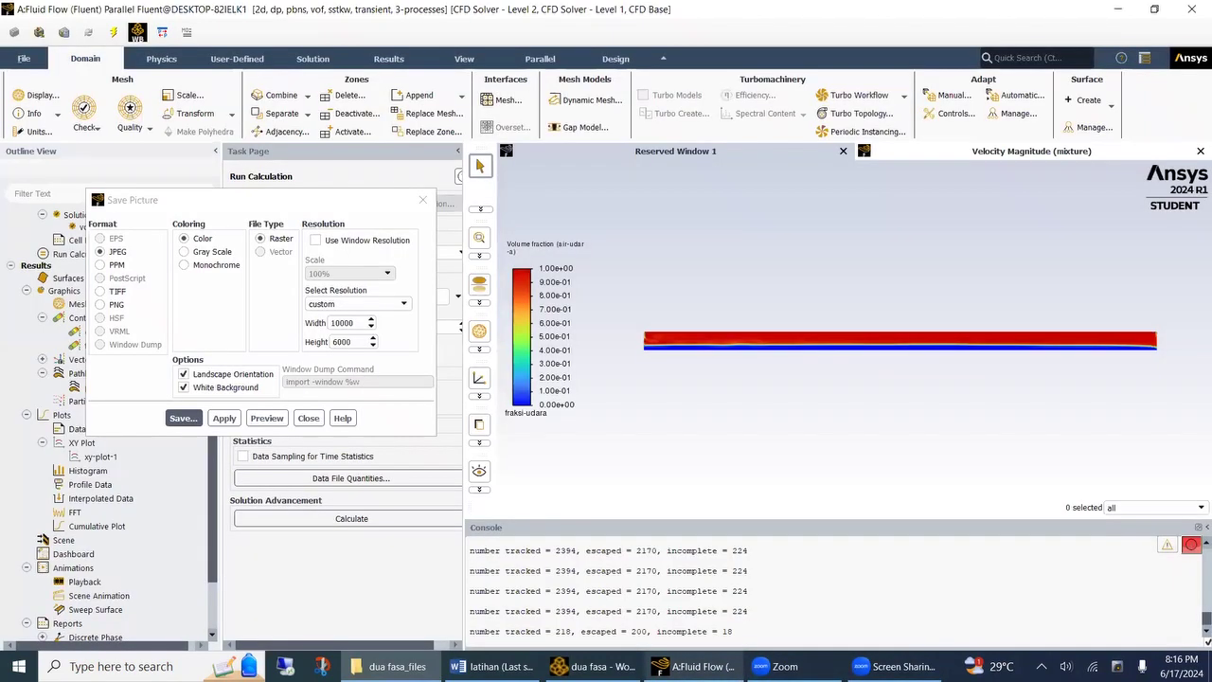